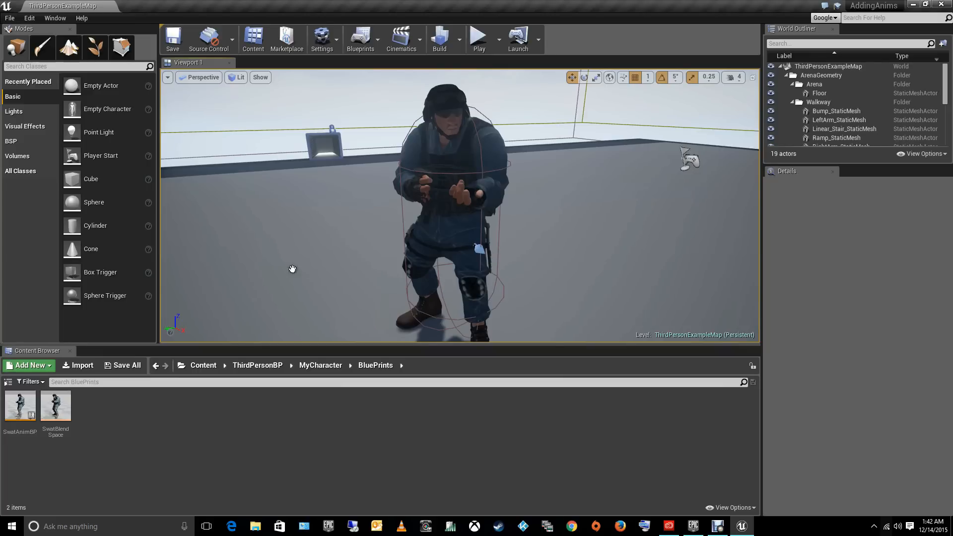
- Play the level in the viewport and test the unarmed SWAT character's jumping and aiming animations
click(476, 44)
click(436, 175)
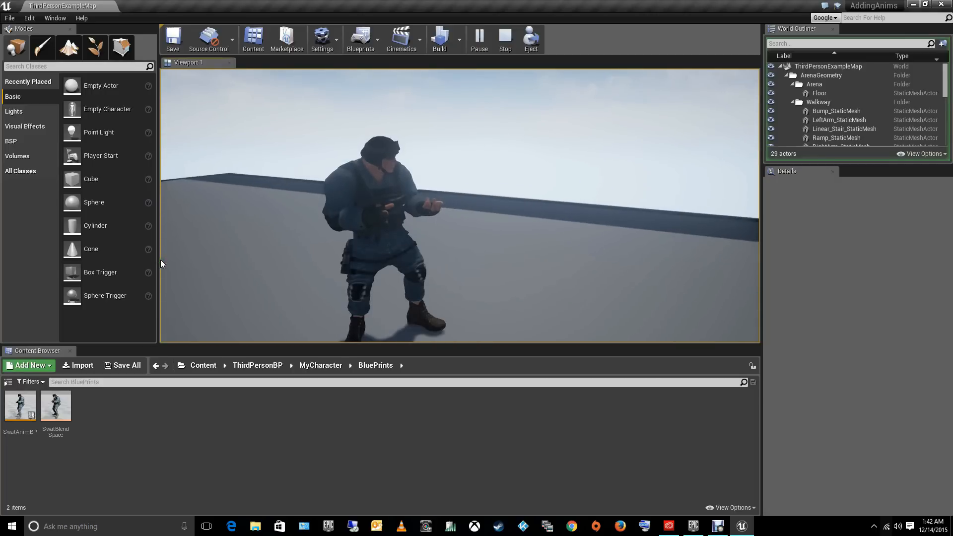
key(space)
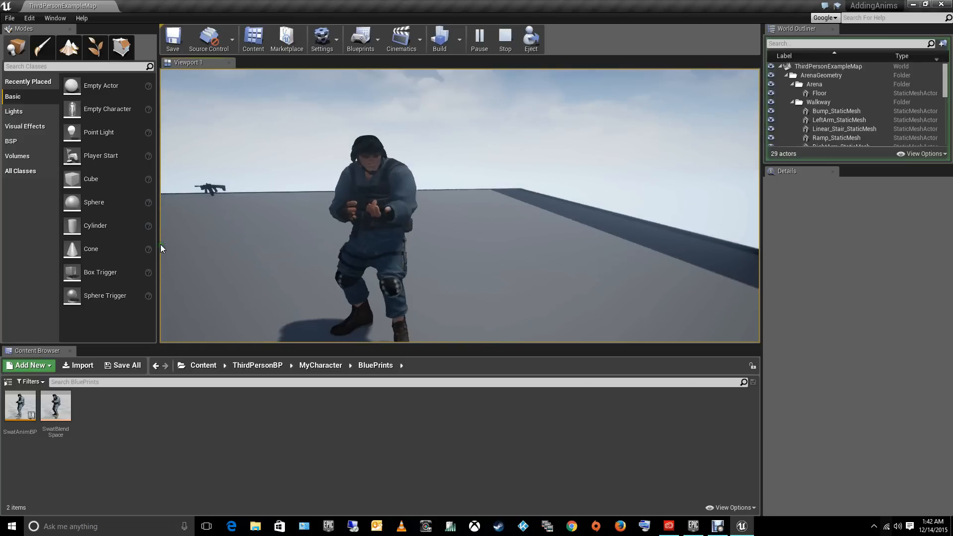
right_click(161, 244)
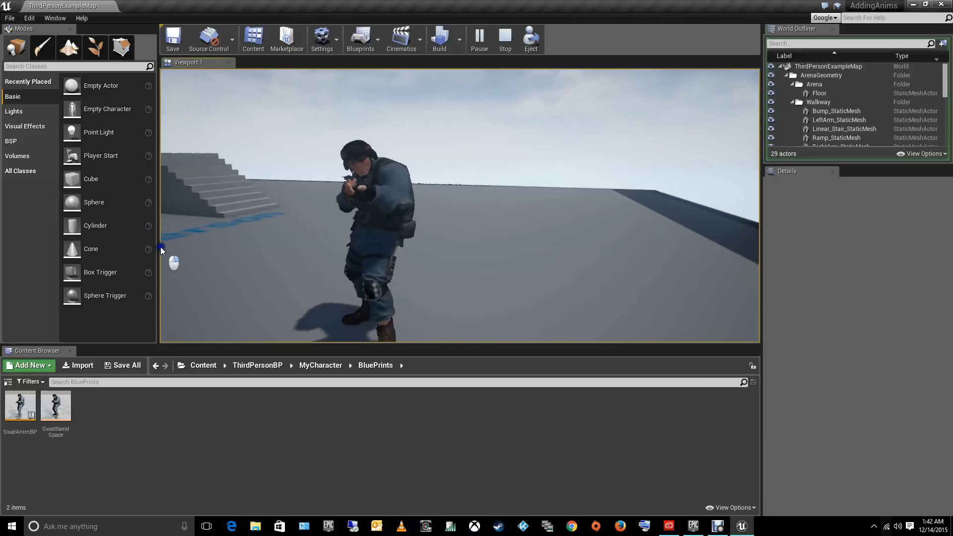
right_click(160, 247)
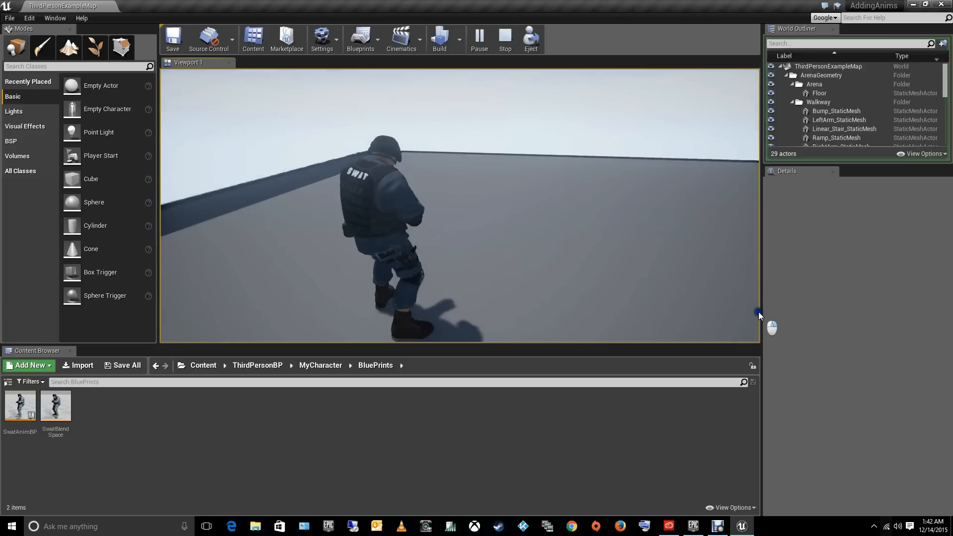
right_click(160, 286)
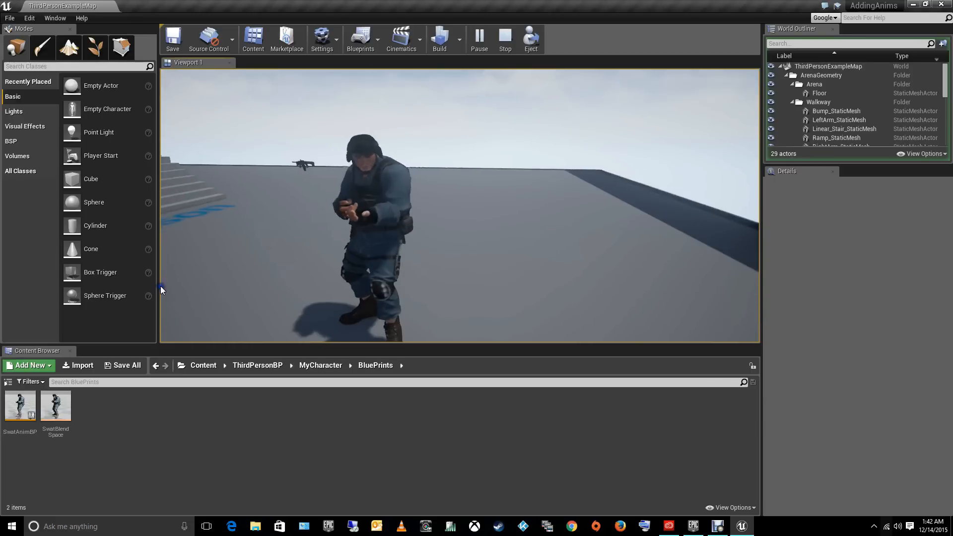
right_click(160, 286)
right_click(449, 287)
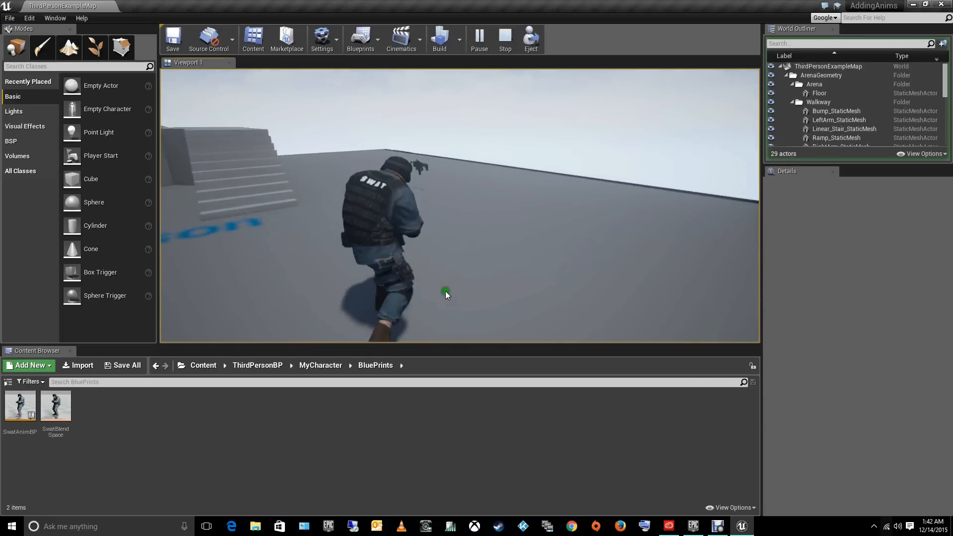
- Test aiming and crouching with the rifle in hand, and end the play session
right_click(344, 332)
right_drag(344, 332, 759, 224)
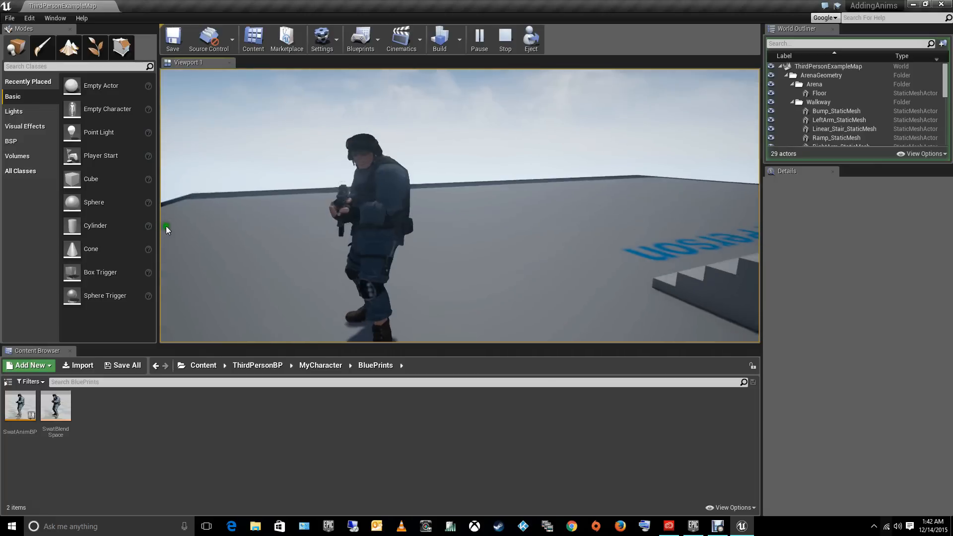
right_drag(165, 225, 161, 179)
key(c)
key(c)
key(c)
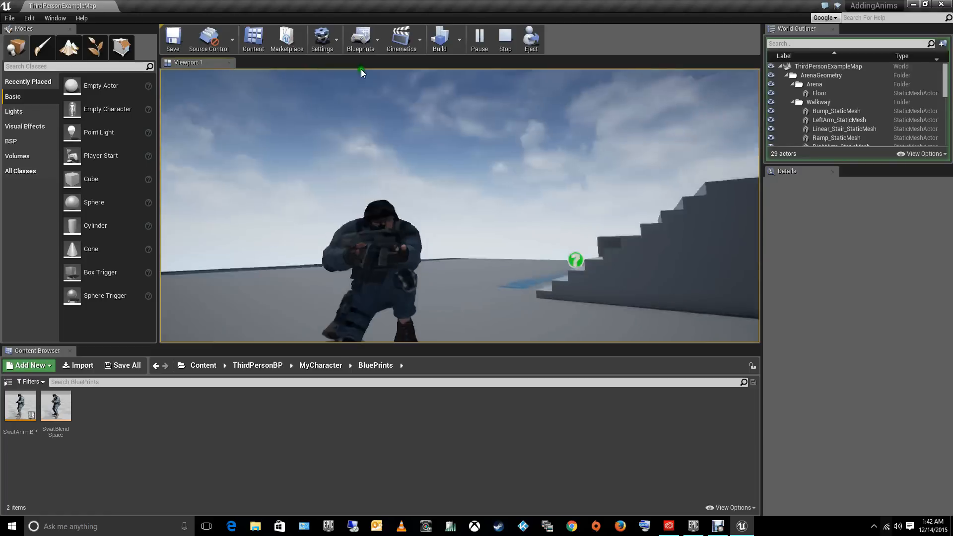
key(c)
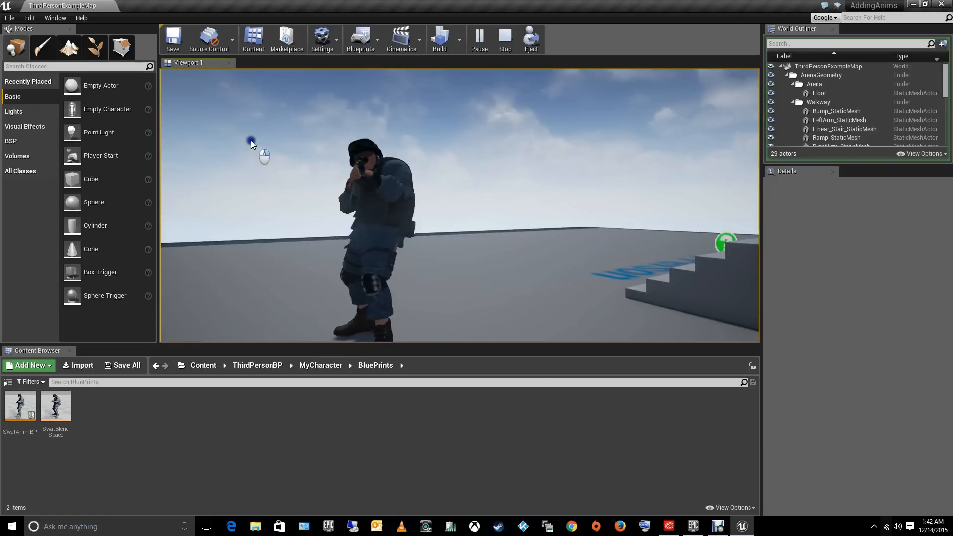
key(Escape)
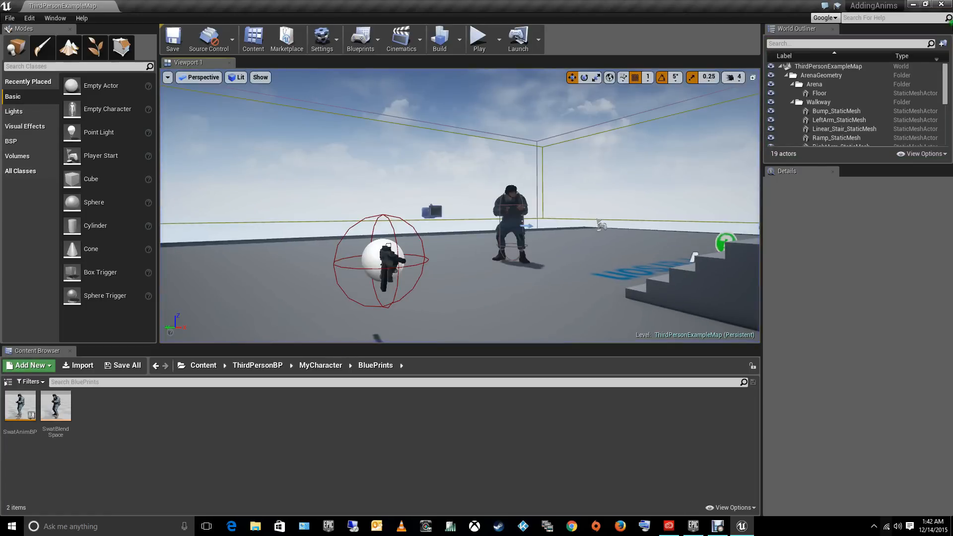
- Close the AddingAnims project and open the StateMachineTuto project from the Epic Games Launcher library
click(941, 4)
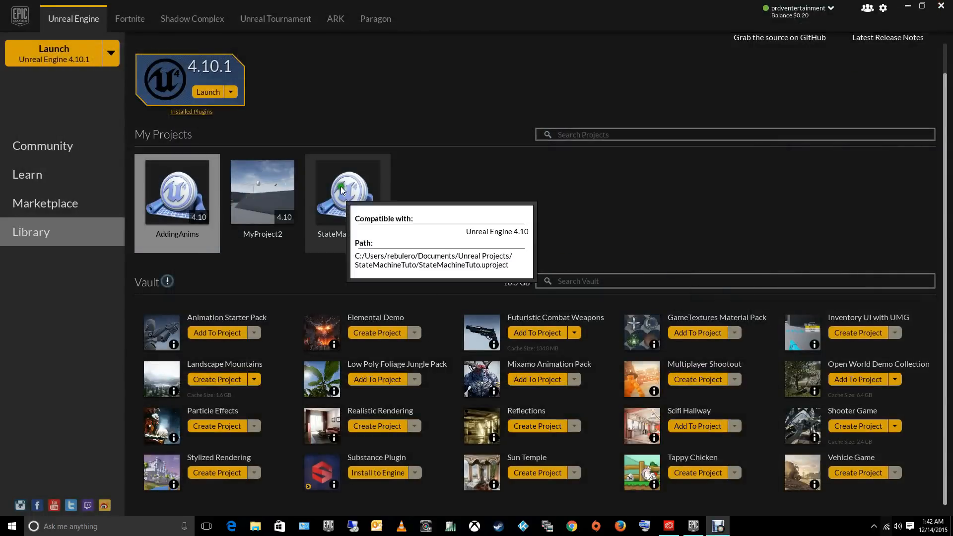
double_click(349, 206)
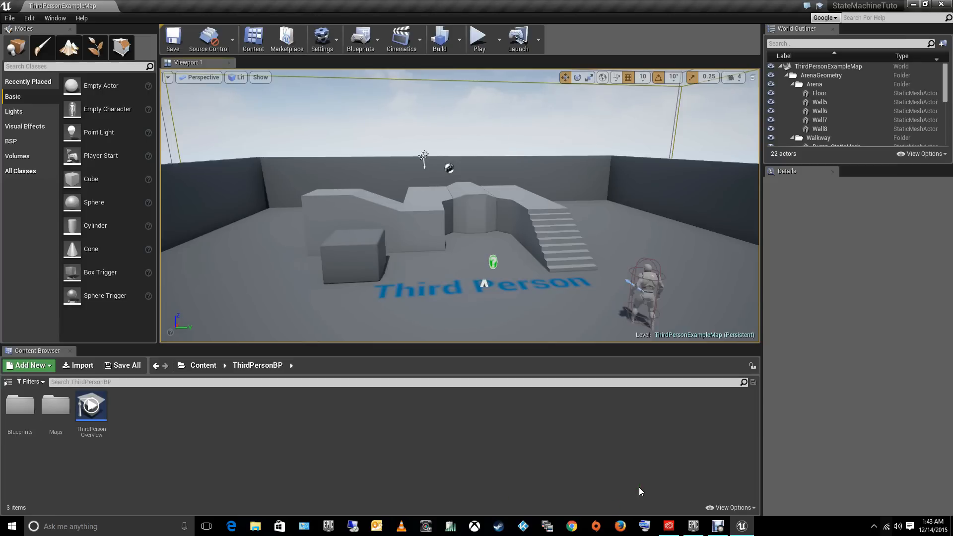
- Switch to Creative Cloud to view the Fuse CC (Preview) entry, and return to the Unreal Editor
click(673, 532)
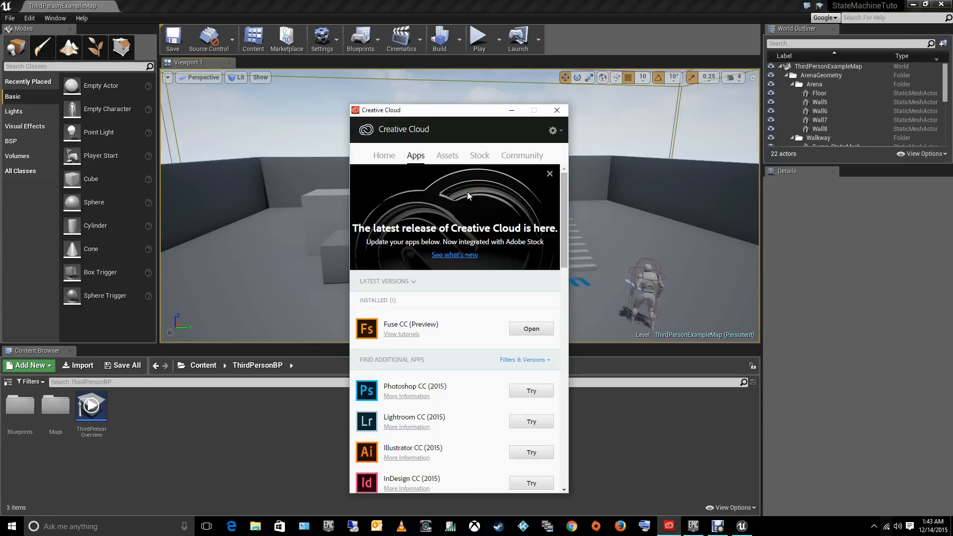
drag(451, 110, 422, 106)
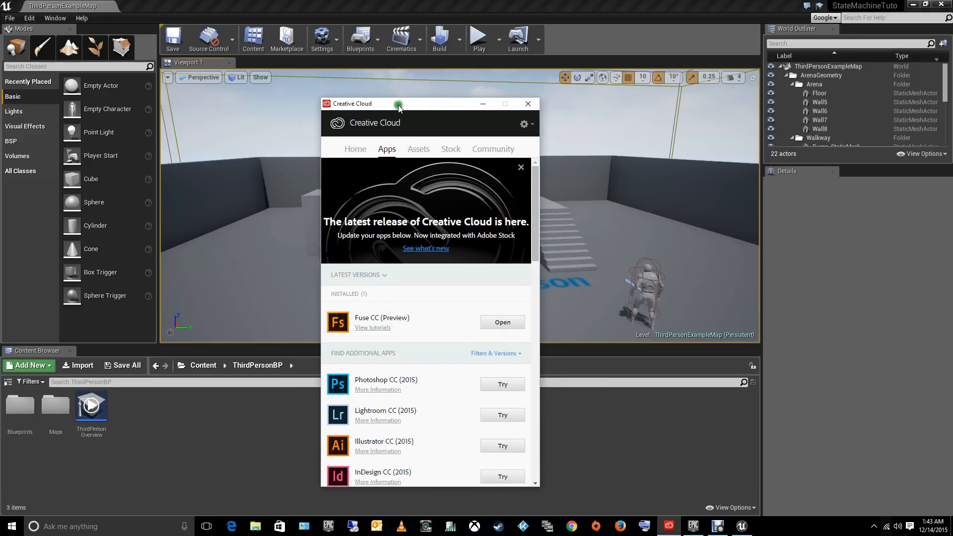
mouse_move(399, 105)
mouse_down()
mouse_move(360, 82)
mouse_move(397, 114)
mouse_up()
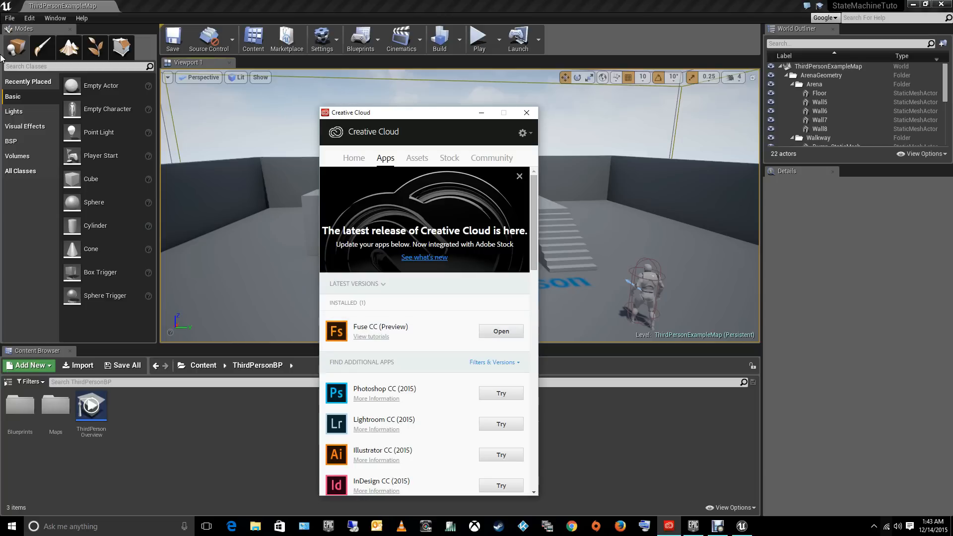
click(289, 4)
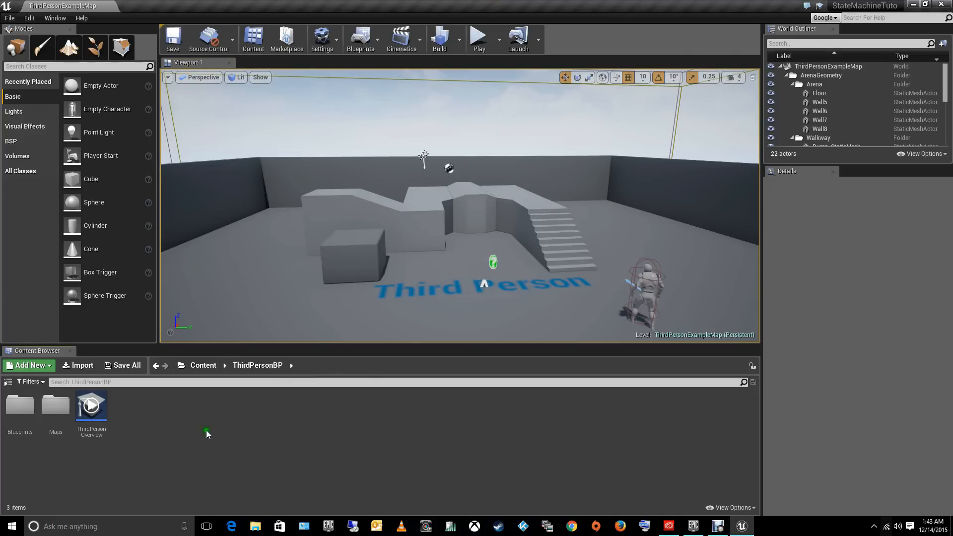
- Create a new folder named MyCharacter inside the ThirdPersonBP content folder
right_click(165, 430)
click(208, 272)
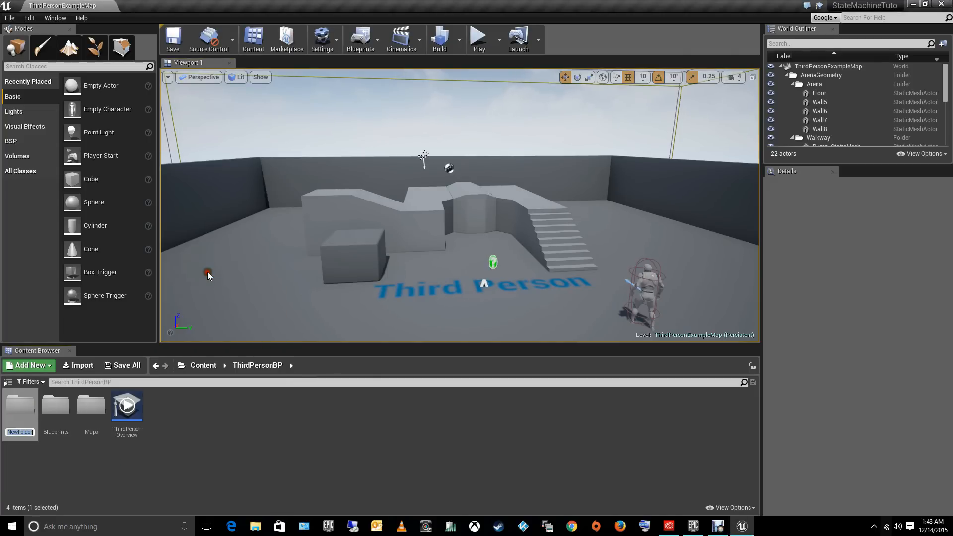
text(MyCharacter)
key(Return)
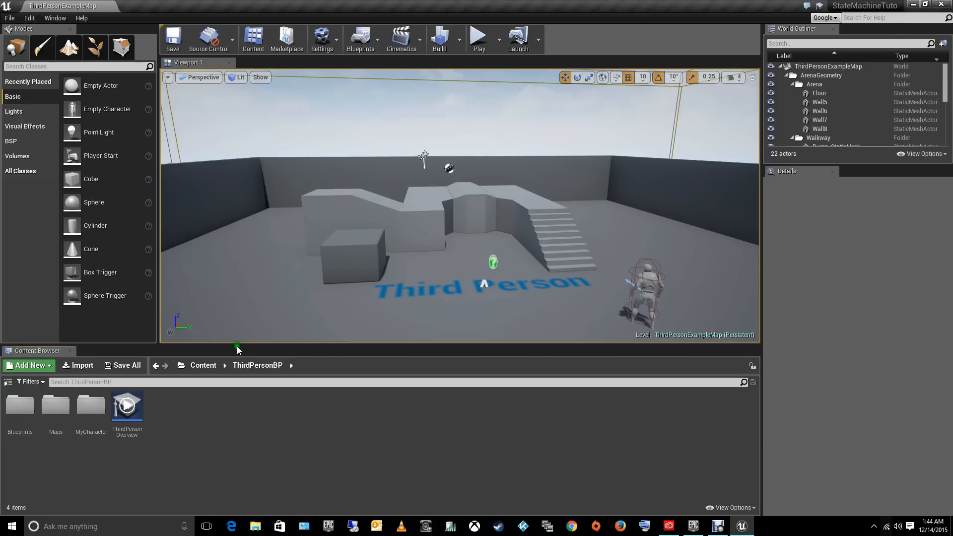
- Open the MyCharacter folder and create a subfolder named CharacterFiles in it
double_click(87, 420)
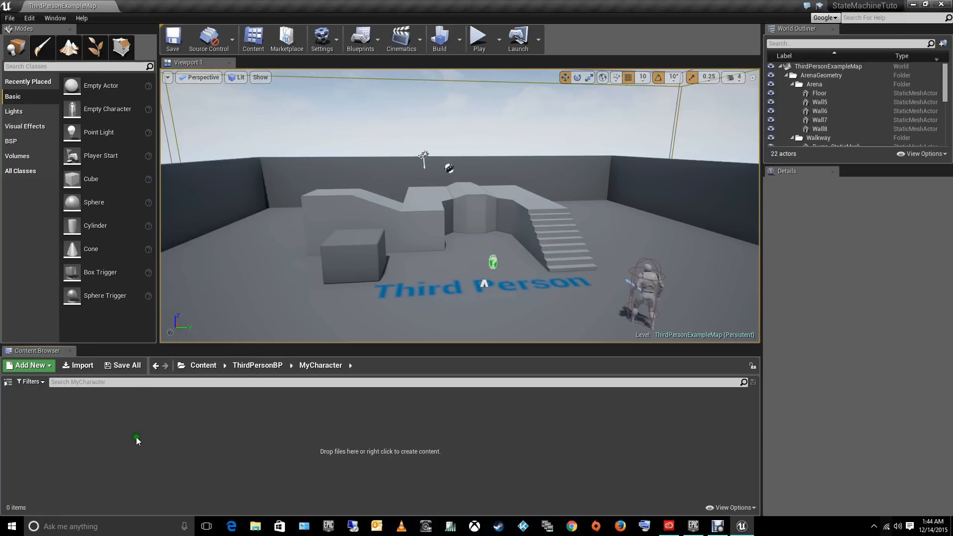
right_click(136, 437)
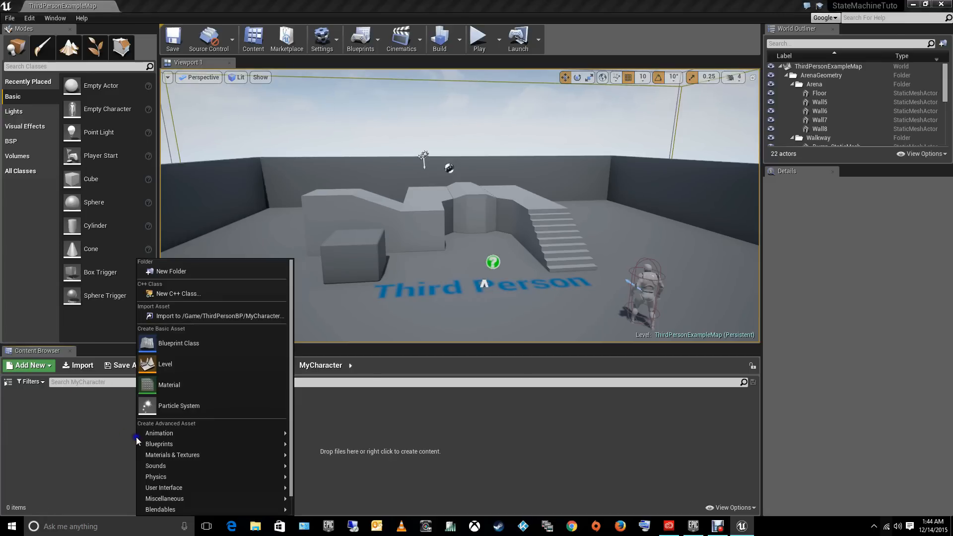
click(186, 271)
text(Charac)
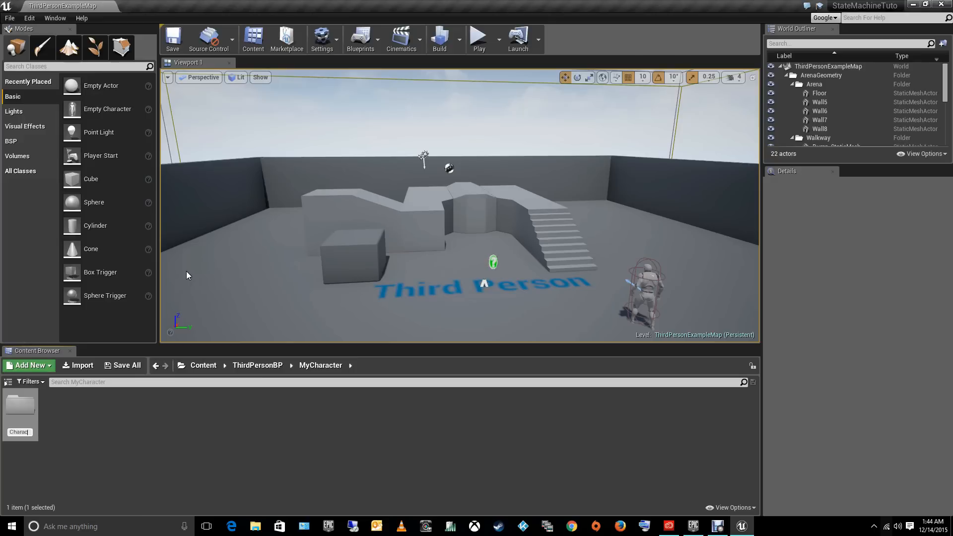
text(terFiles)
key(Return)
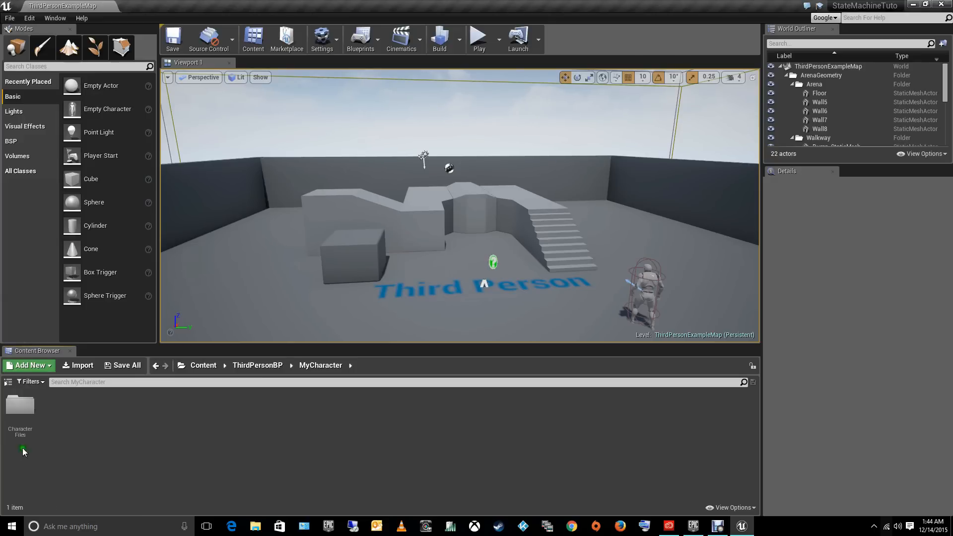
- Create a second subfolder named Animations inside MyCharacter
right_click(115, 428)
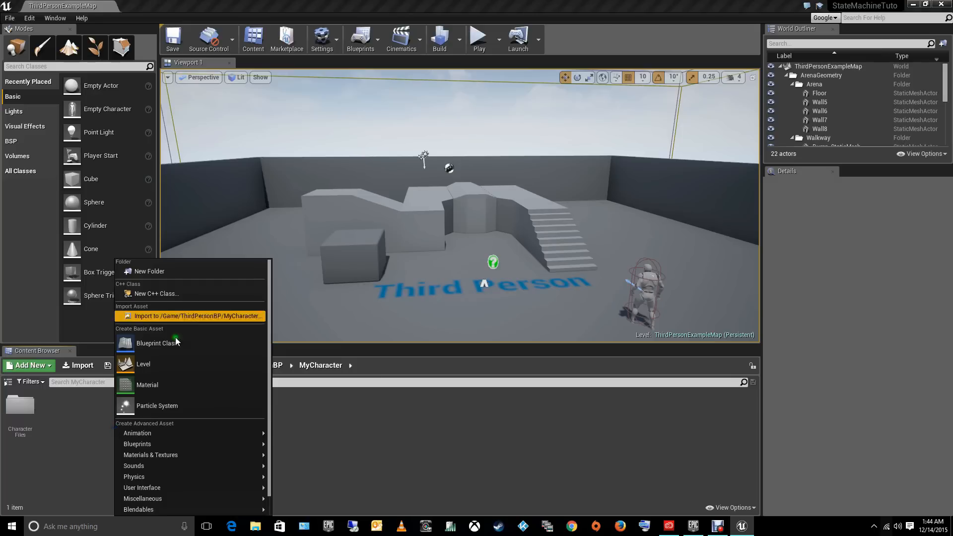
click(165, 272)
text(Animations)
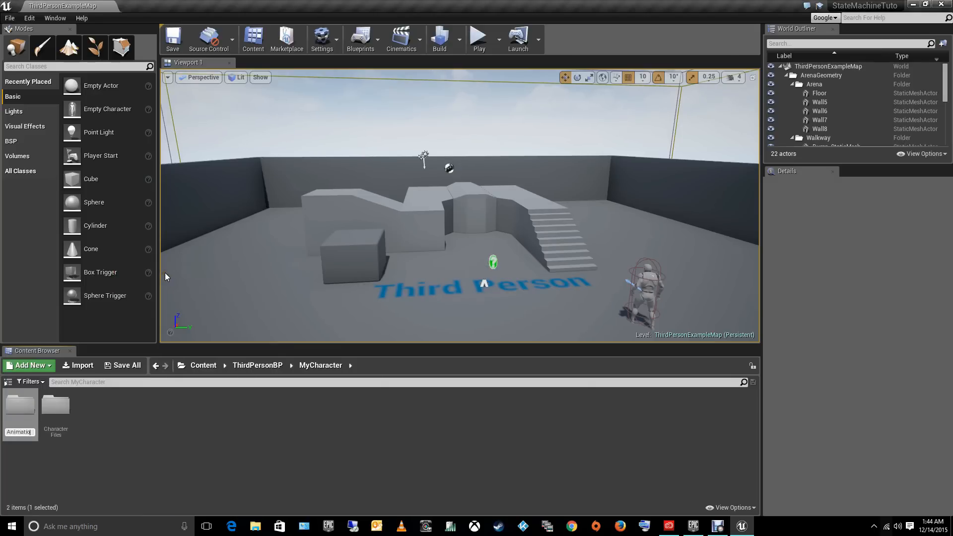
key(Return)
- Create a third subfolder named BluePrints inside MyCharacter
right_click(164, 427)
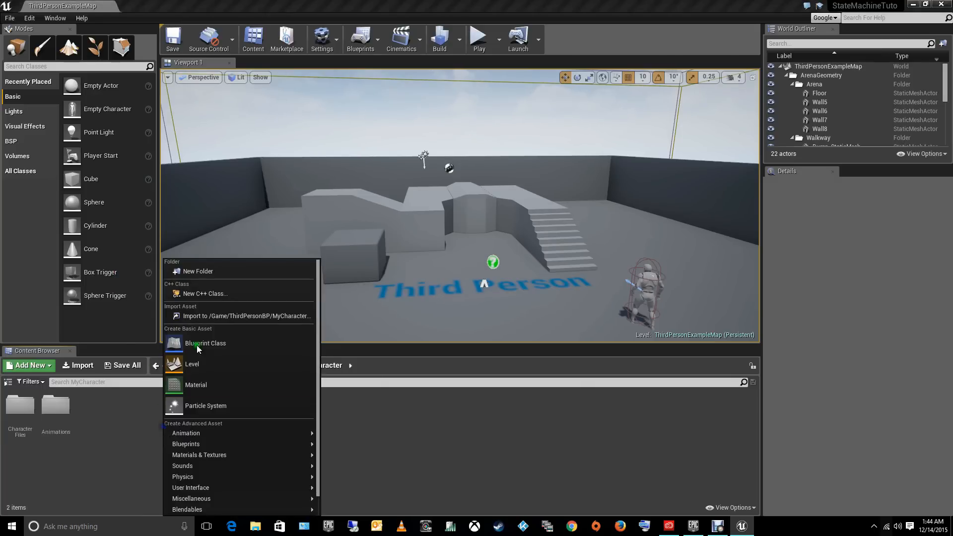
click(199, 272)
text(Blue)
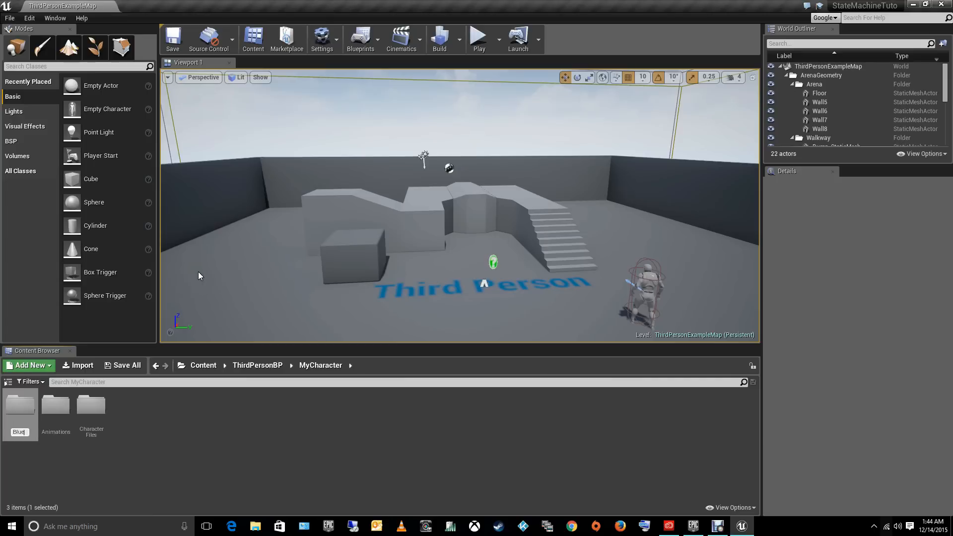
text(Prints)
key(Return)
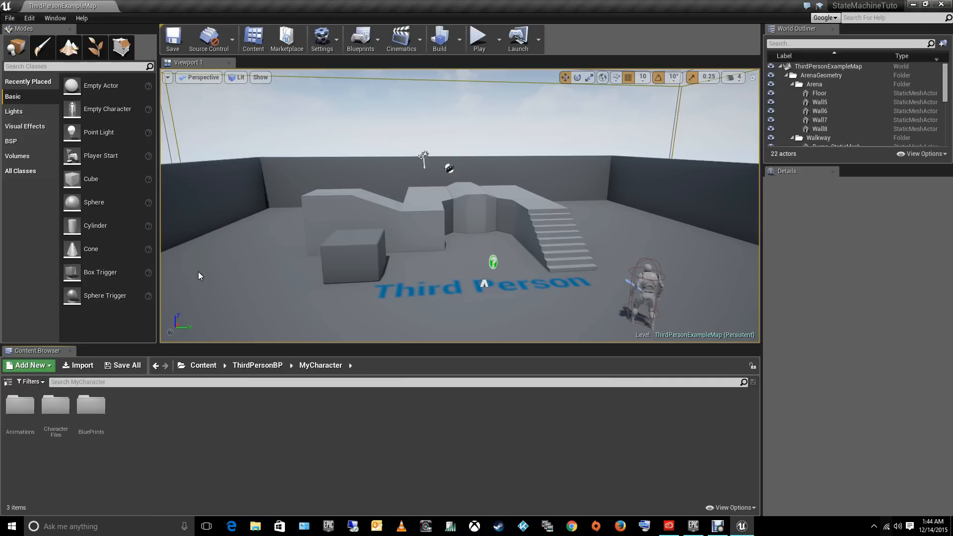
- Import SWATGuy from Downloads/SWATGuy into the CharacterFiles folder as a skeletal mesh with its animations, materials and textures, and close the message log
click(121, 452)
double_click(56, 407)
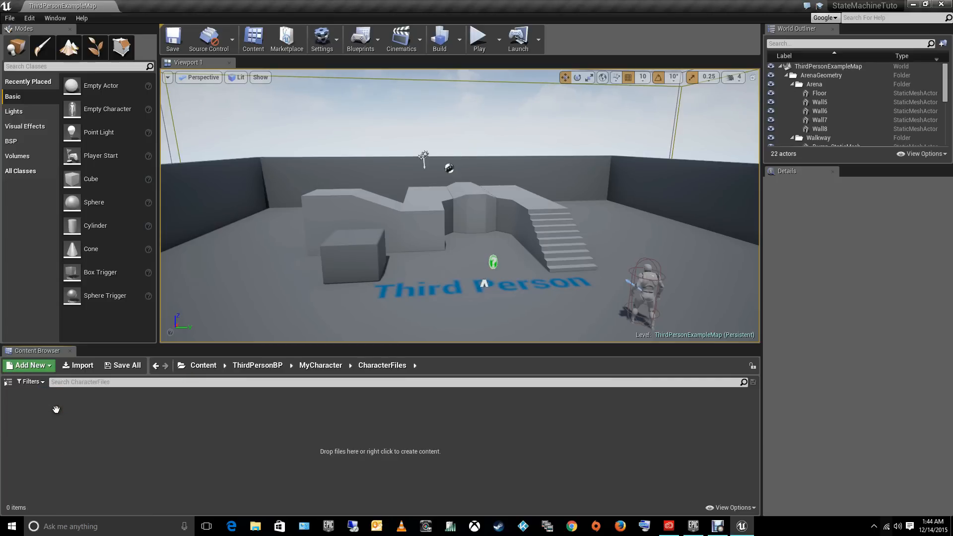
right_click(106, 425)
click(141, 316)
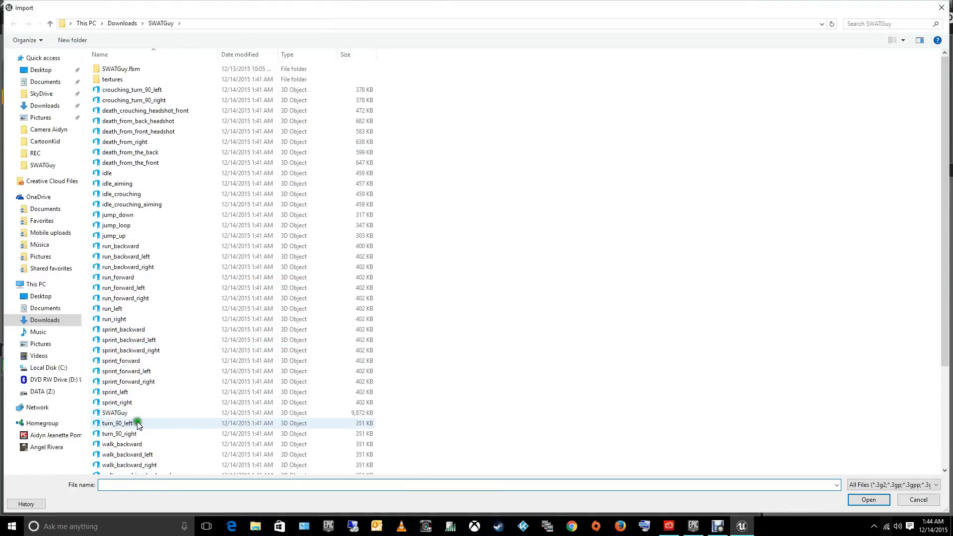
double_click(116, 413)
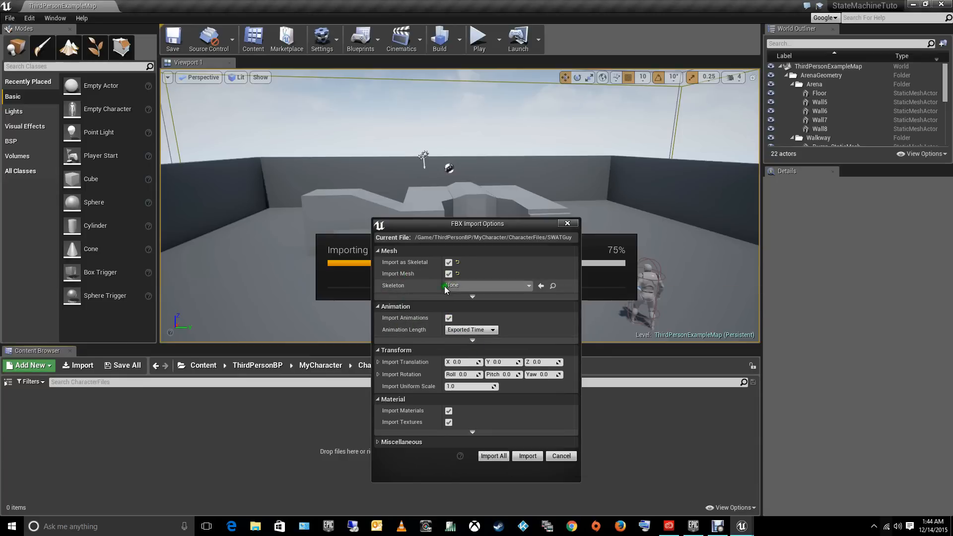
click(493, 456)
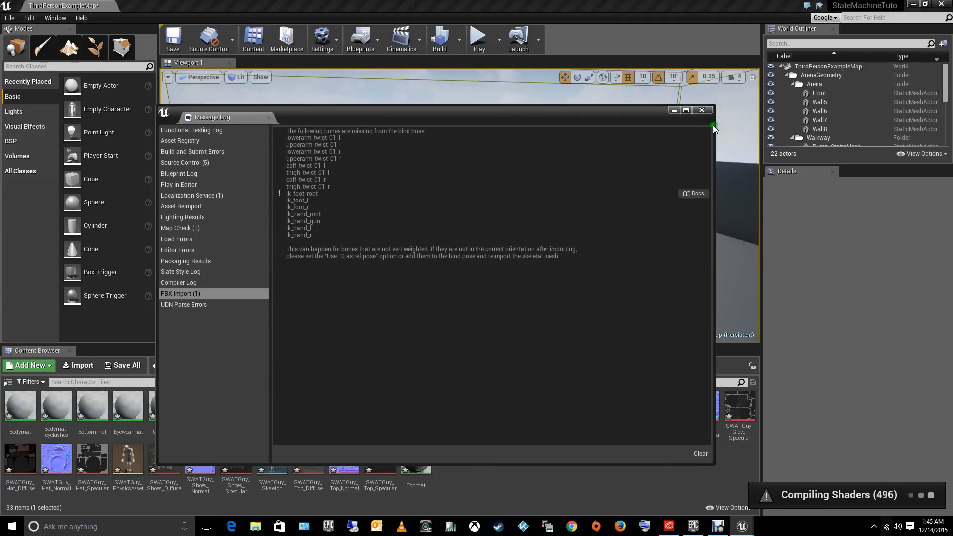
click(702, 111)
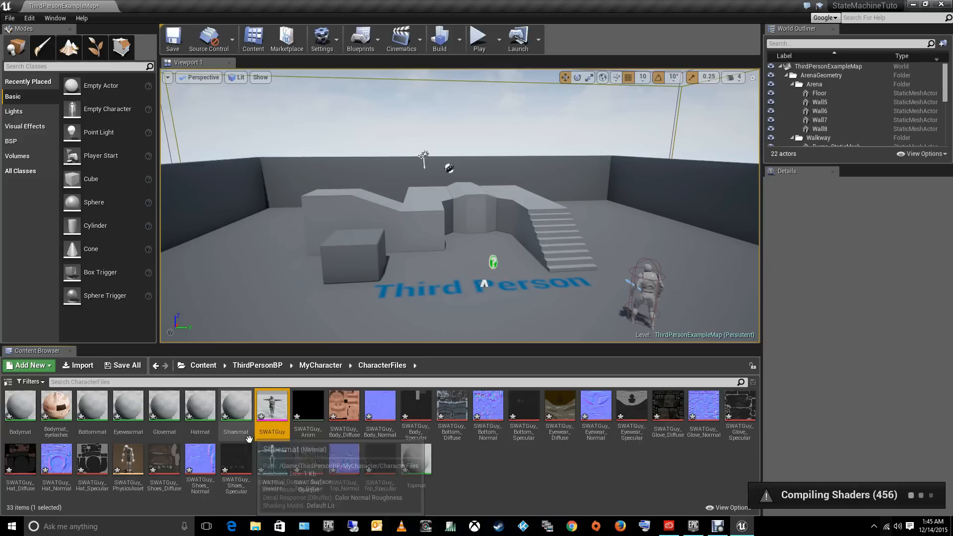
- In the Animations folder, start importing idle, idle_aiming, idle_crouching, idle_crouching_aiming, jump_down, jump_loop, jump_up and walk_forward from Downloads/SWATGuy
click(329, 370)
double_click(20, 404)
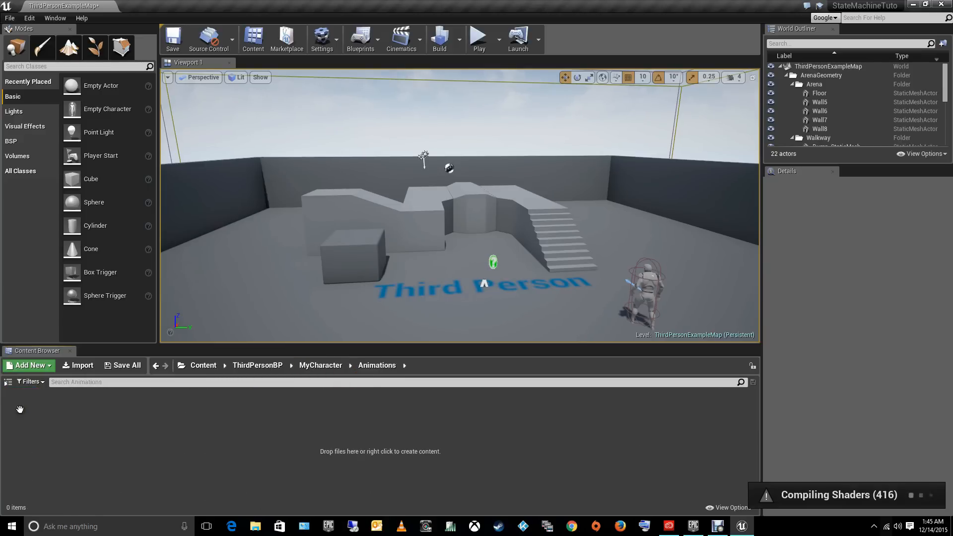
right_click(211, 424)
click(245, 316)
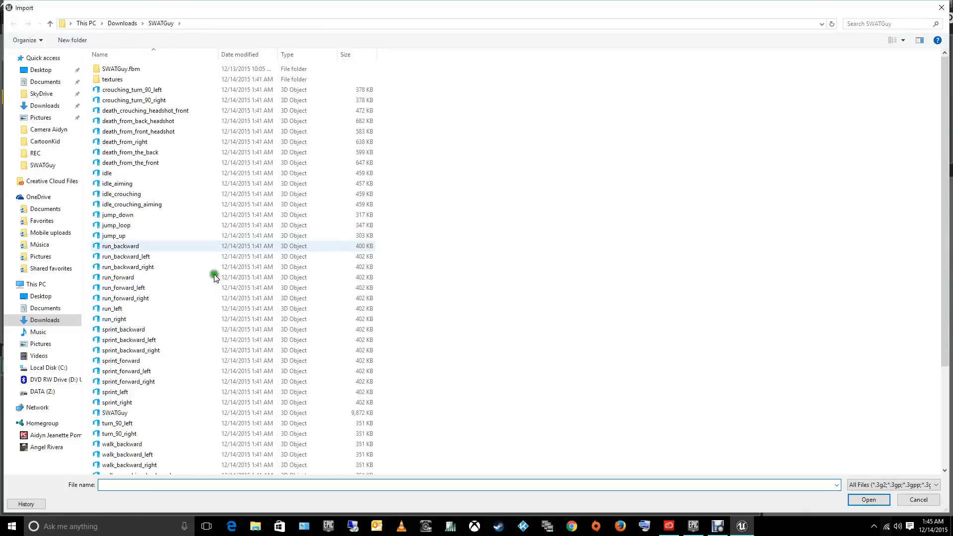
drag(390, 184, 111, 239)
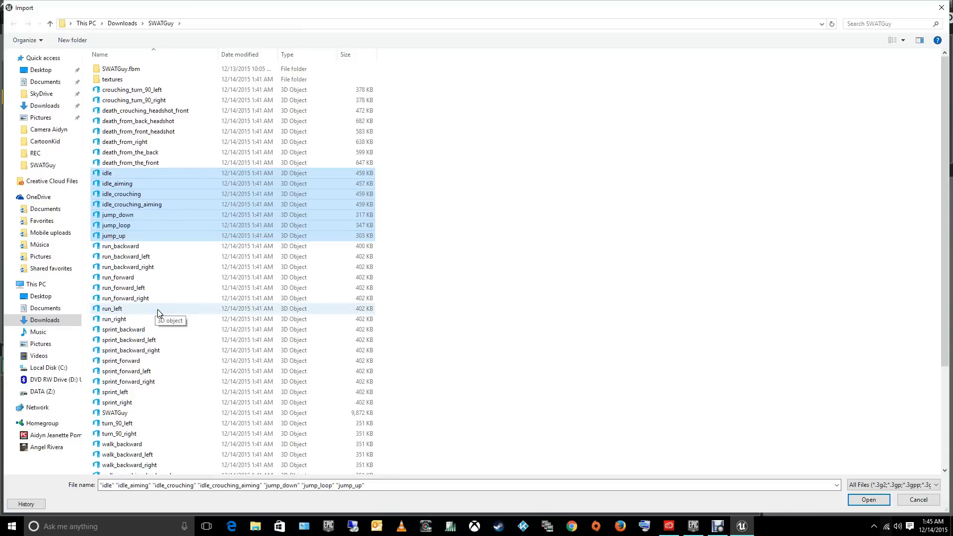
scroll(157, 309, down, 4)
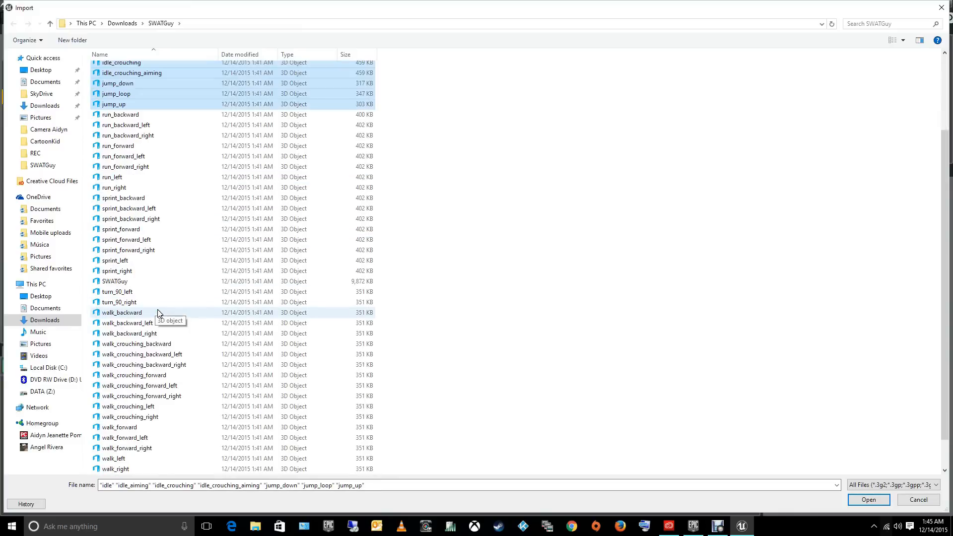
ctrl+click(135, 428)
click(855, 500)
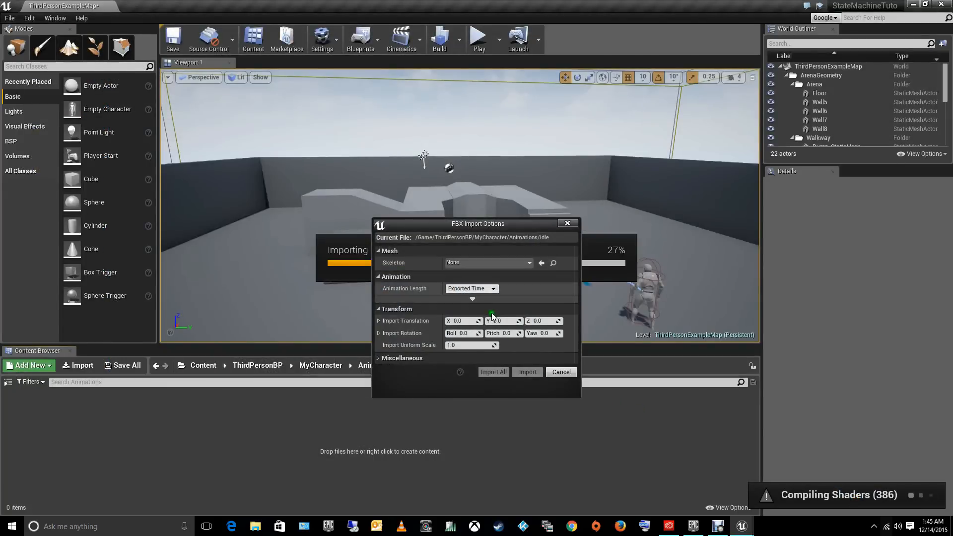
- Assign SWATGuy_Skeleton as the skeleton and import all the selected animations with the same settings, leaving none of them selected
click(475, 263)
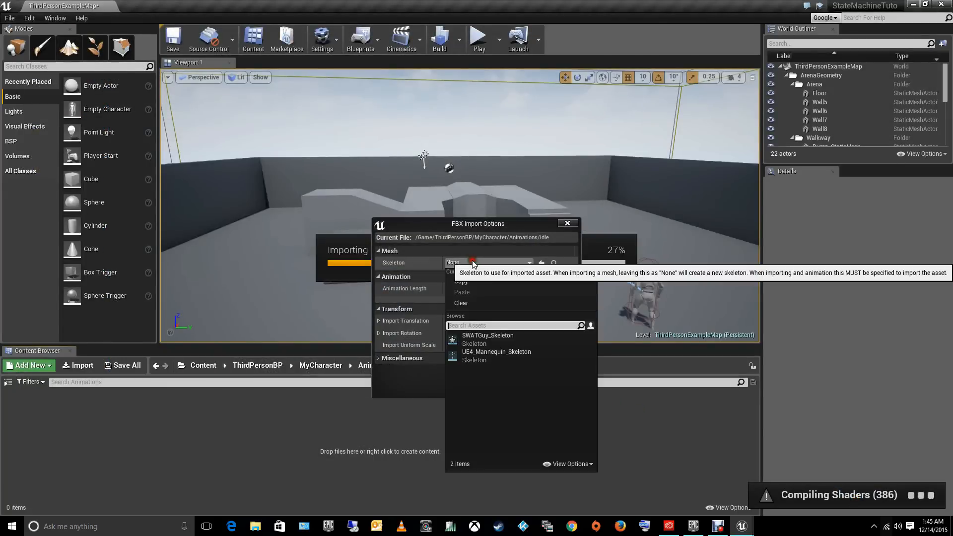
click(479, 340)
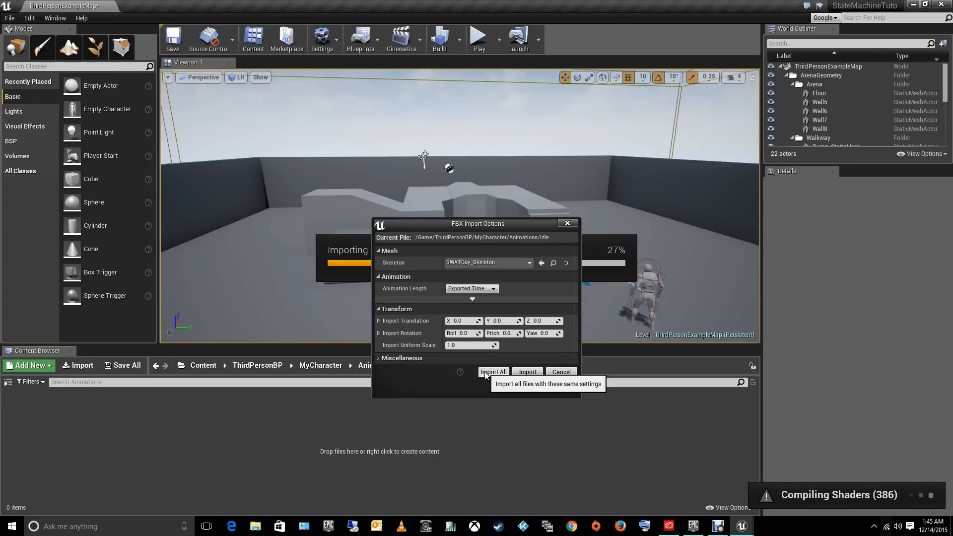
click(485, 373)
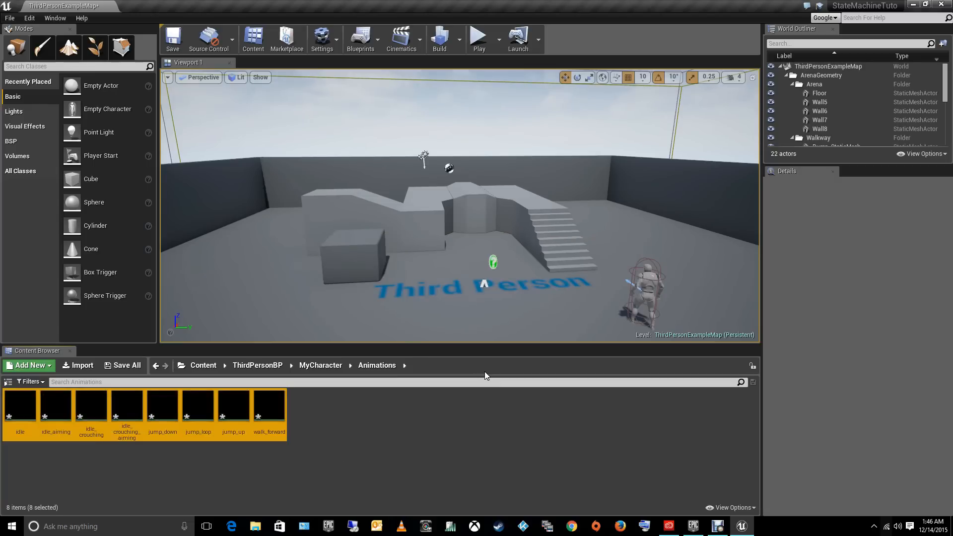
click(390, 437)
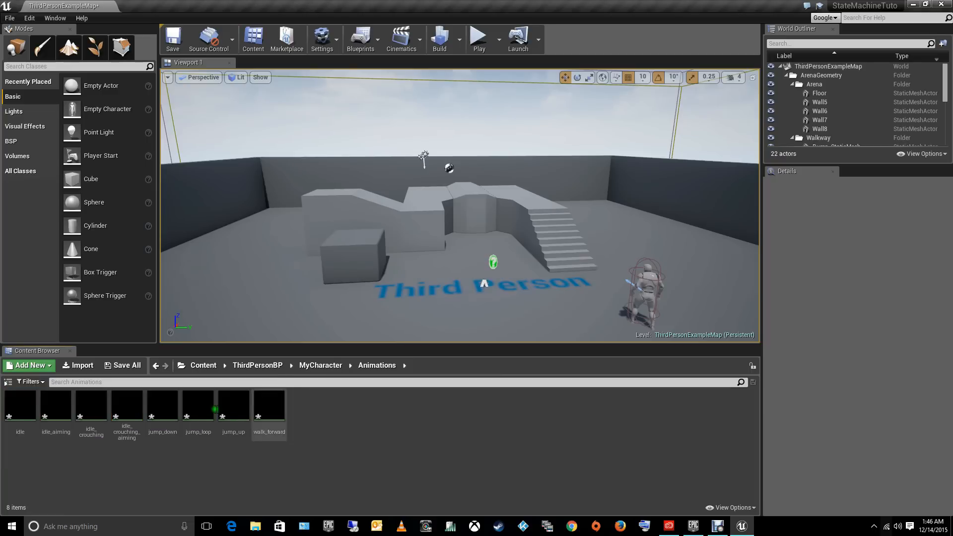
- In the BluePrints folder of MyCharacter, create a Blend Space 1D for SWATGuy_Skeleton and name it Swat_BlendP_1D
click(339, 366)
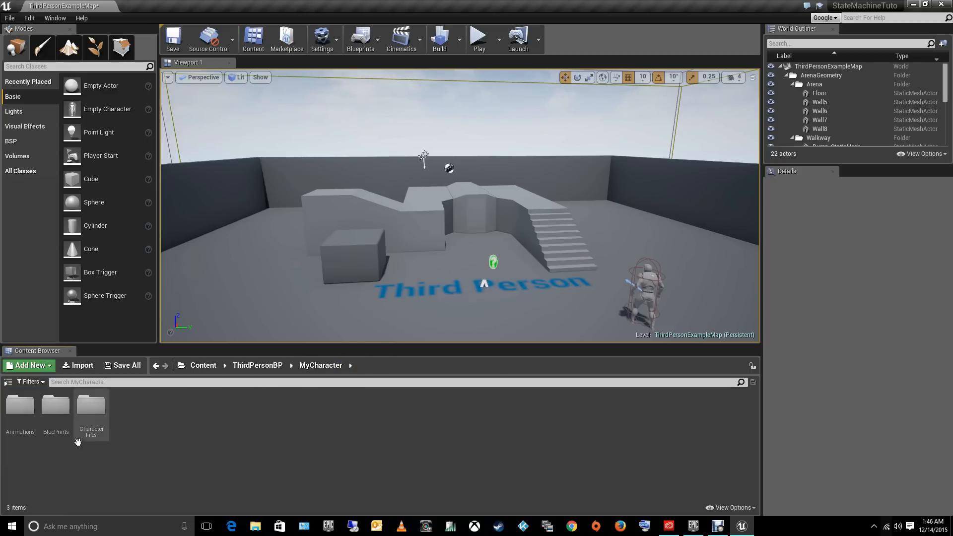
double_click(62, 422)
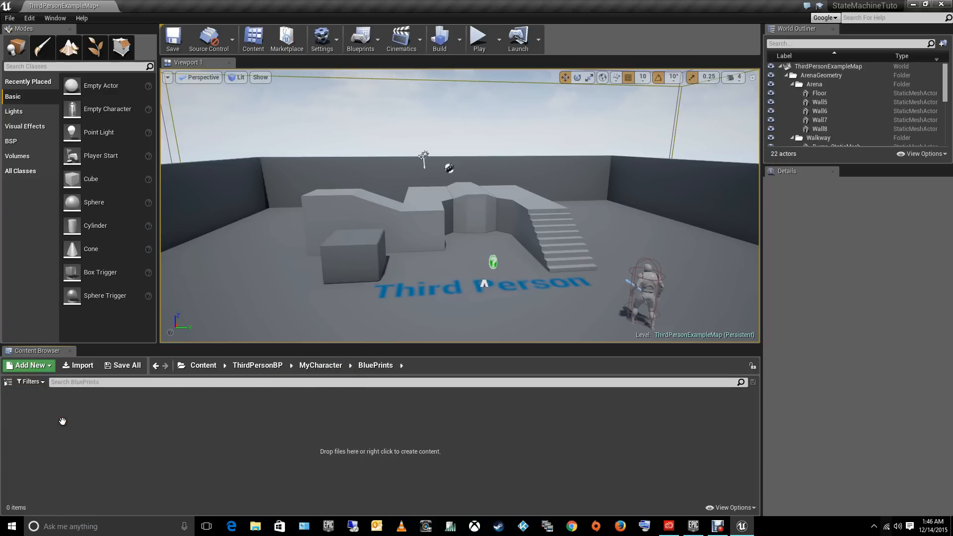
right_click(143, 430)
click(174, 434)
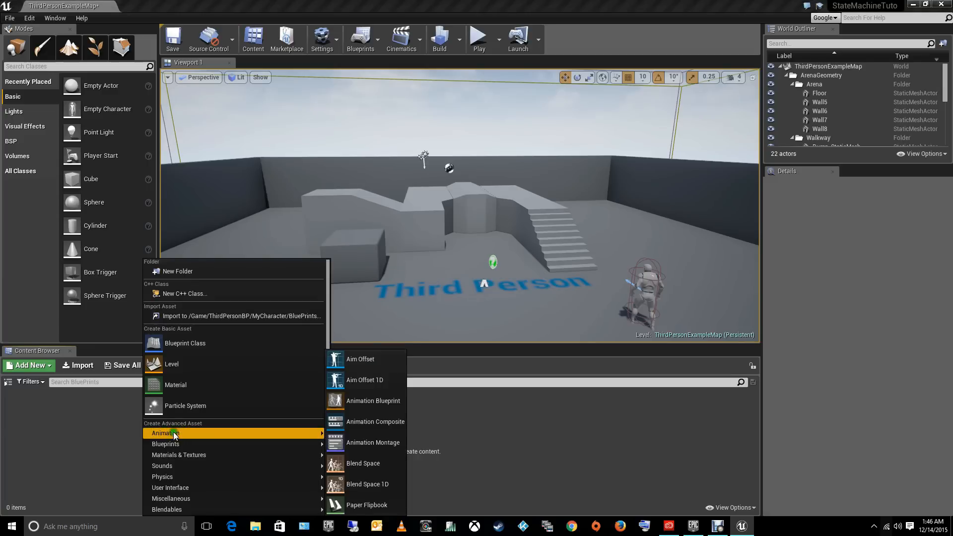
click(358, 486)
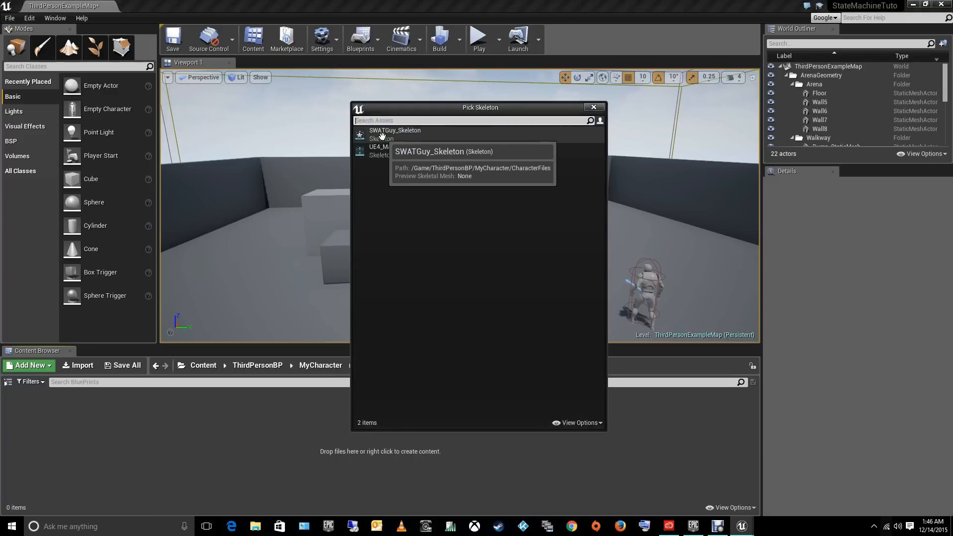
click(382, 135)
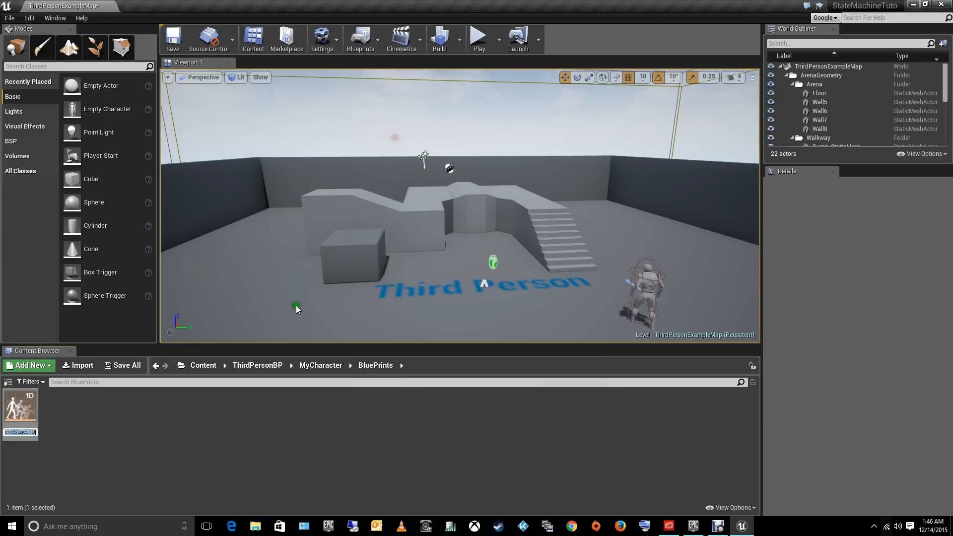
text(Sw)
text(at_BlendP)
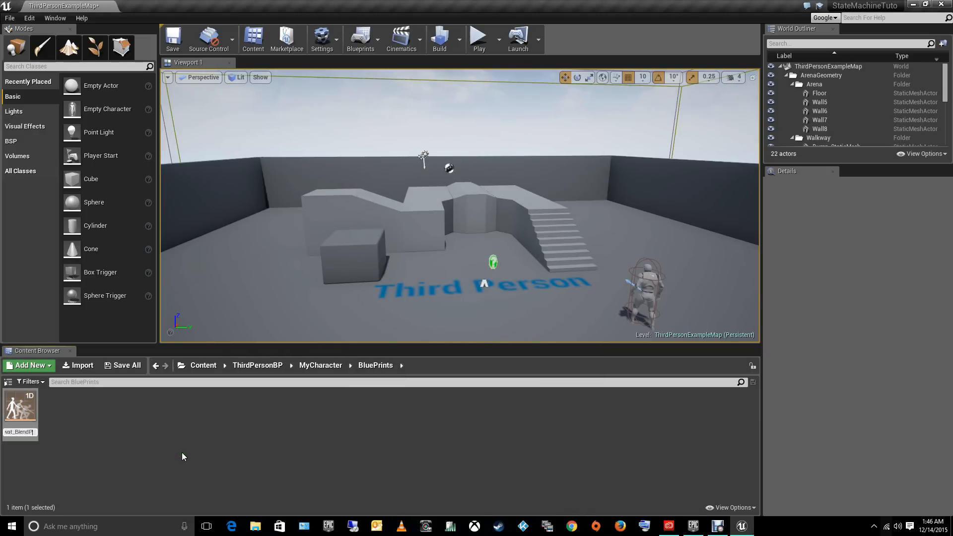
text(_1D)
key(Return)
- Create an Animation Blueprint targeting SWATGuy_Skeleton in the BluePrints folder and name it Swat_Anim_BP
right_click(163, 446)
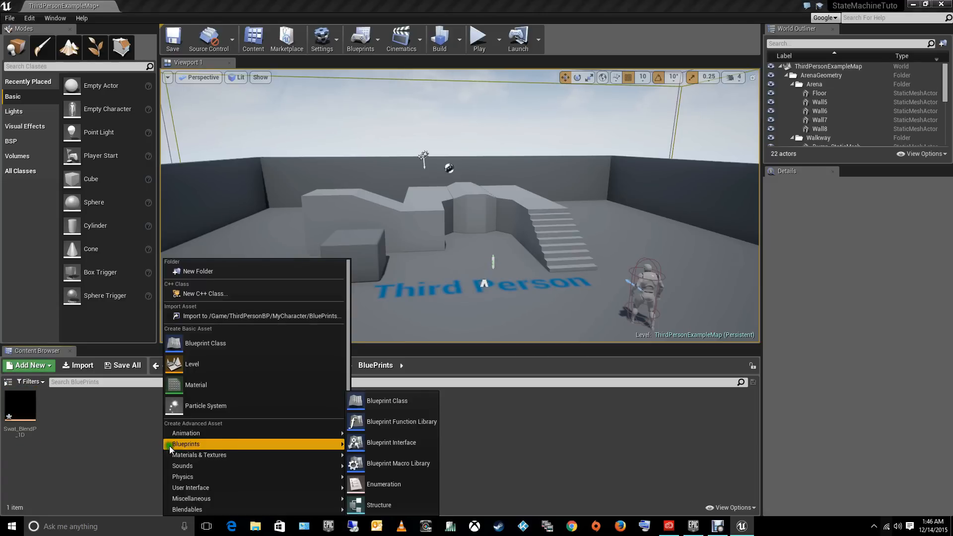
mouse_move(201, 433)
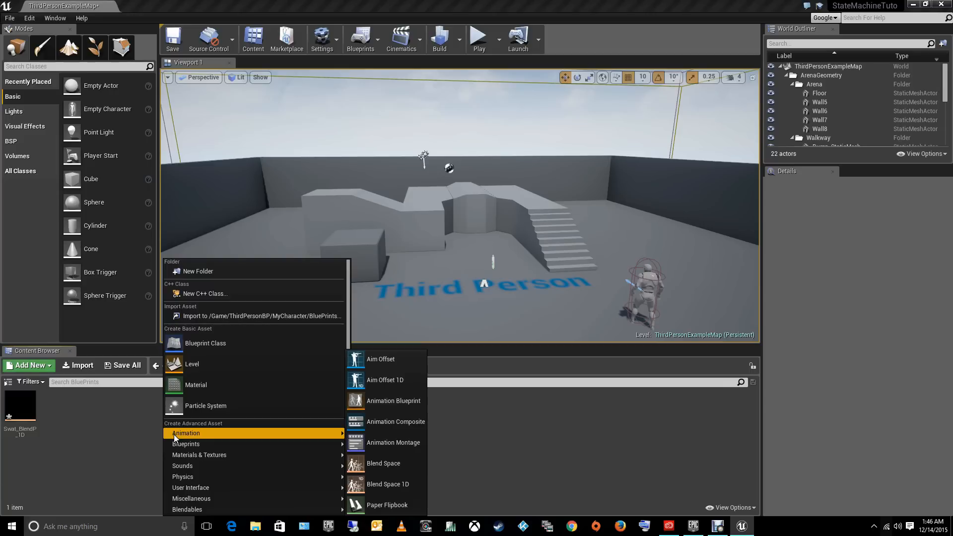
click(409, 402)
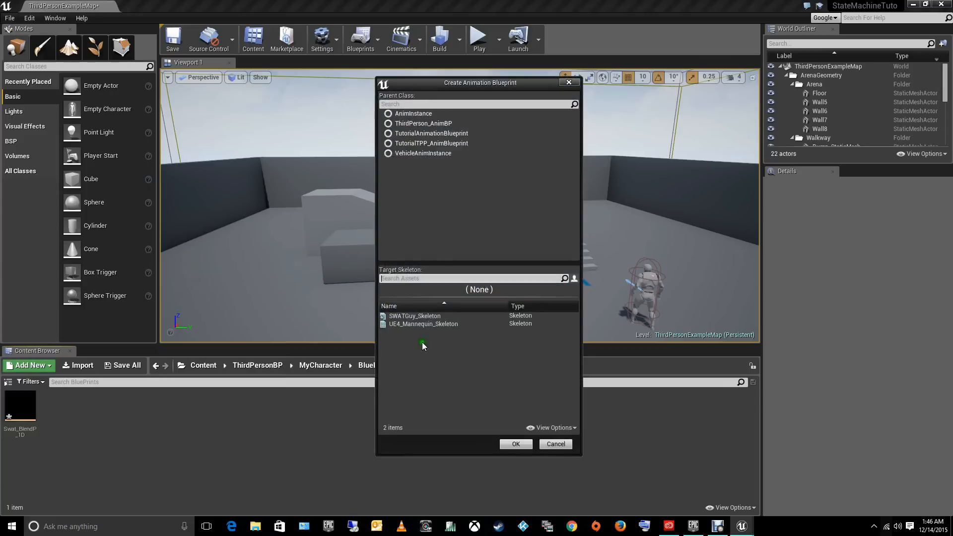
click(410, 316)
click(514, 444)
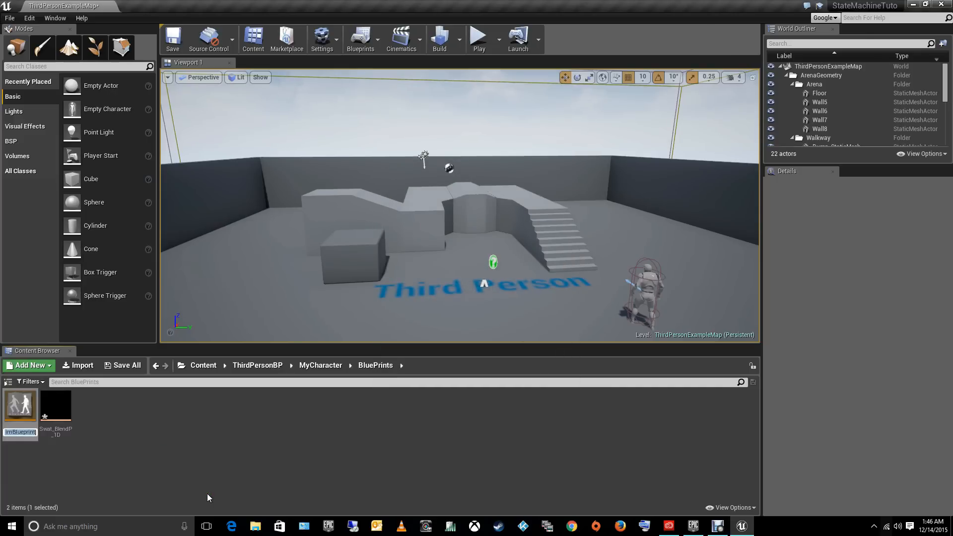
text(Swat_)
text(Anim_)
text(BP)
key(Return)
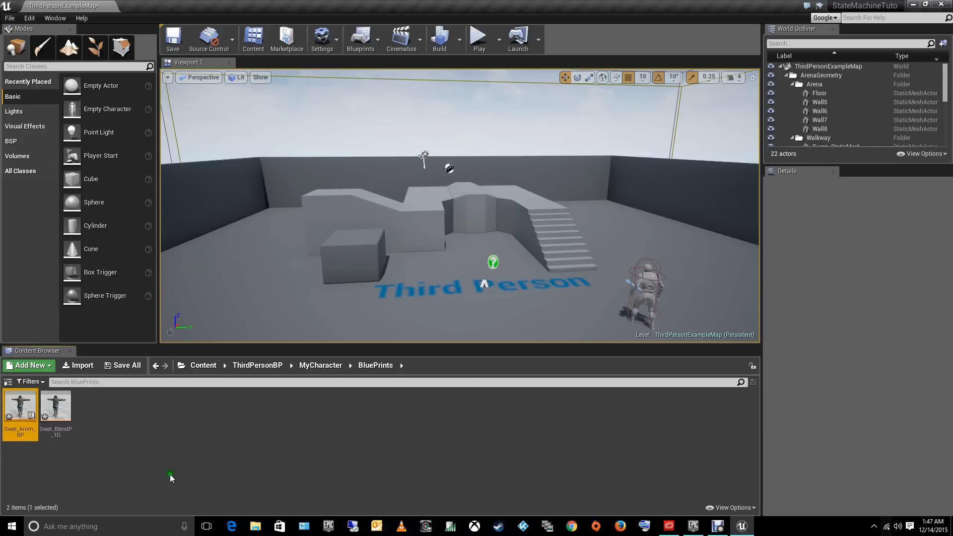
click(151, 425)
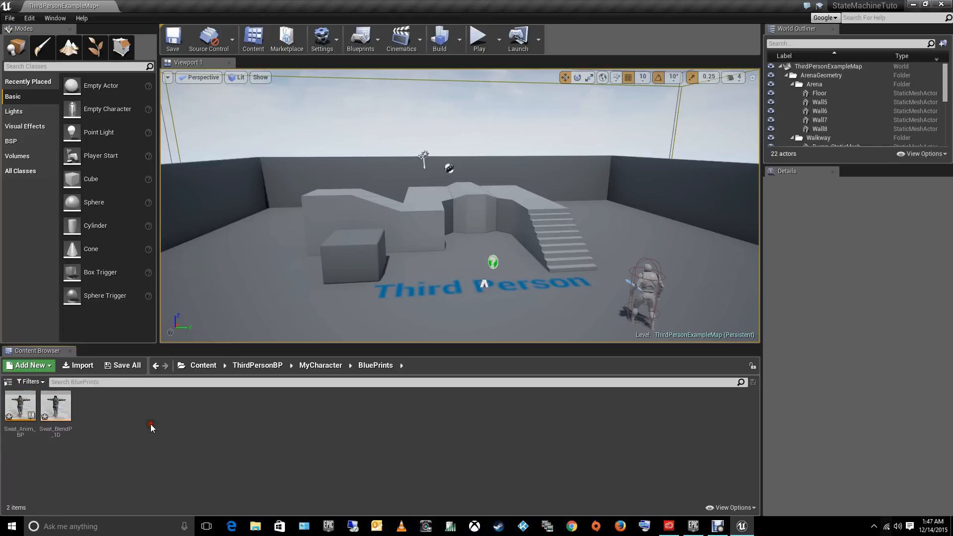
- Open the Swat_BlendP_1D blend space and look over the character's skeleton bones and the available animation assets
double_click(68, 414)
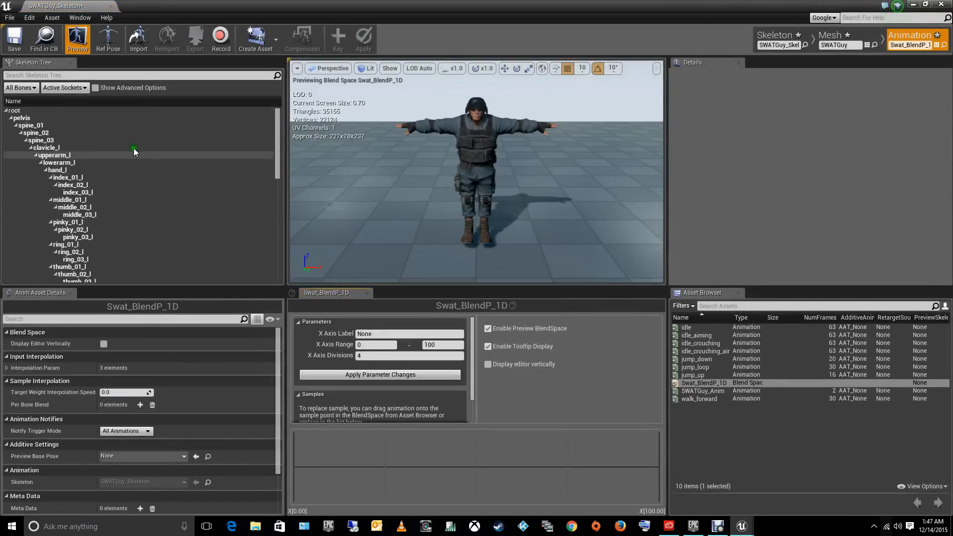
click(50, 148)
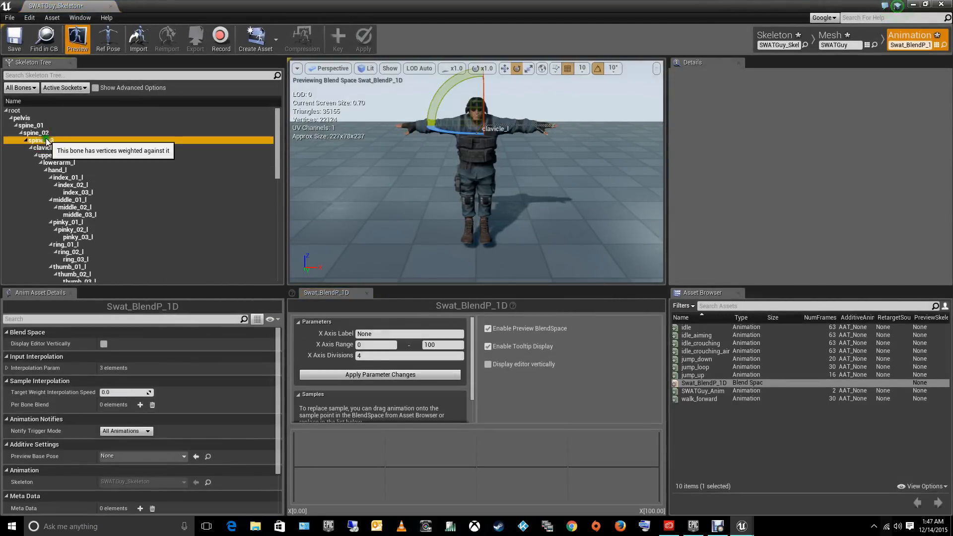
click(57, 170)
click(69, 199)
click(63, 222)
click(64, 245)
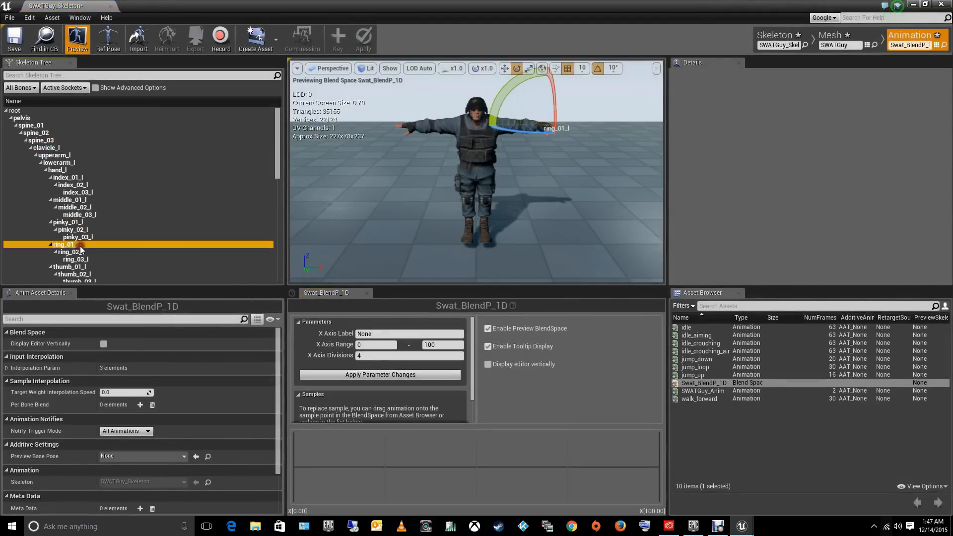
click(31, 125)
click(55, 155)
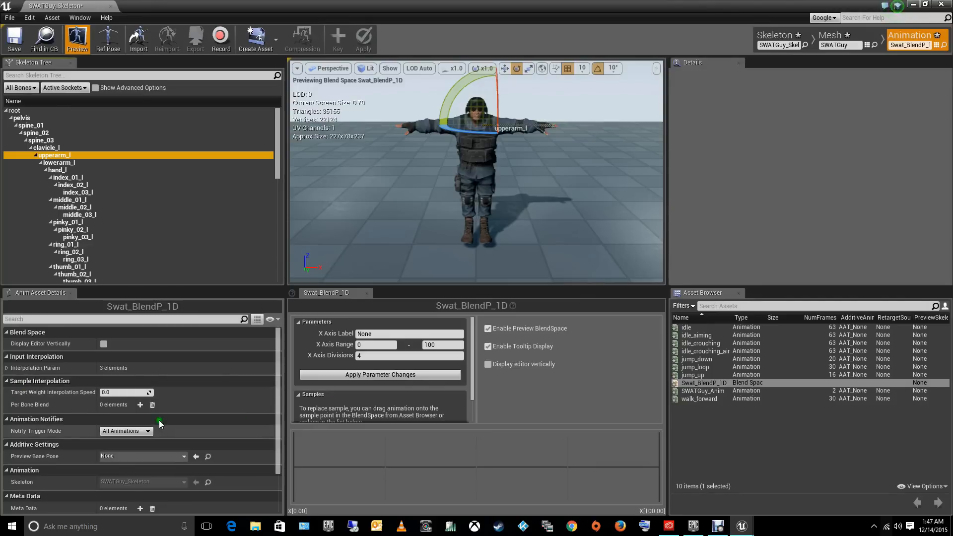
click(710, 343)
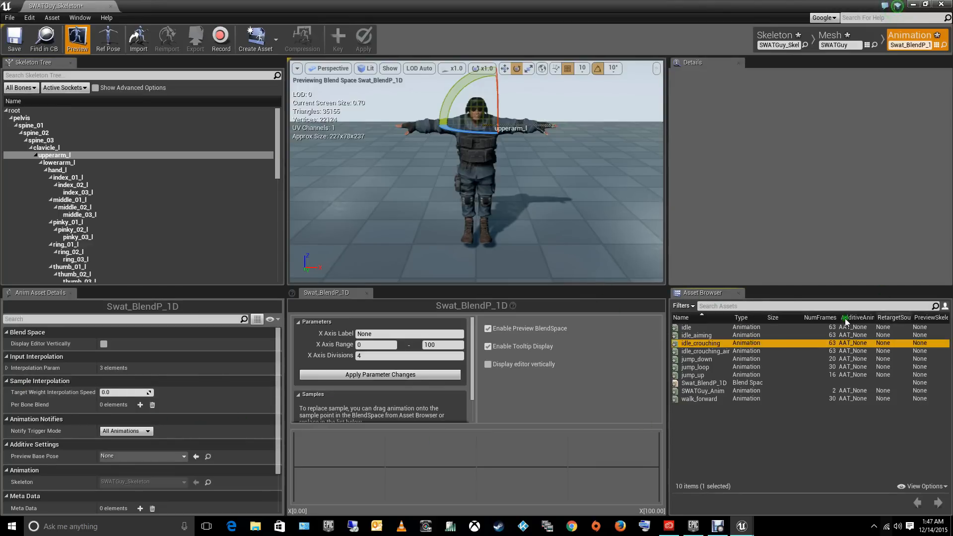
click(705, 477)
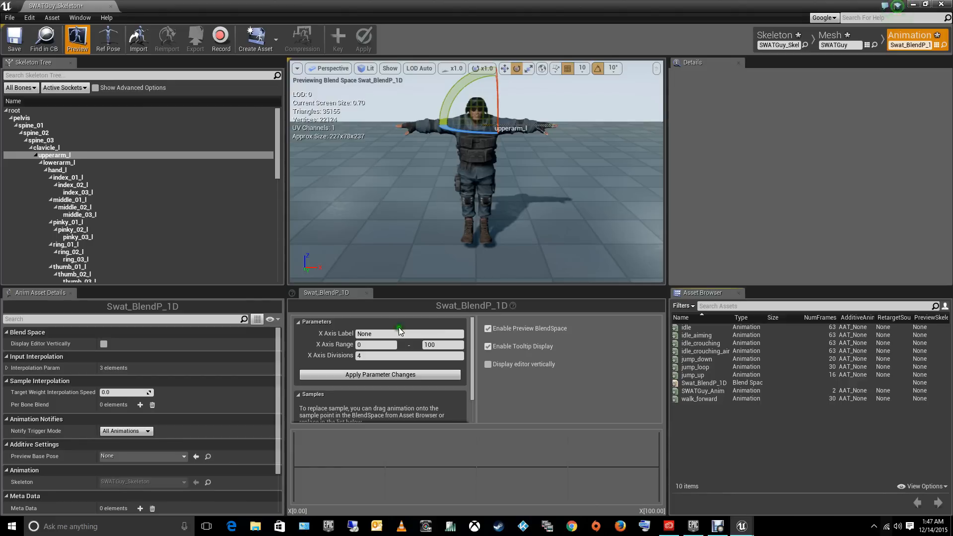
- Set the blend space's X axis label to "set" and its X axis divisions to 3, and apply the parameter changes
click(380, 334)
drag(385, 335, 310, 342)
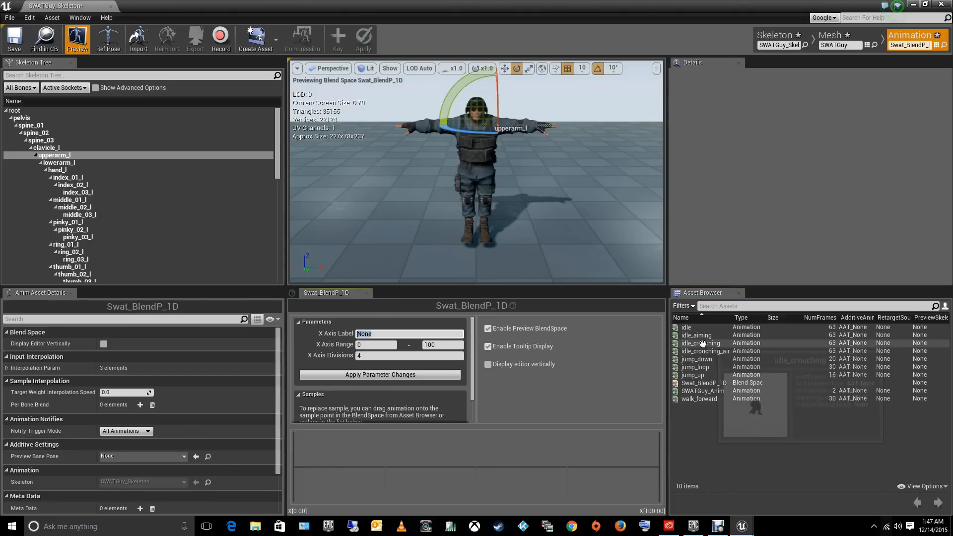
click(697, 367)
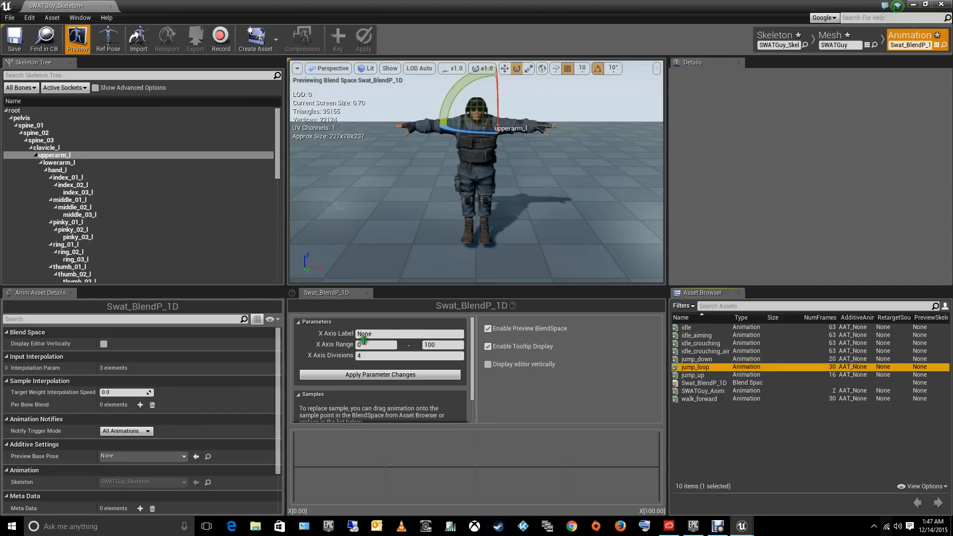
mouse_move(383, 333)
mouse_down()
mouse_move(350, 342)
mouse_move(298, 331)
mouse_up()
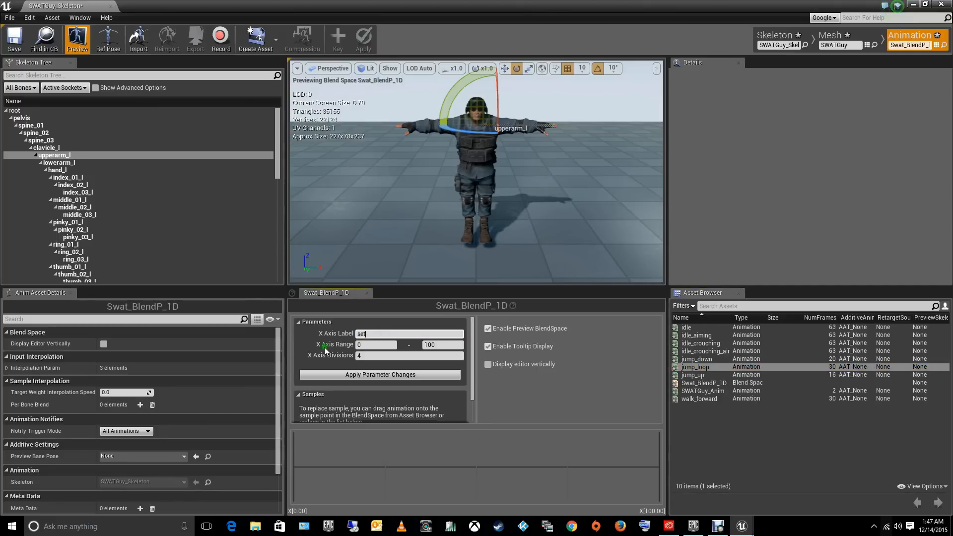
click(364, 355)
drag(377, 355, 337, 360)
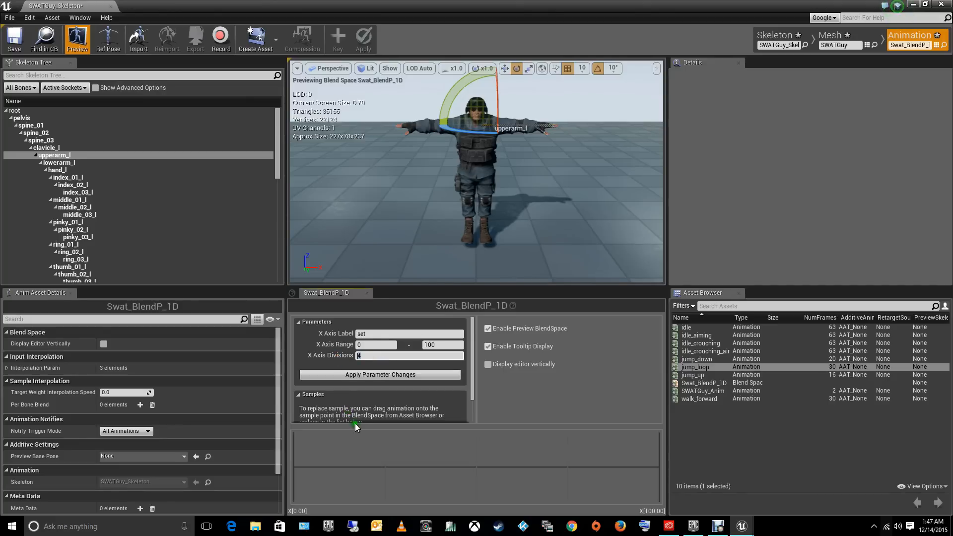
click(551, 471)
click(360, 375)
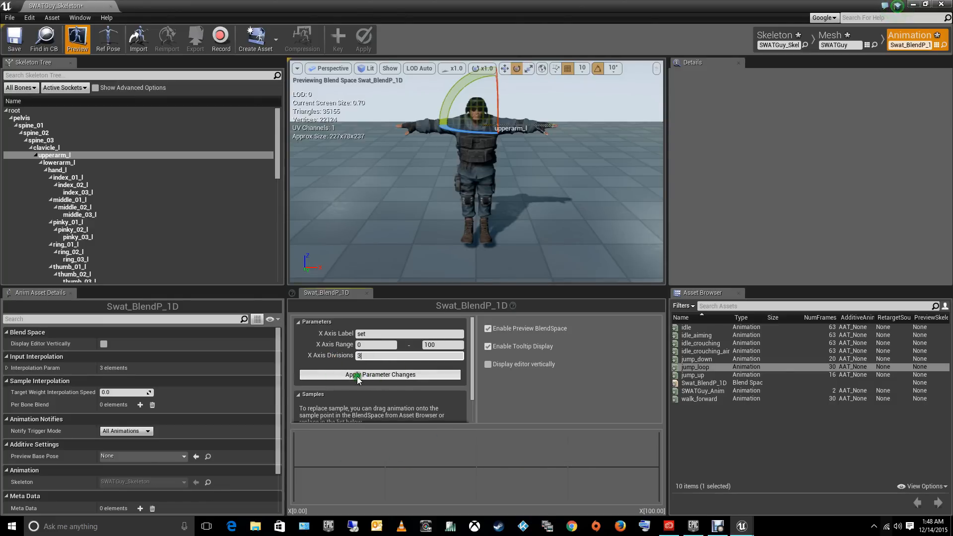
click(396, 375)
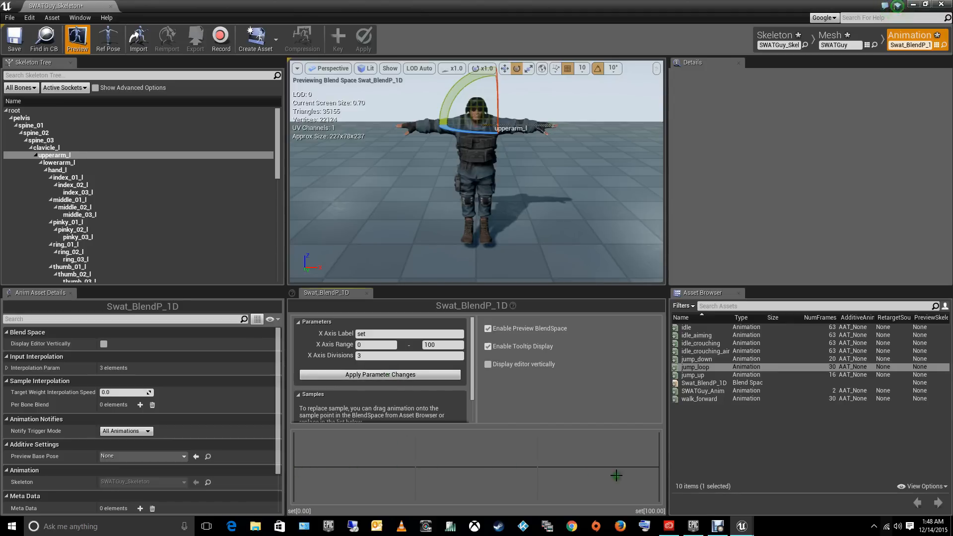
click(384, 374)
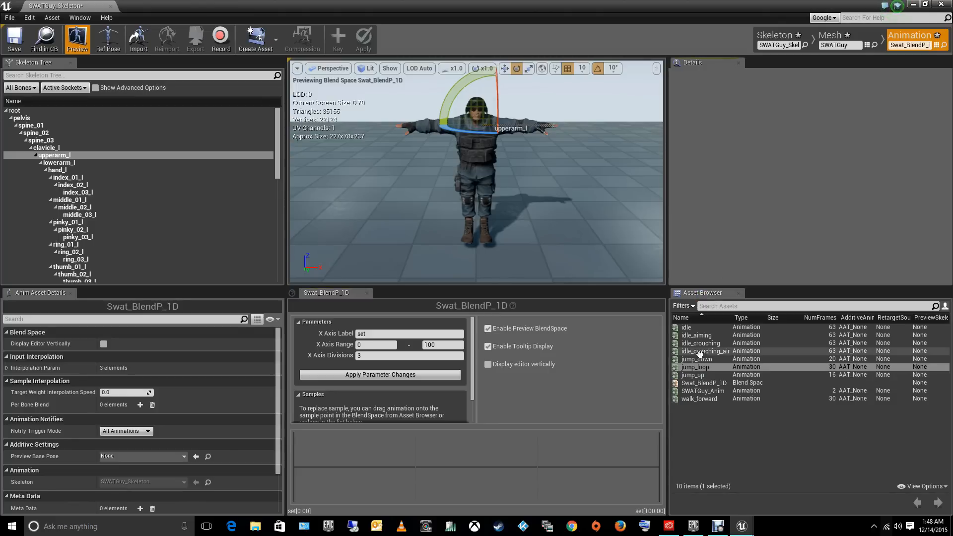
- Add the idle animation as a sample at the 0 end of the Swat_BlendP_1D blend graph
drag(688, 327, 347, 444)
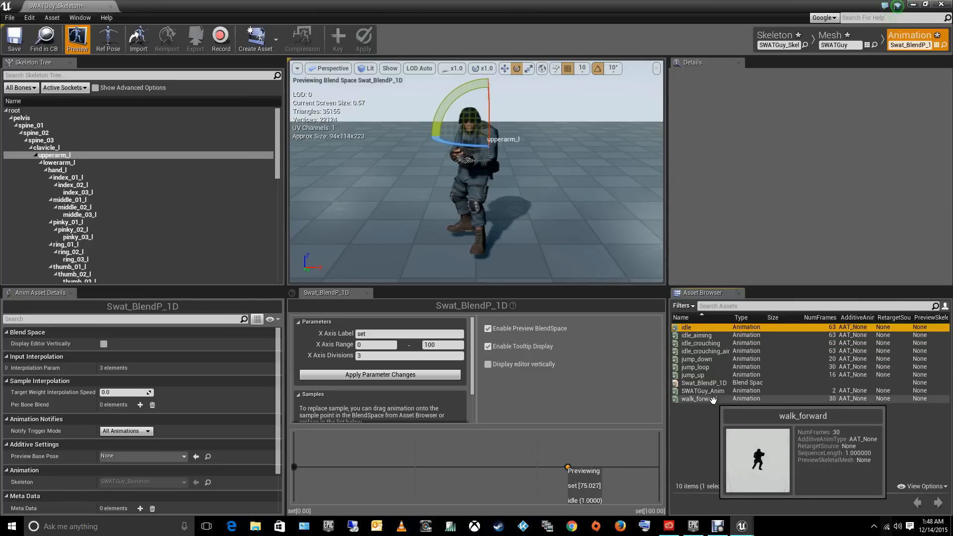
- Add the walk_forward animation as a sample at the 100 end of the Swat_BlendP_1D blend graph
drag(699, 398, 657, 470)
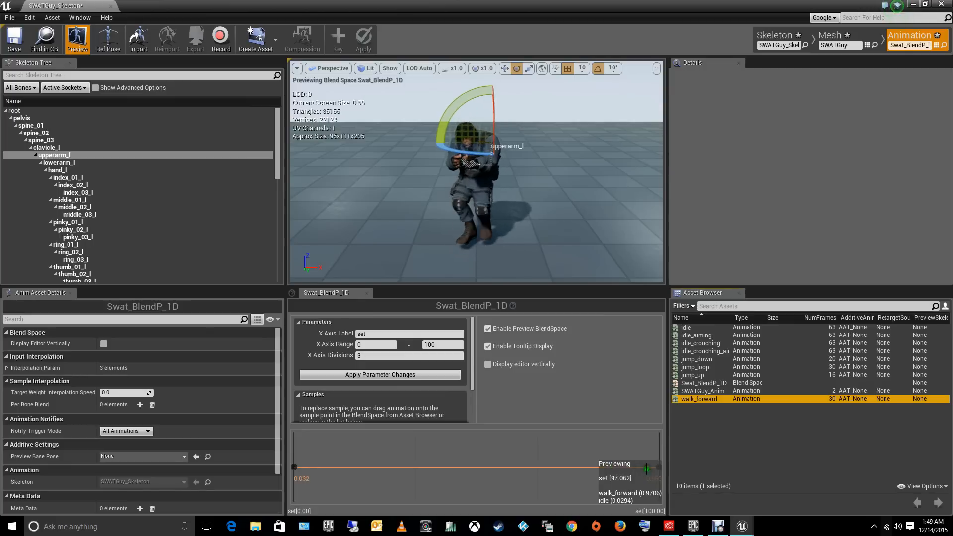
click(880, 87)
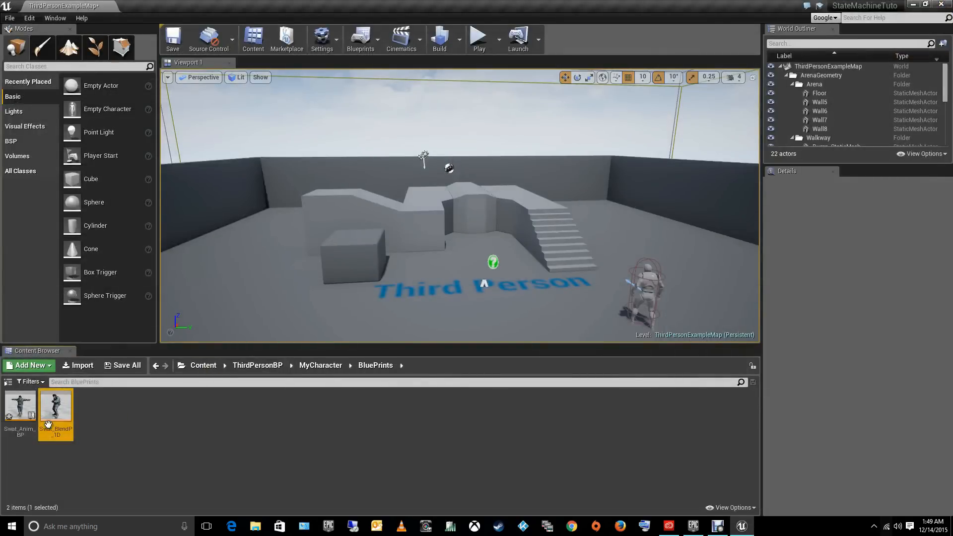
- Open Swat_Anim_BP from the BluePrints folder and delete the two default nodes from its event graph
double_click(12, 403)
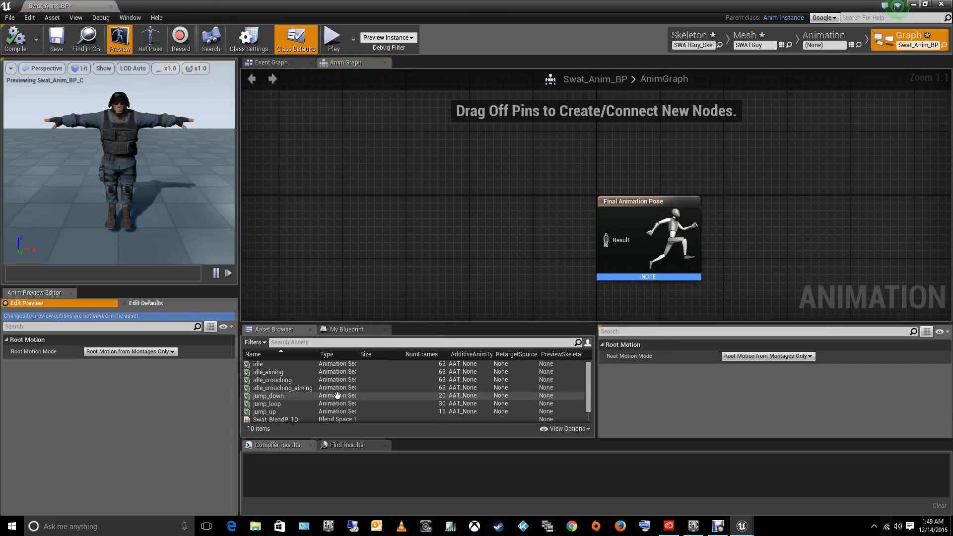
click(277, 63)
drag(775, 143, 533, 270)
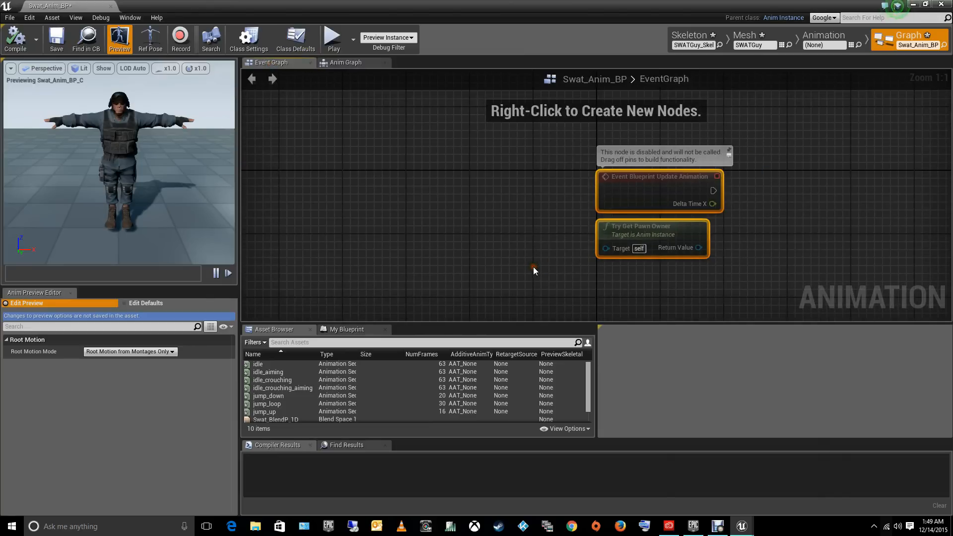
key(Delete)
scroll(585, 221, down, 6)
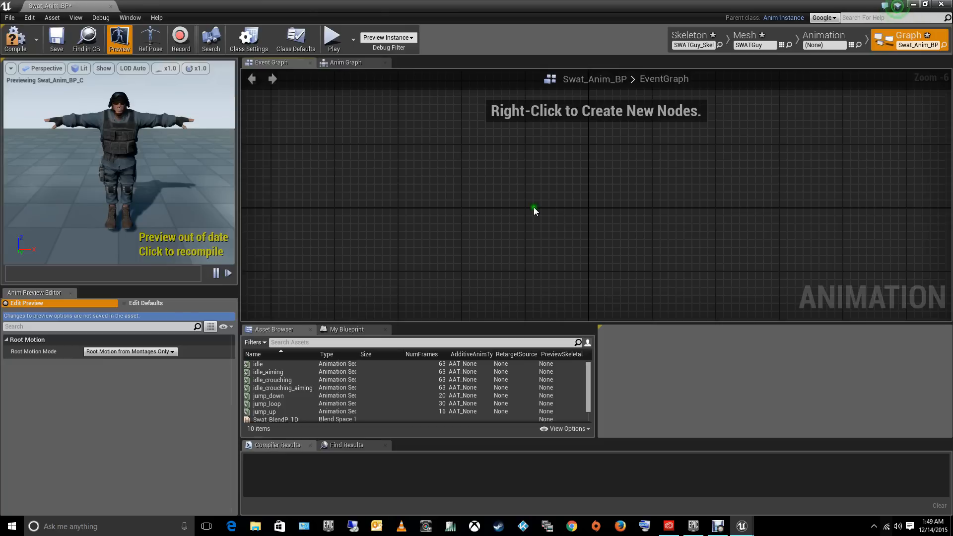
right_drag(666, 187, 539, 168)
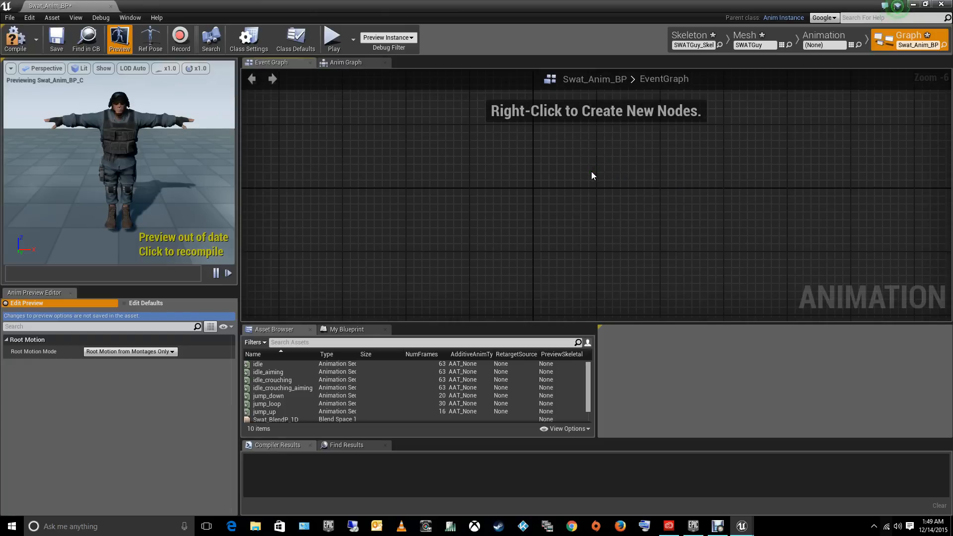
- Search the project's assets for "third" and open the ThirdPerson_AnimBP animation blueprint
click(10, 18)
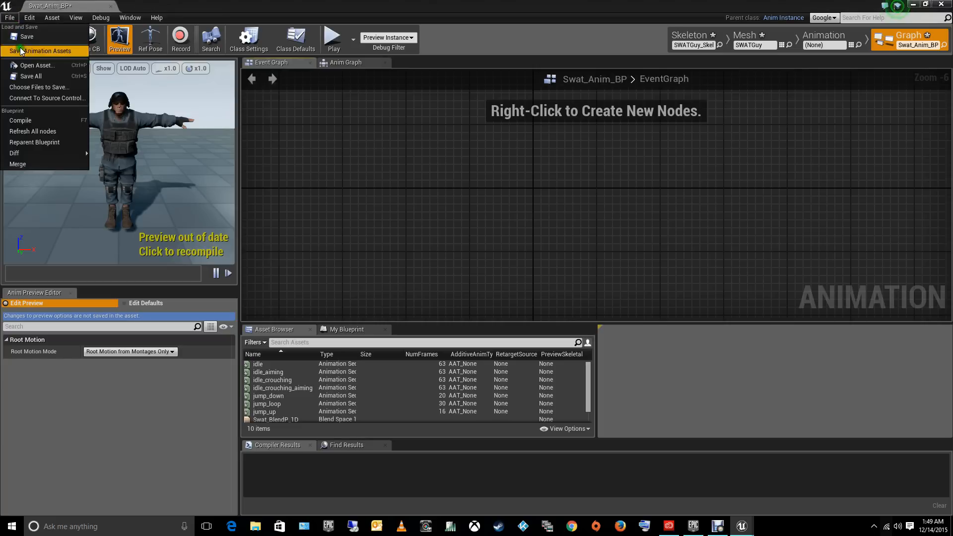
click(24, 69)
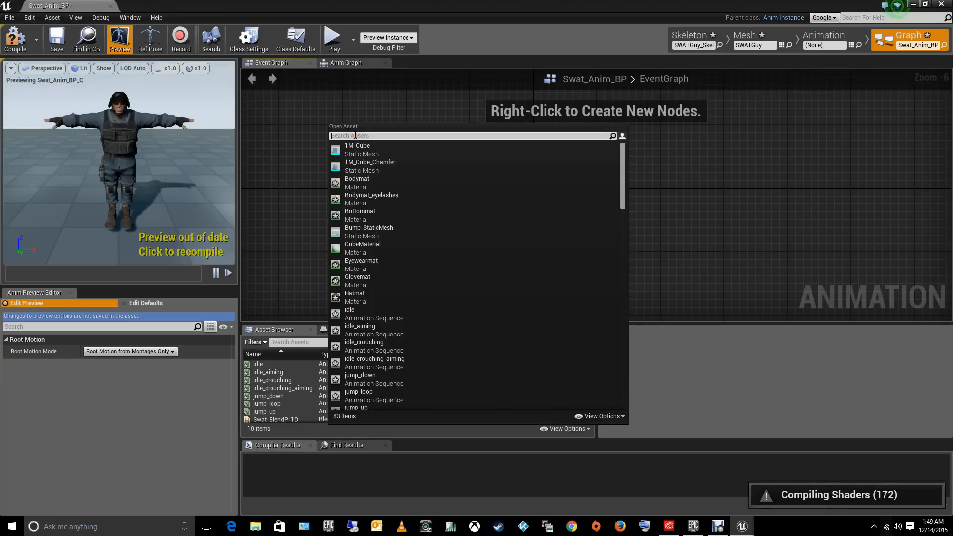
text(third)
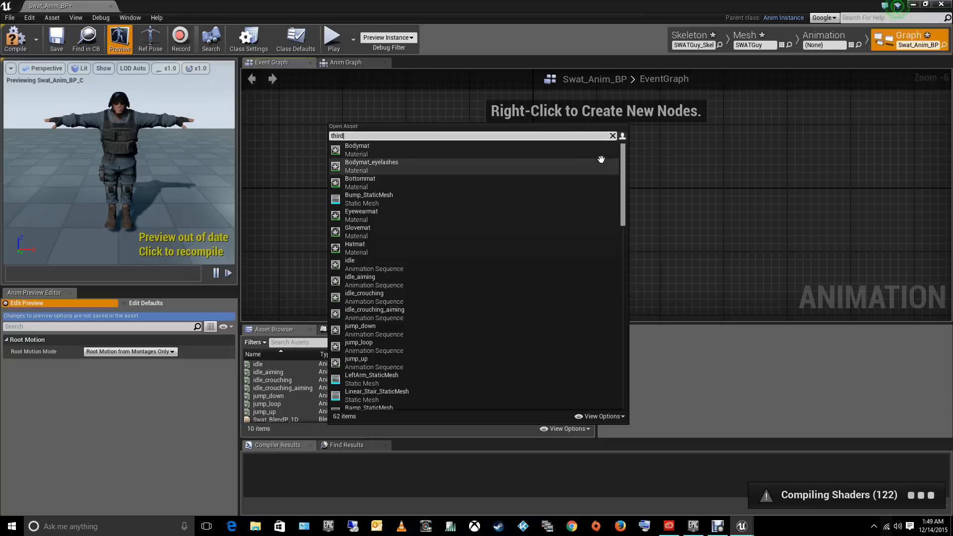
drag(624, 190, 612, 336)
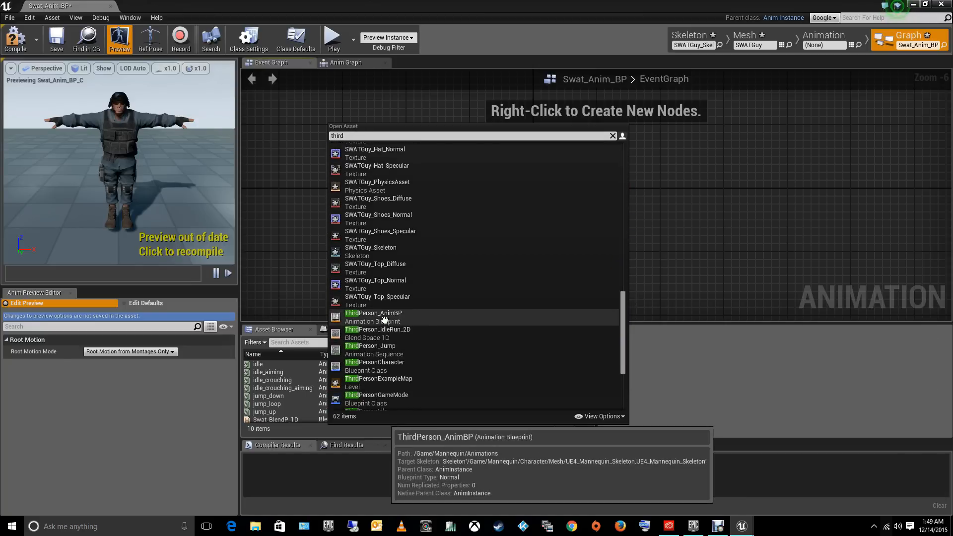
click(380, 316)
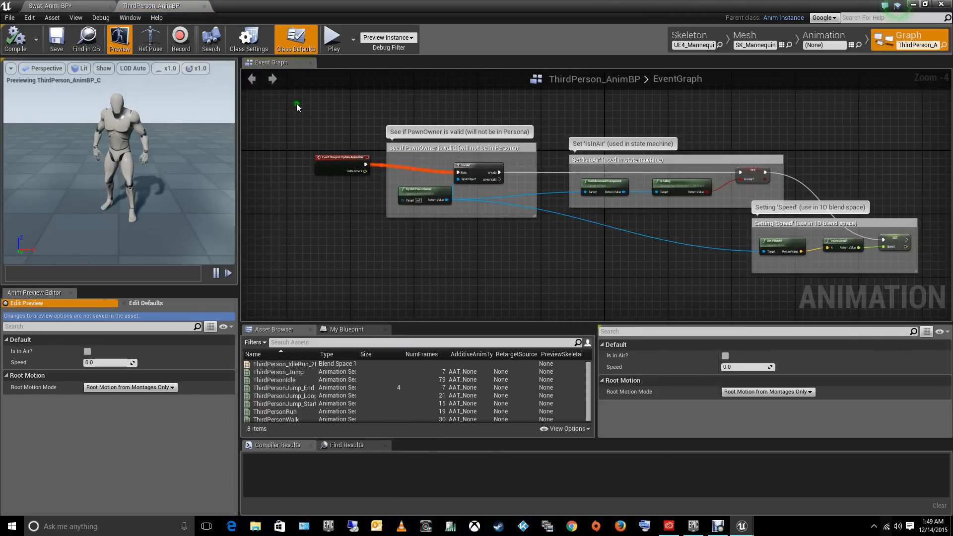
- Copy all event graph nodes of ThirdPerson_AnimBP, close that blueprint, and paste them into the Swat_Anim_BP event graph
drag(297, 107, 938, 312)
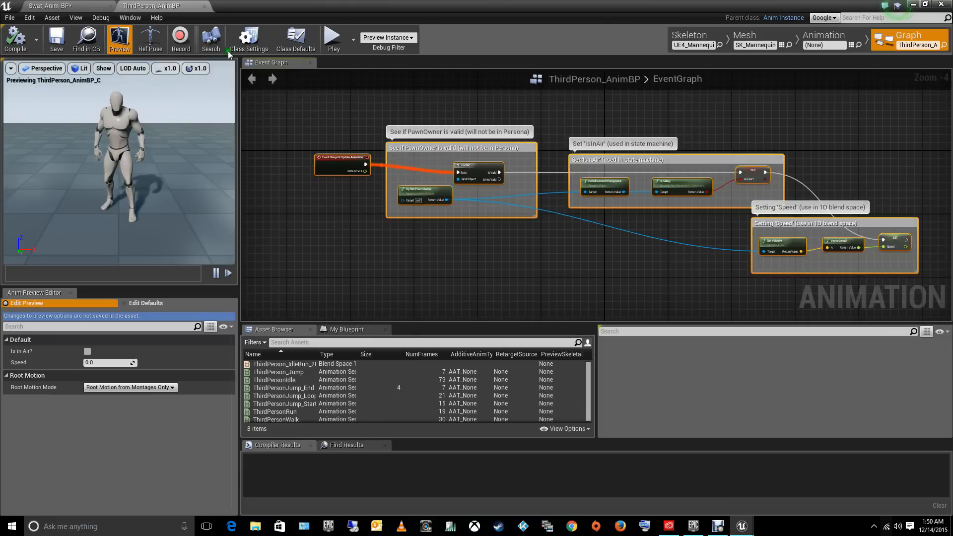
click(204, 6)
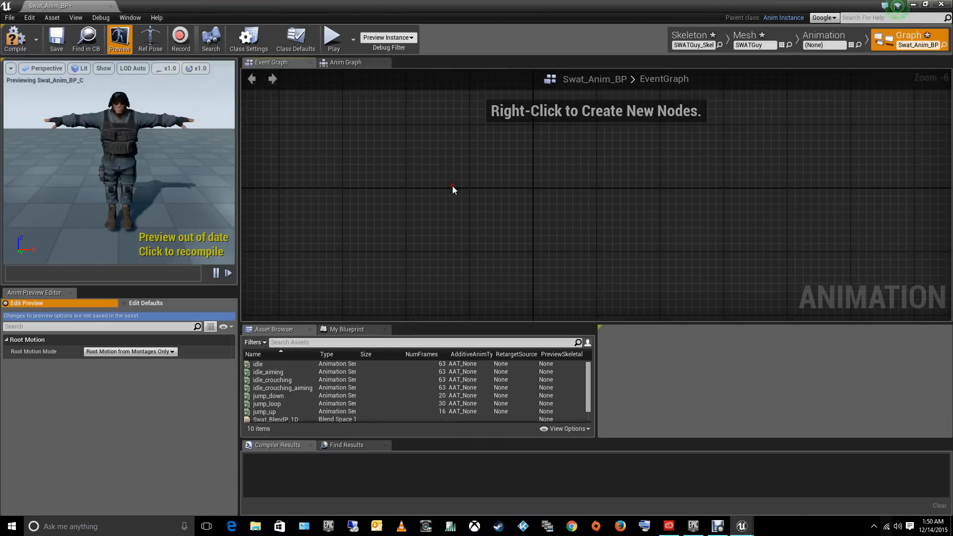
key(ctrl+v)
scroll(537, 159, up, 5)
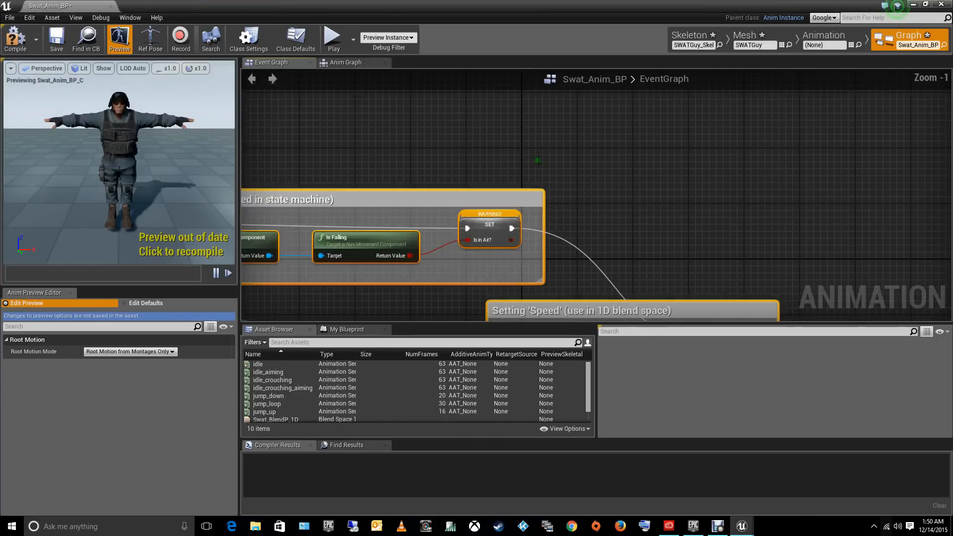
right_drag(412, 158, 585, 129)
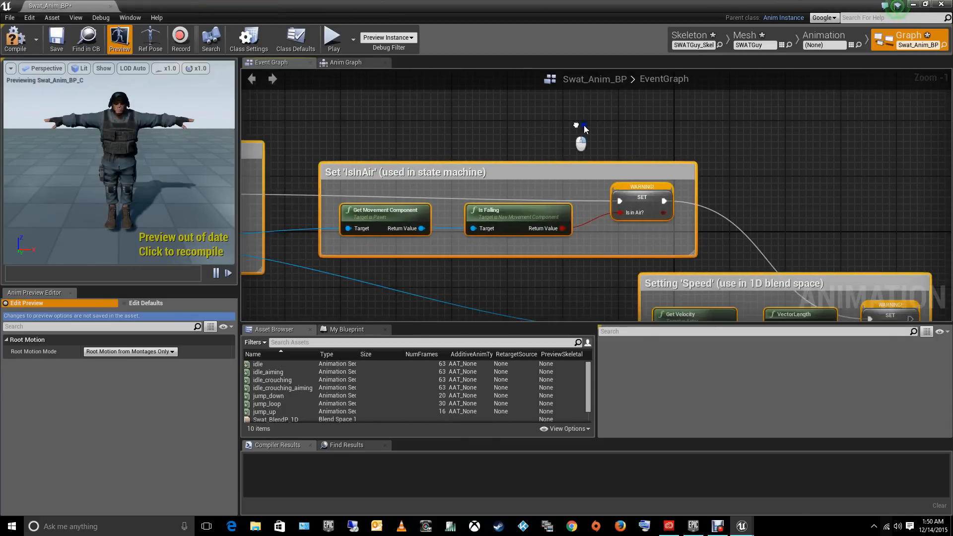
- Close and reopen Swat_Anim_BP and bring its whole event graph into view
click(941, 4)
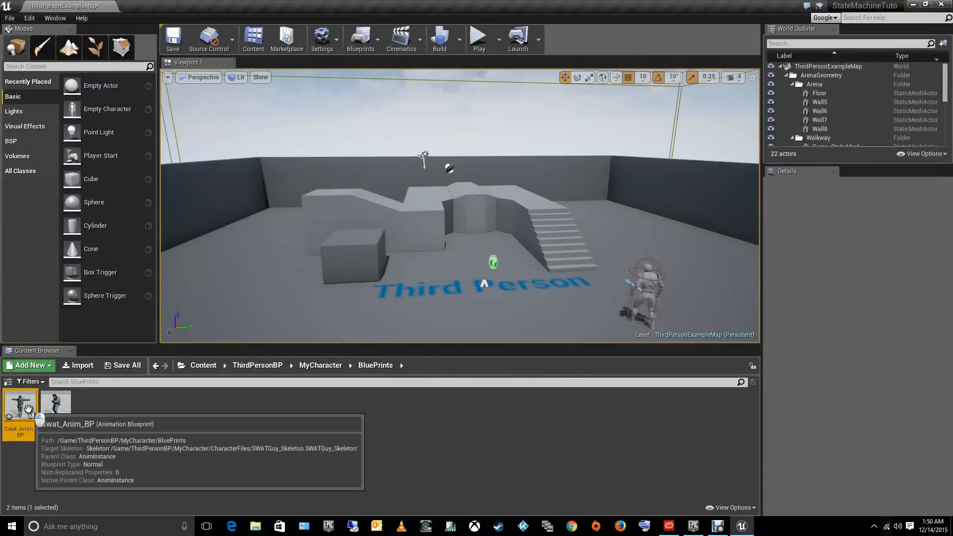
double_click(22, 422)
right_drag(427, 103, 684, 117)
scroll(577, 106, down, 3)
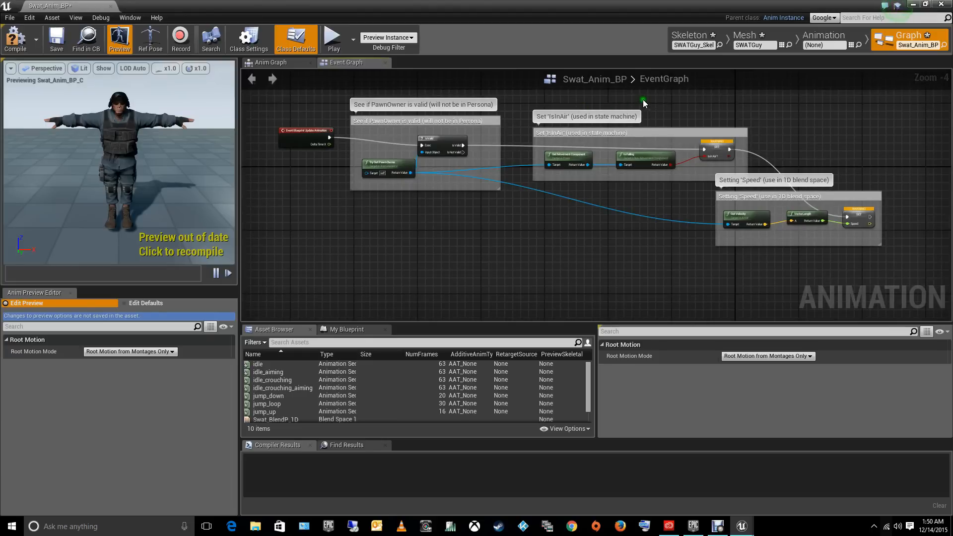
right_drag(642, 99, 648, 121)
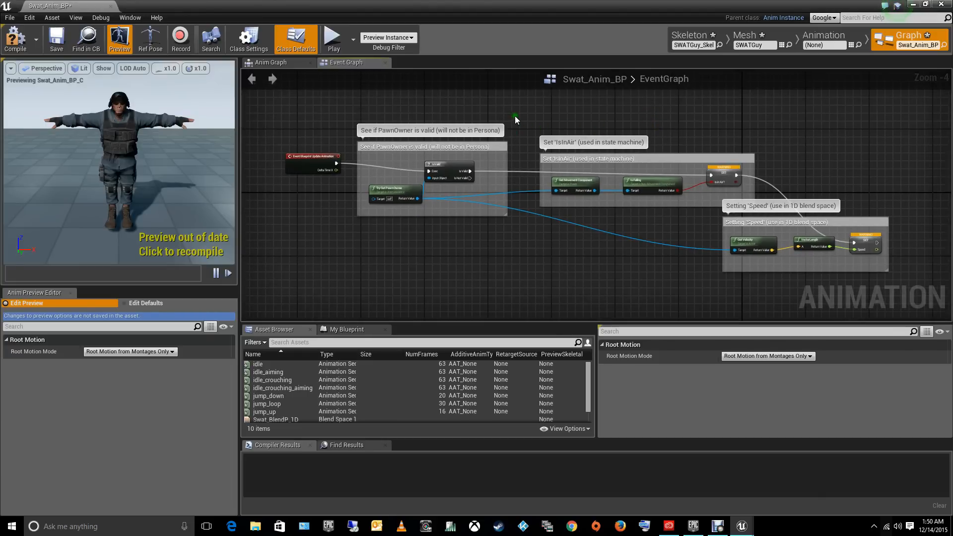
- Examine the event graph from the Event Blueprint Update Animation node through the SET nodes for Is in Air? and Speed
scroll(514, 116, up, 5)
right_drag(745, 160, 343, 91)
right_drag(698, 176, 655, 149)
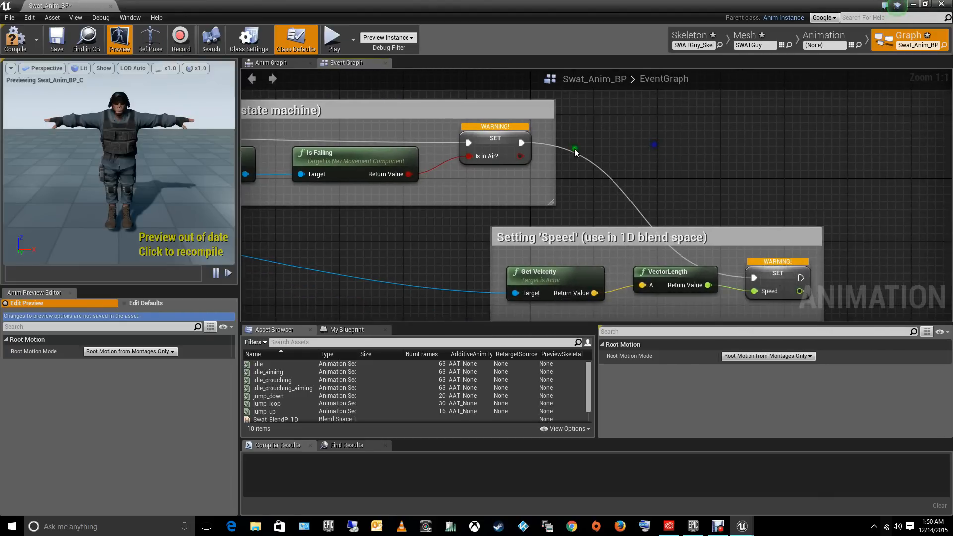
click(489, 144)
click(773, 275)
click(481, 141)
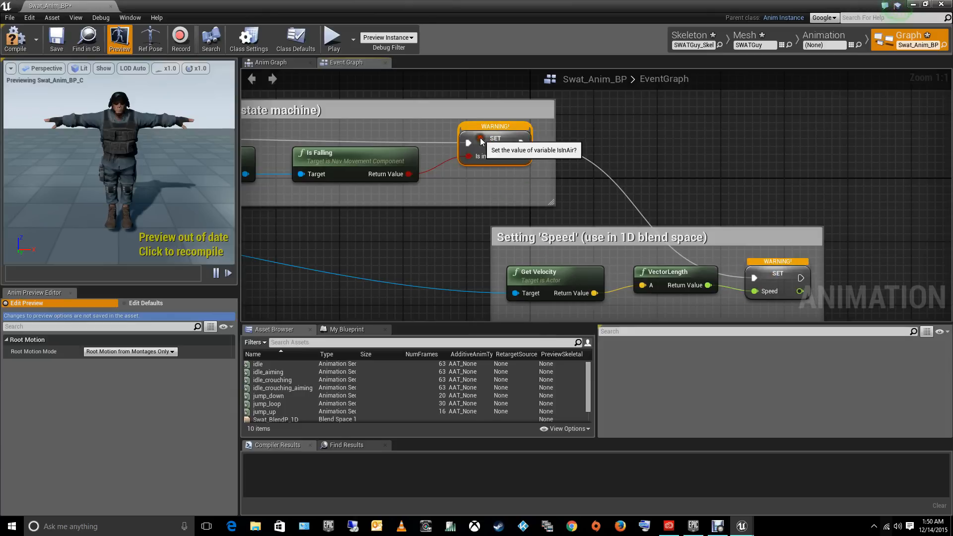
click(780, 278)
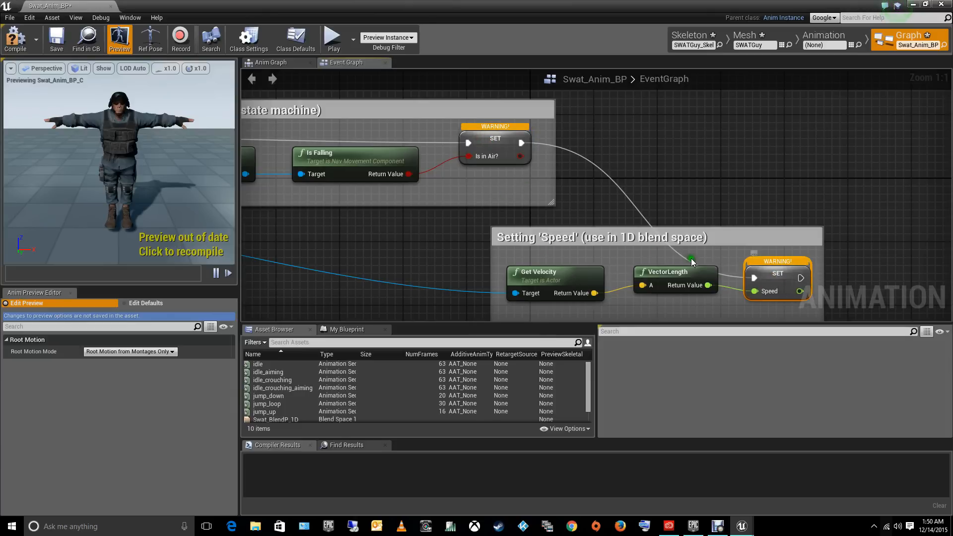
click(490, 154)
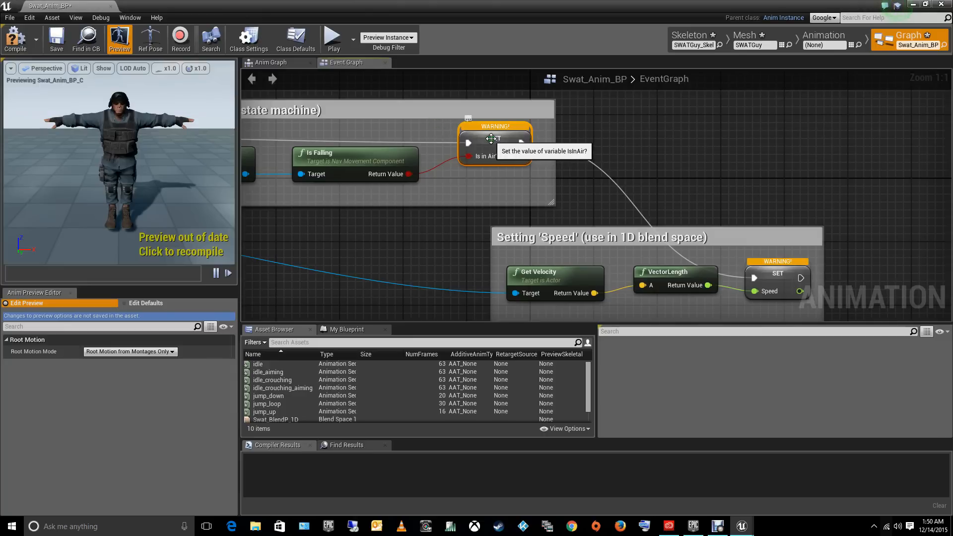
click(776, 273)
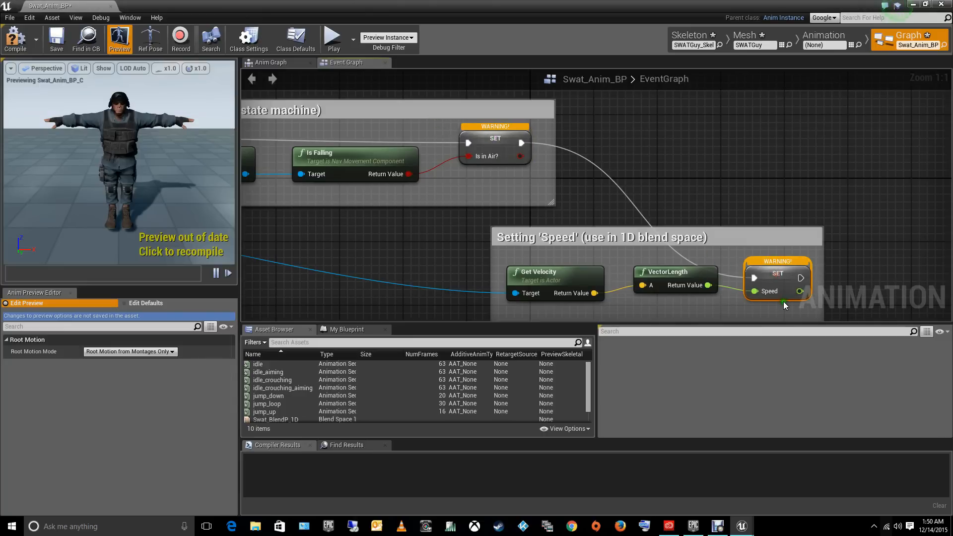
right_drag(841, 287, 548, 191)
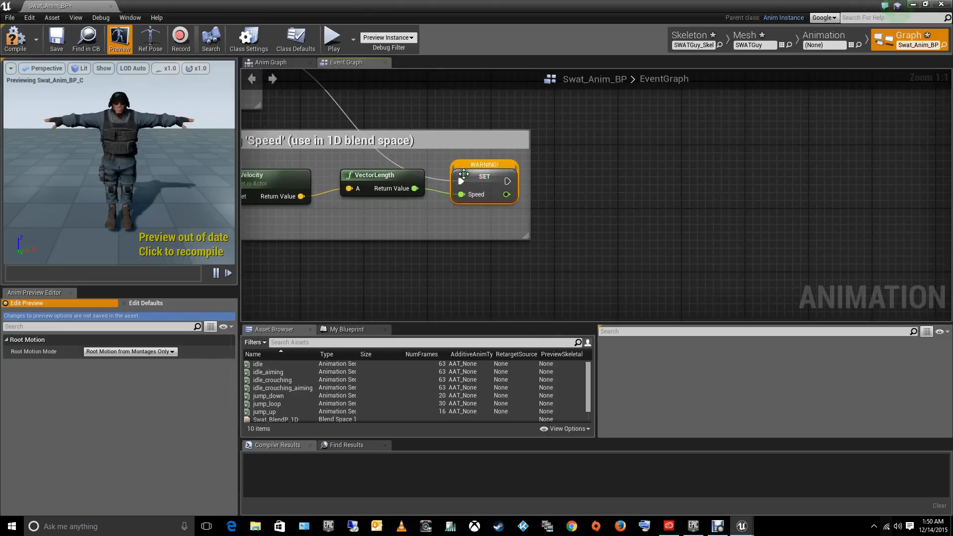
right_drag(394, 110, 933, 298)
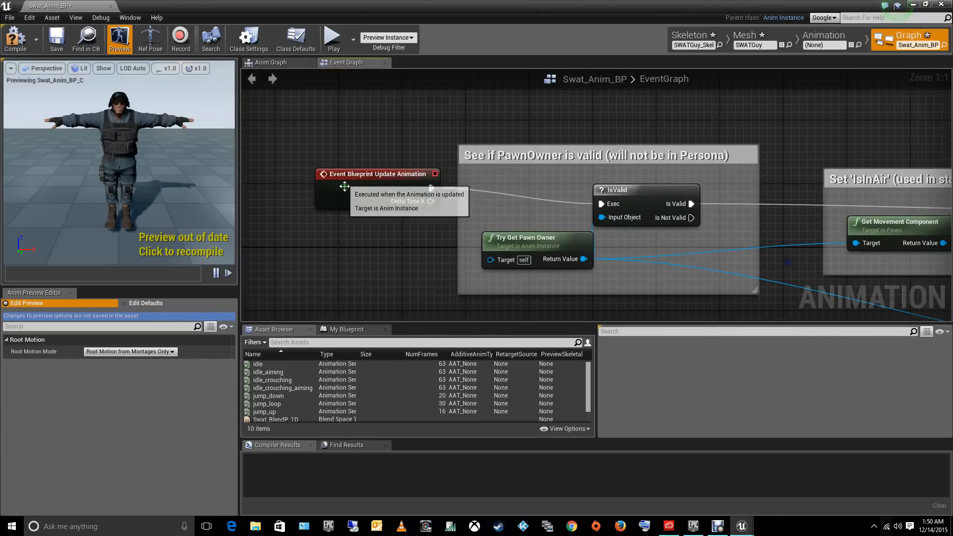
right_drag(624, 176, 463, 143)
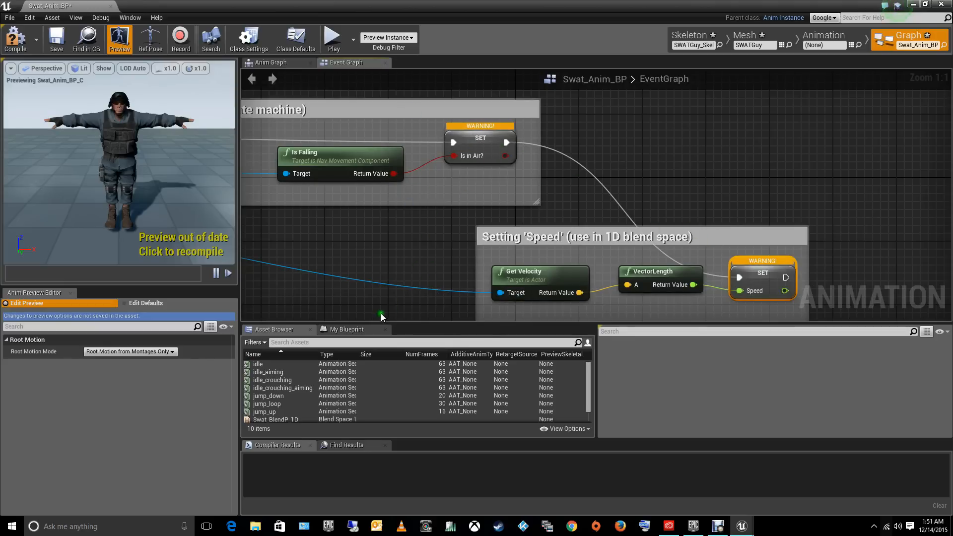
- Add a Boolean variable named IsInAir? to the Swat_Anim_BP blueprint
click(344, 330)
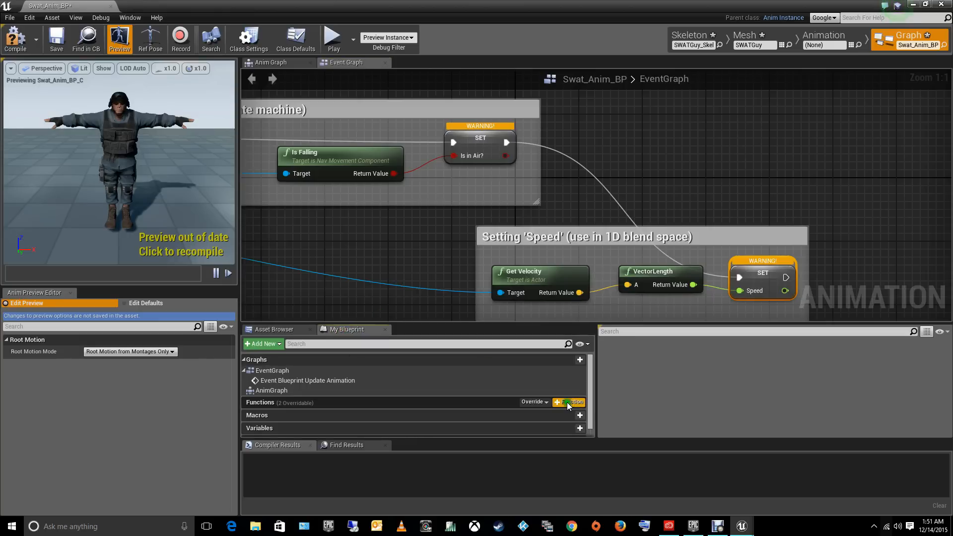
scroll(587, 414, down, 2)
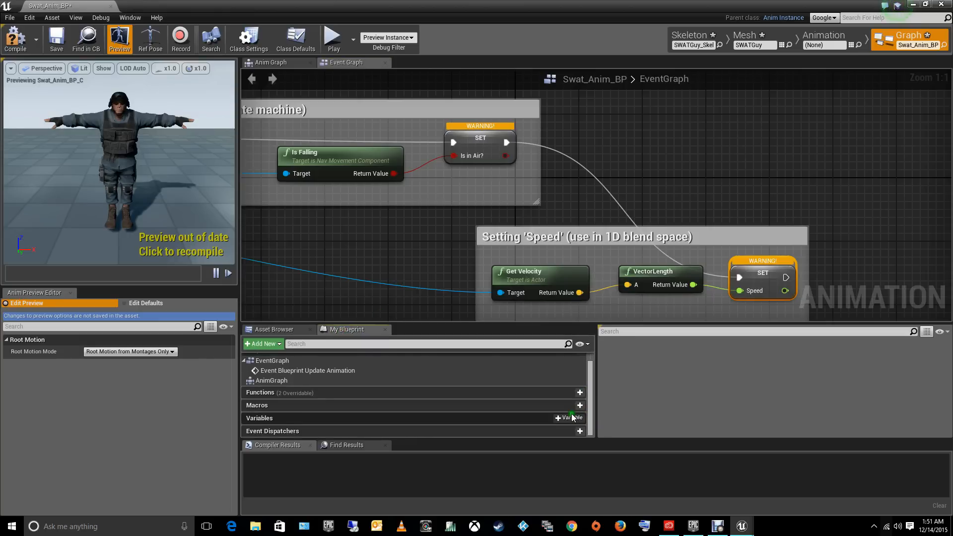
click(571, 418)
click(570, 418)
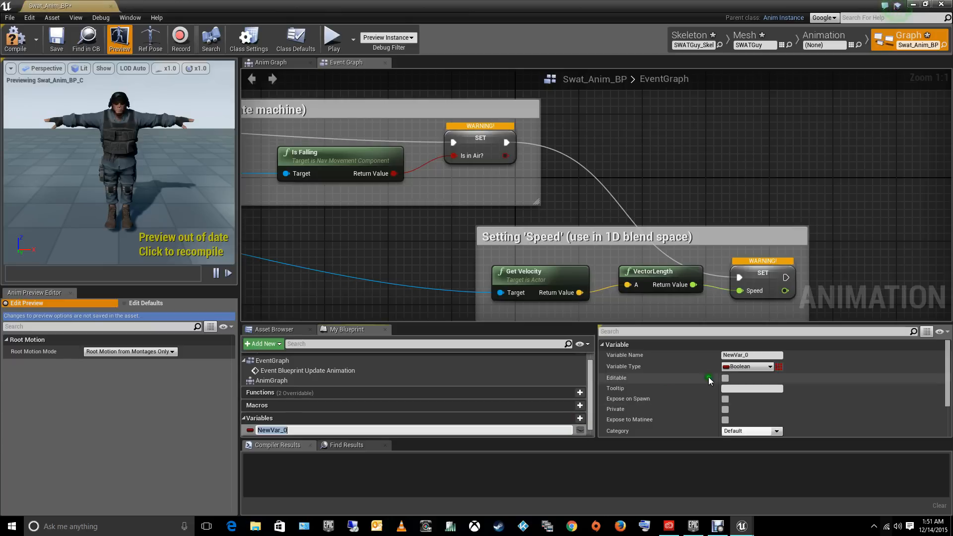
click(752, 355)
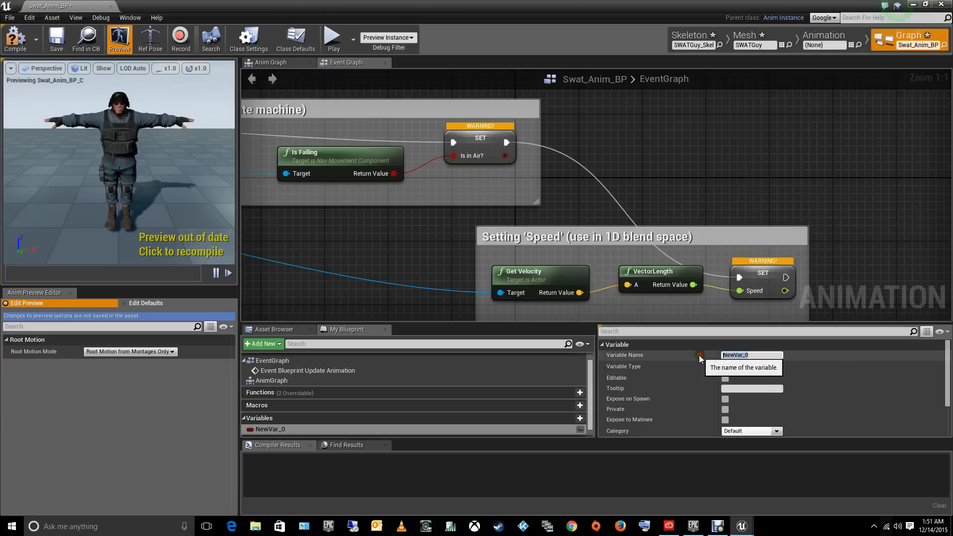
text(IsInAir?)
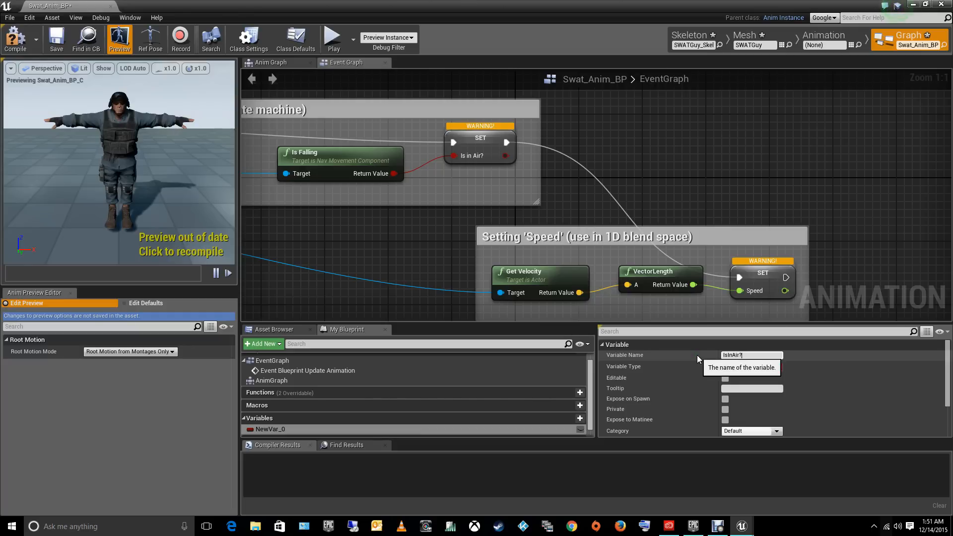
key(Return)
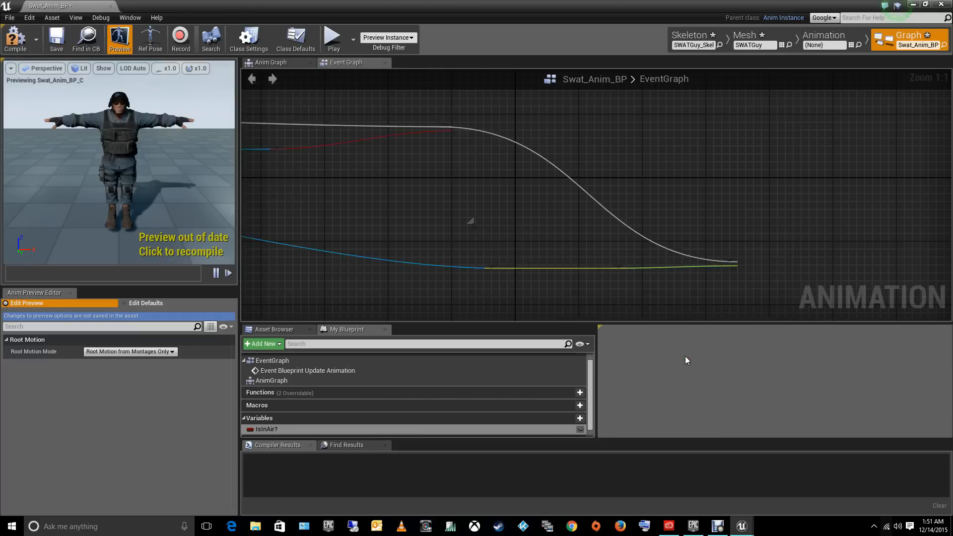
- Add a Float variable named Speed to the Swat_Anim_BP blueprint and compile the blueprint
click(570, 418)
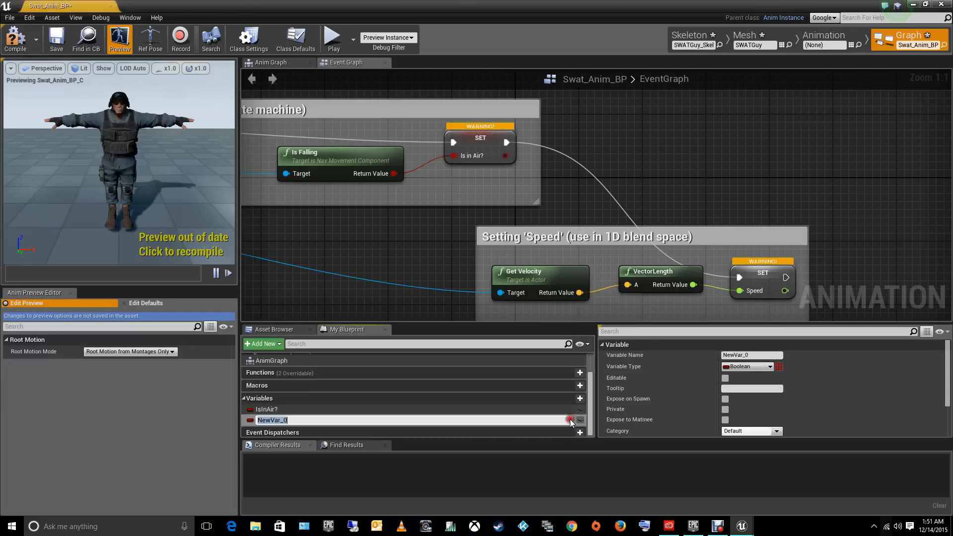
click(752, 367)
click(798, 349)
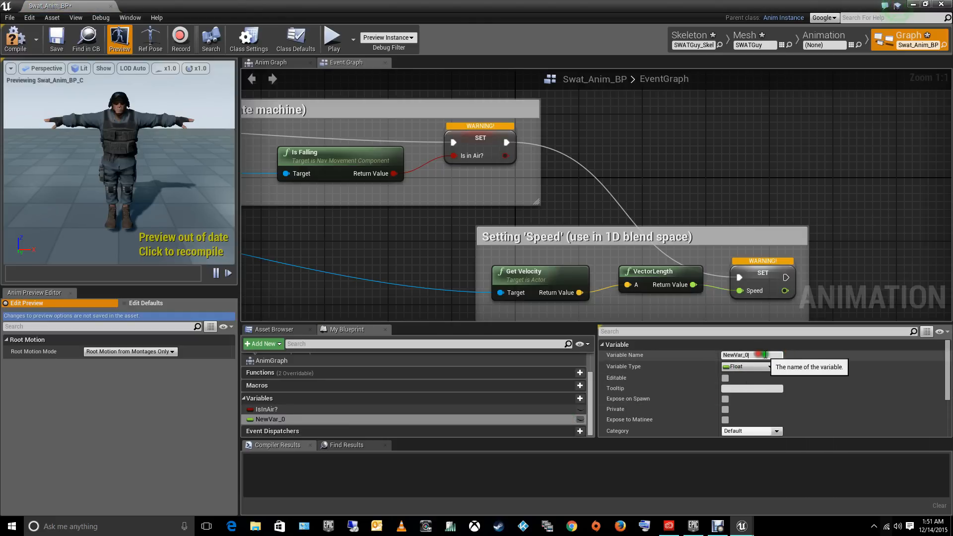
text(Speed)
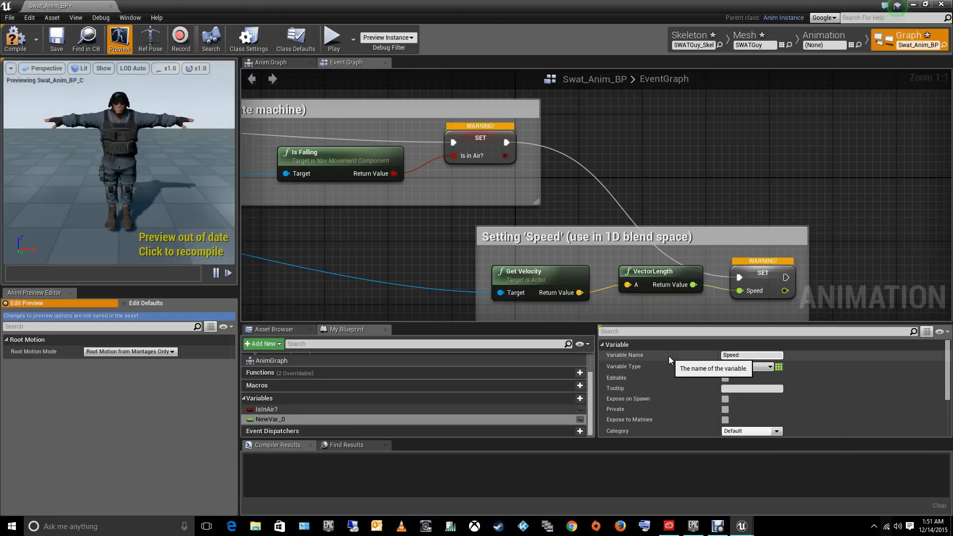
key(Return)
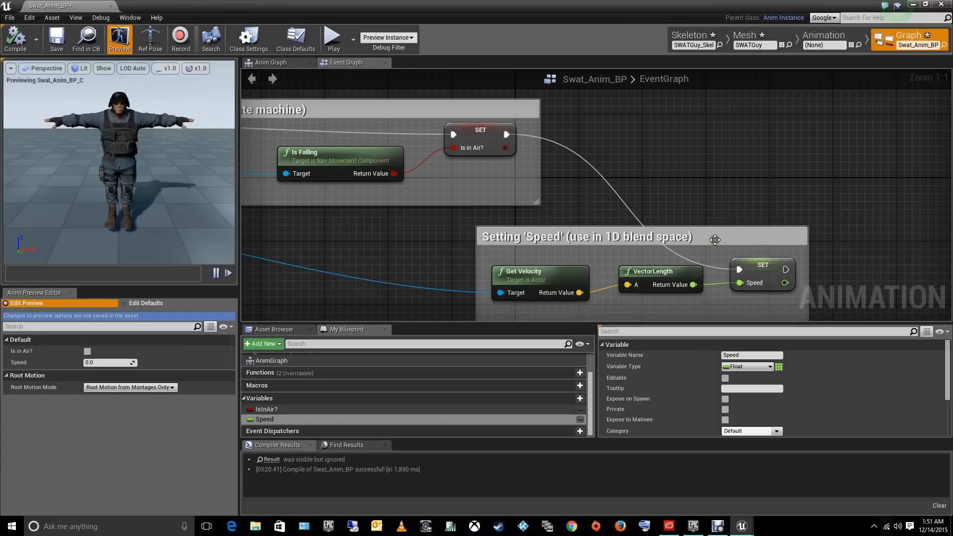
- Check the SET nodes for Speed and Is in Air? and look over the whole event graph
click(759, 278)
click(477, 138)
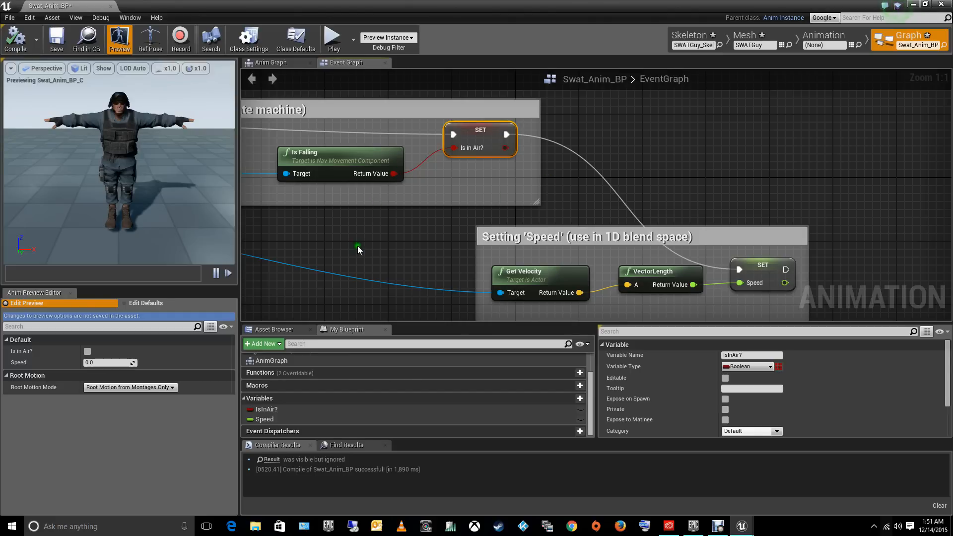
click(374, 244)
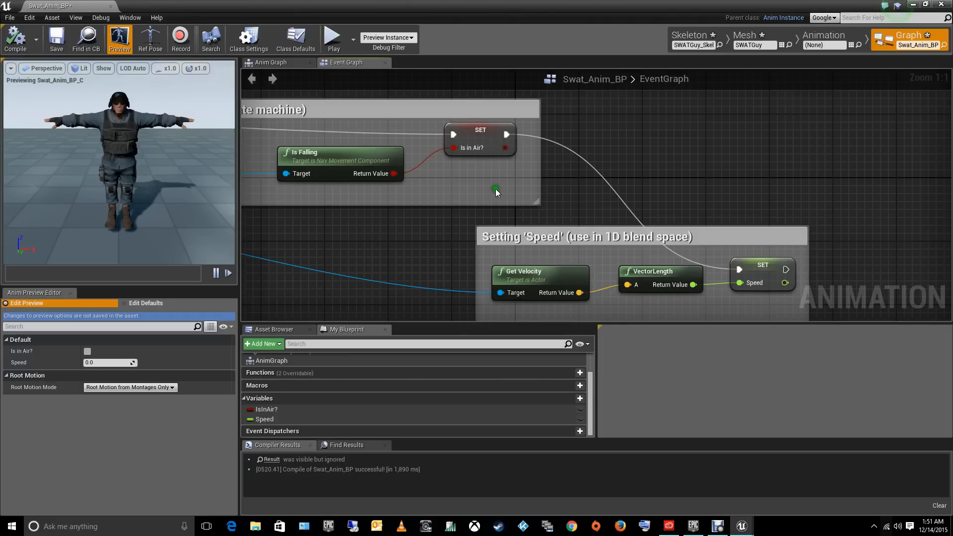
scroll(494, 188, down, 5)
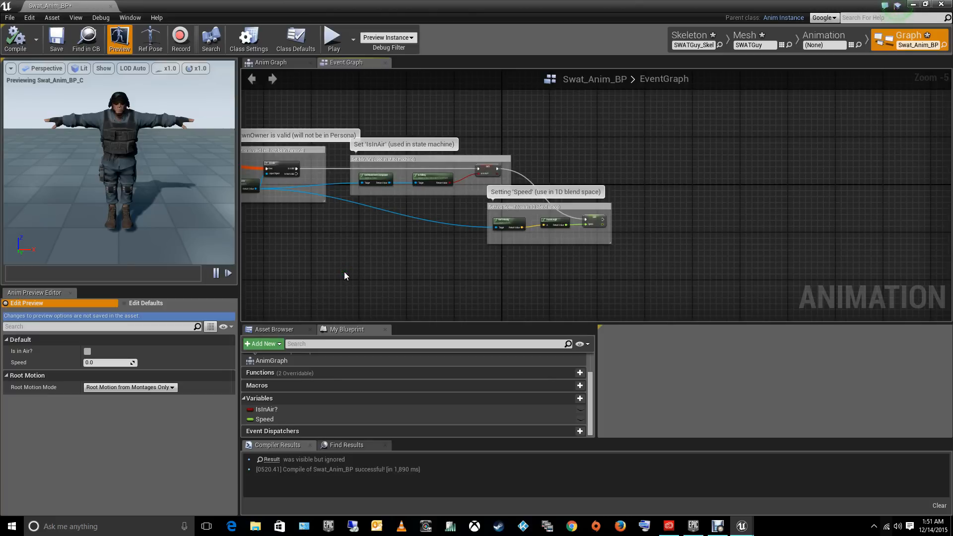
right_drag(346, 276, 502, 272)
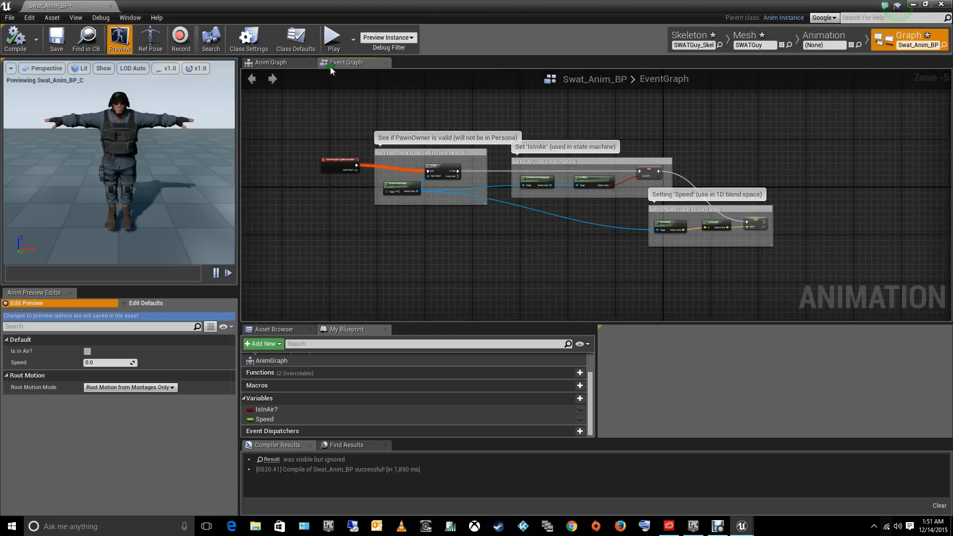
- Add a new state machine to the AnimGraph, with the Final Animation Pose node moved closer to it
click(278, 63)
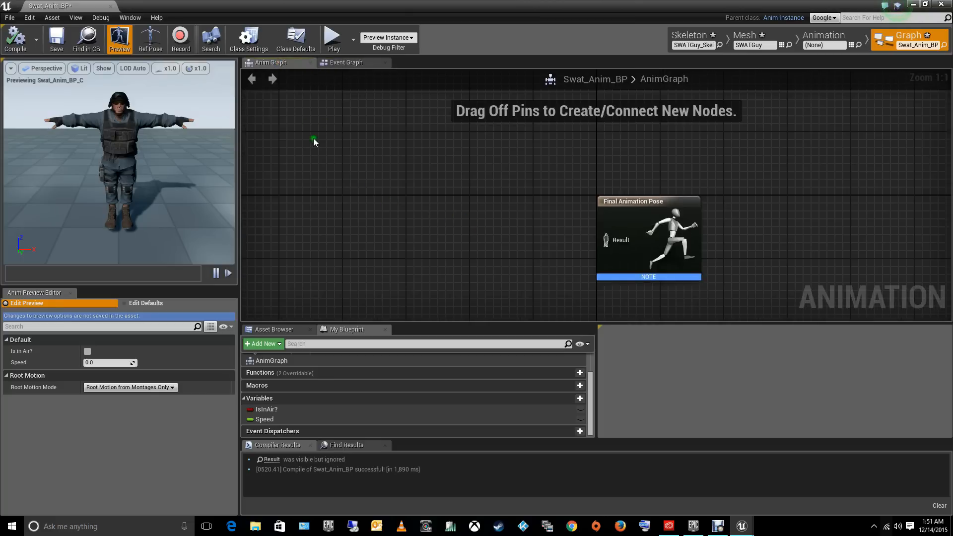
right_drag(473, 215, 474, 185)
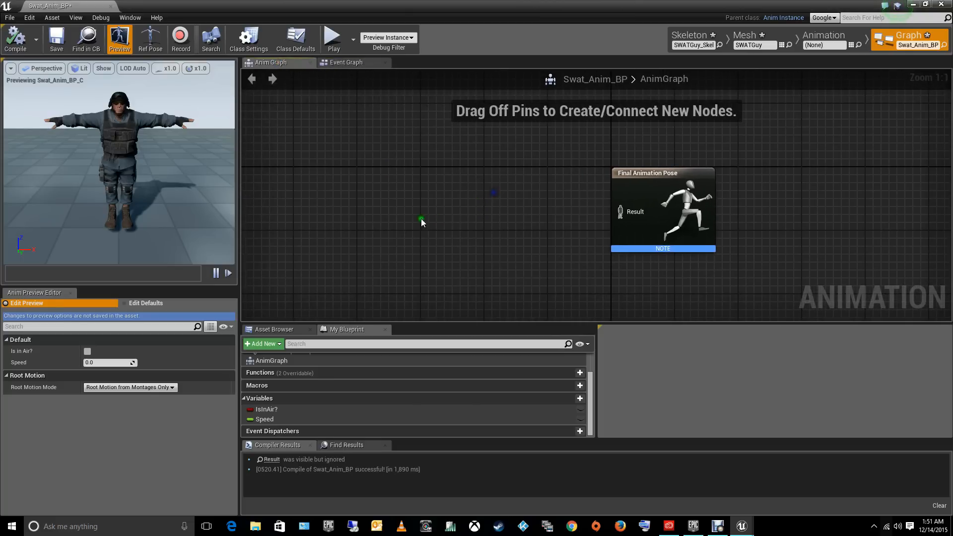
drag(645, 178, 550, 179)
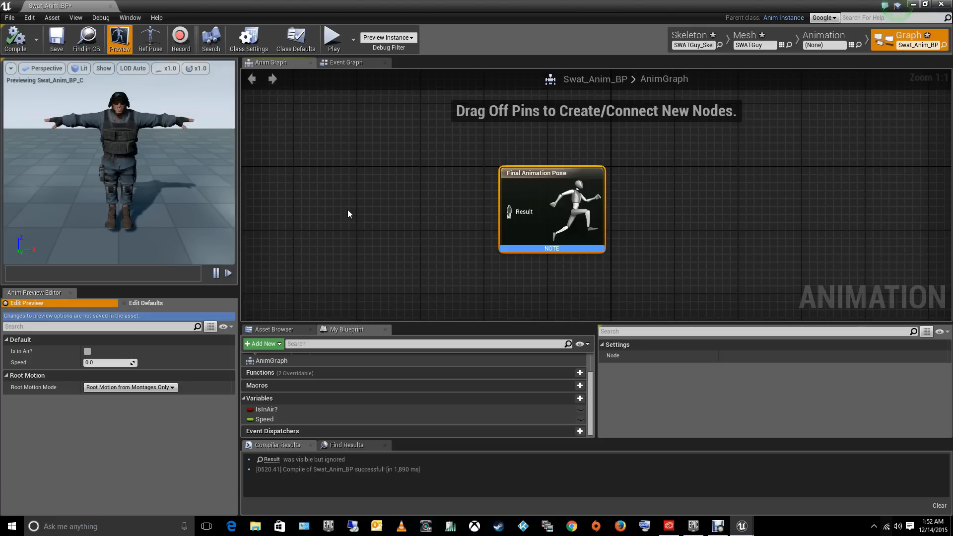
right_click(316, 190)
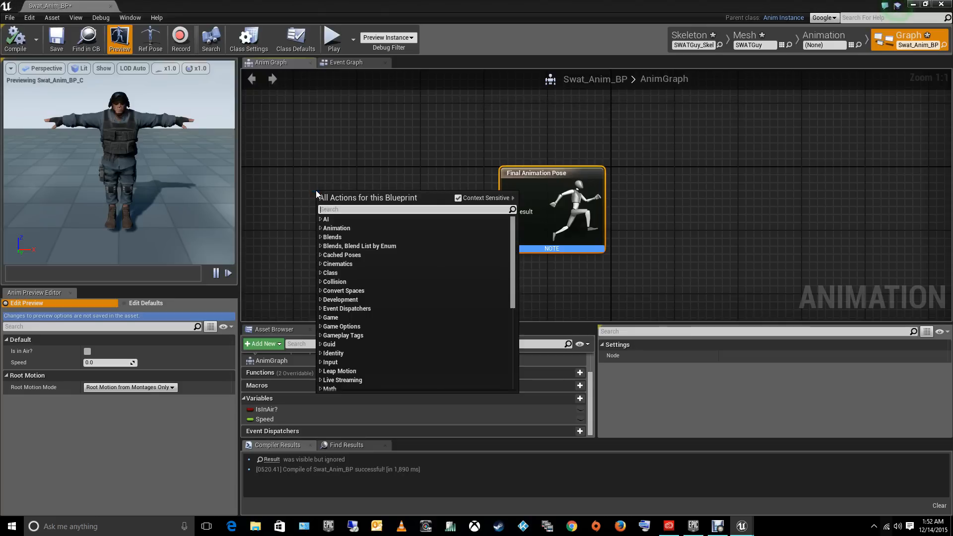
text(add state)
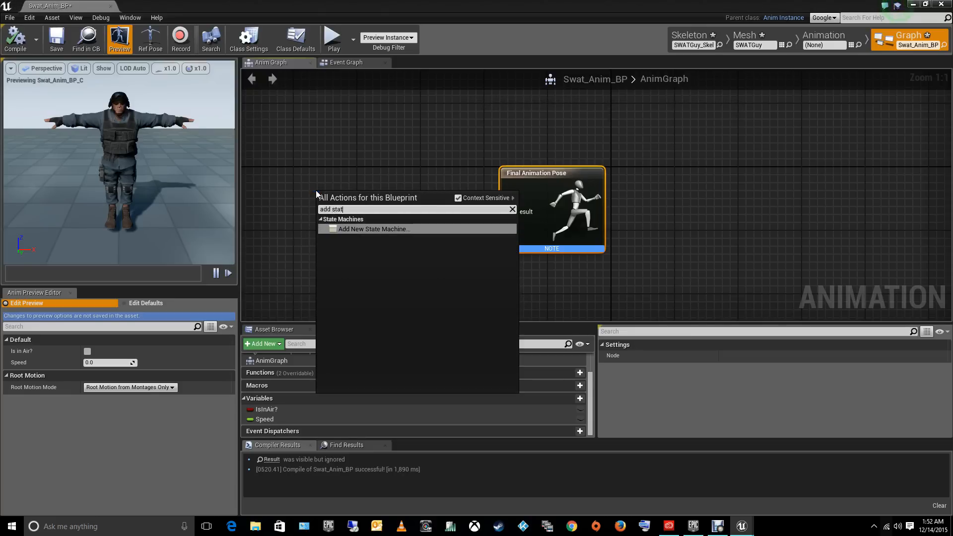
key(Return)
- Rename the new state machine Swat_State_1 and connect its output pose to the Result input of Final Animation Pose
double_click(325, 202)
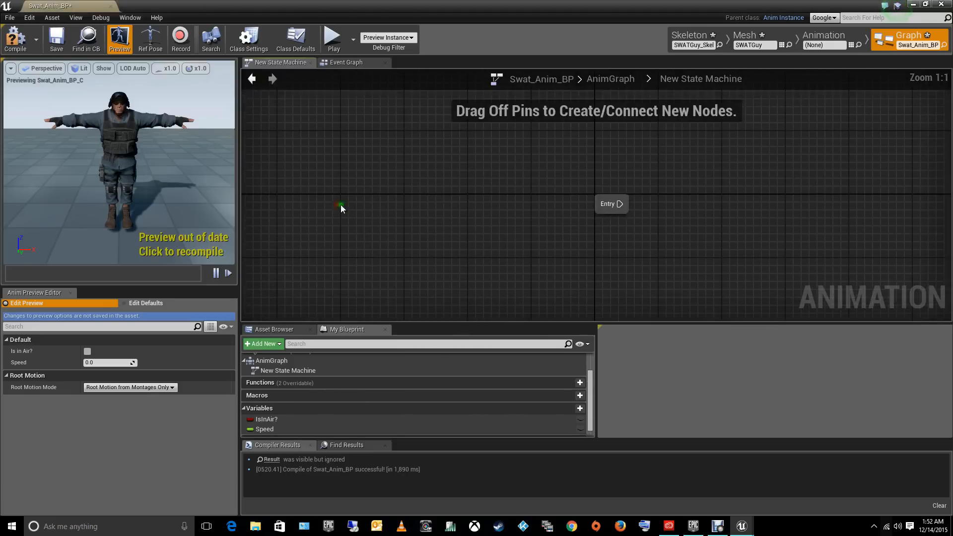
click(252, 78)
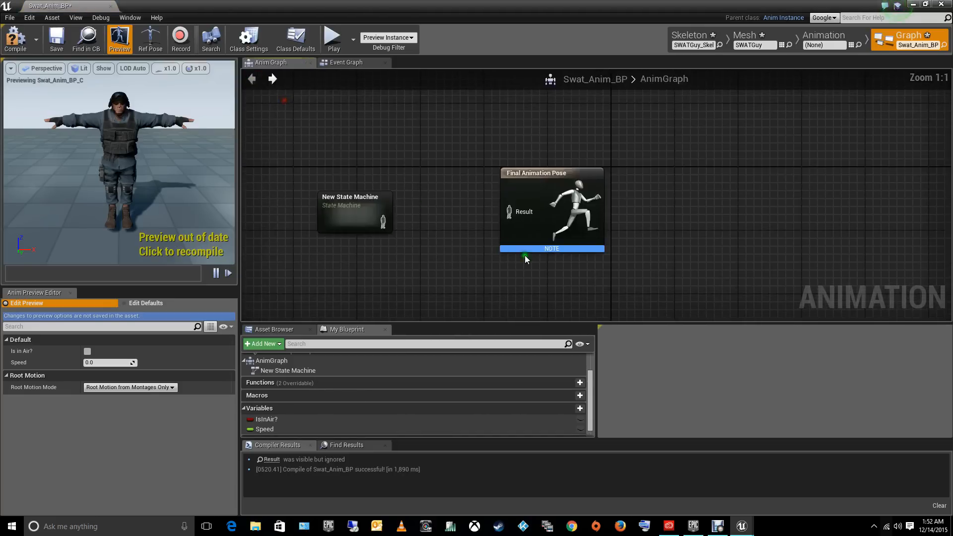
click(353, 200)
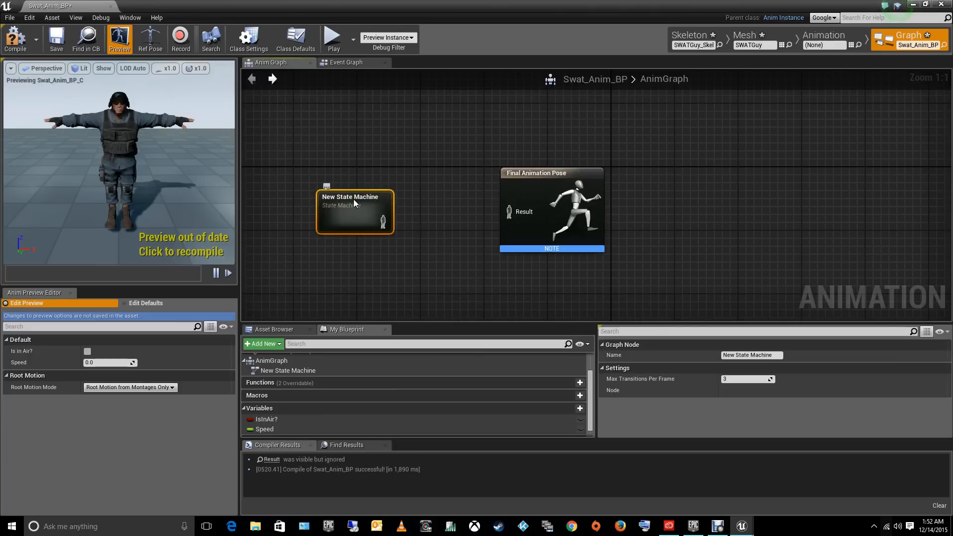
click(354, 199)
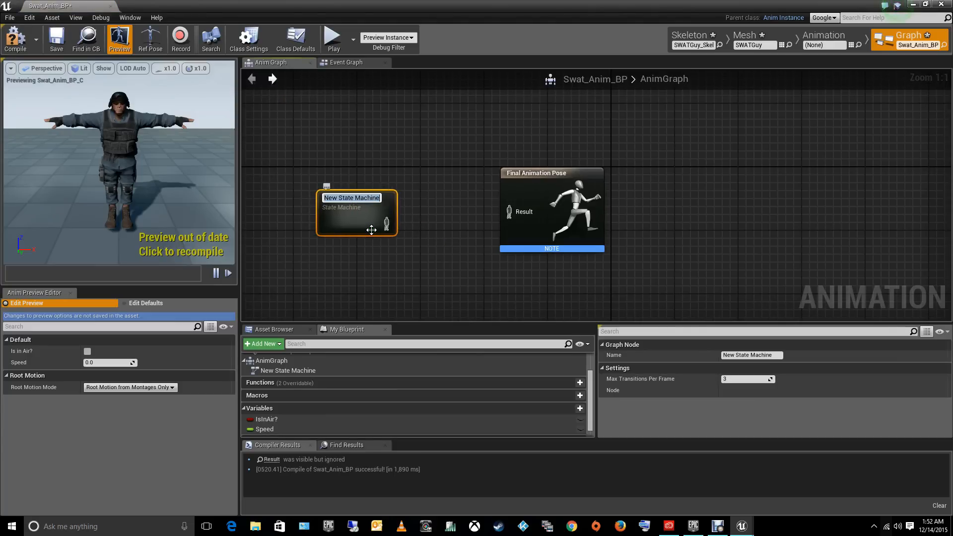
text(Swat_)
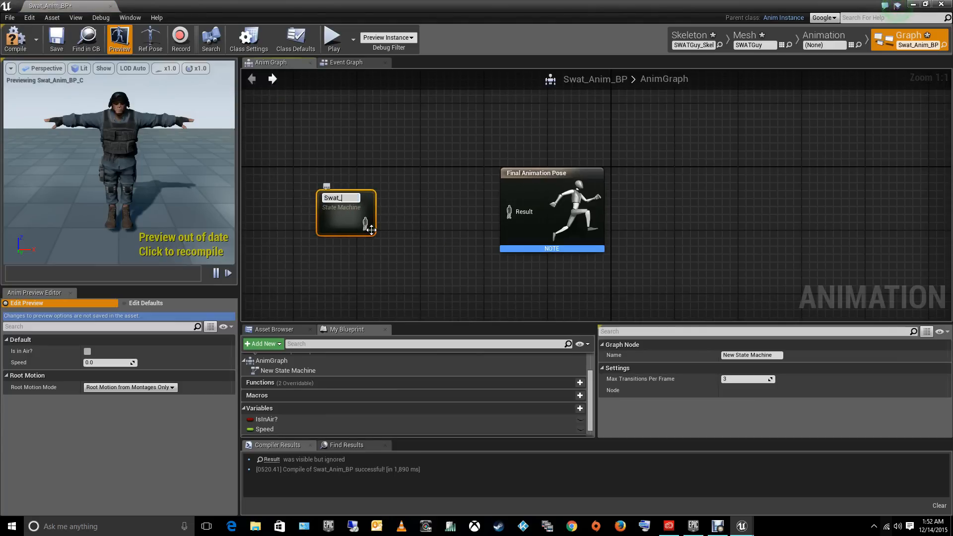
text(State_1)
key(Return)
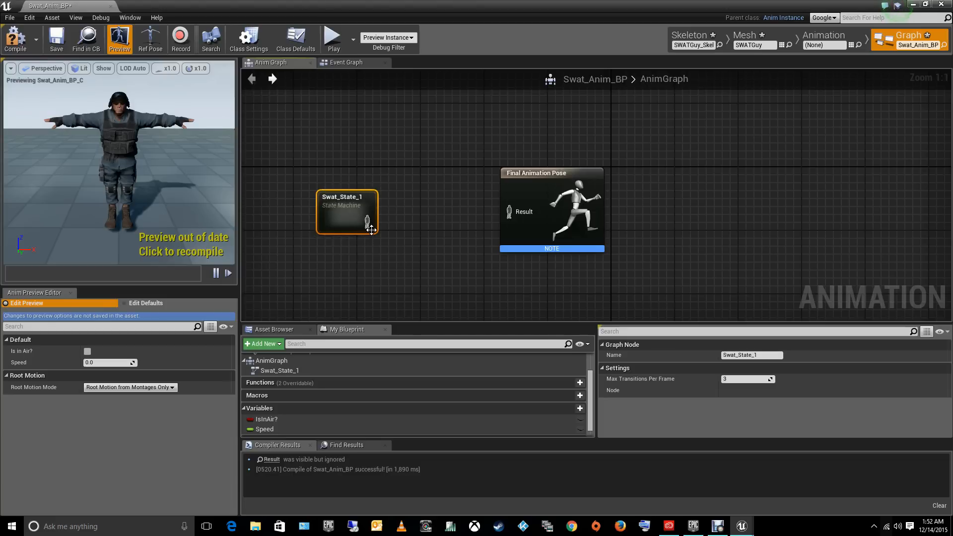
drag(367, 222, 509, 213)
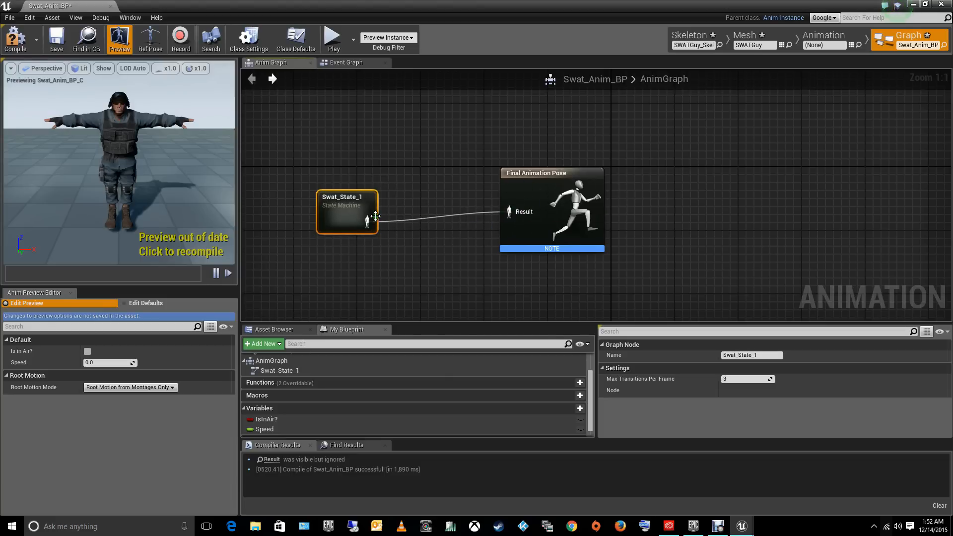
- Inside Swat_State_1, add a state named idle/walk connected from the Entry node
double_click(333, 210)
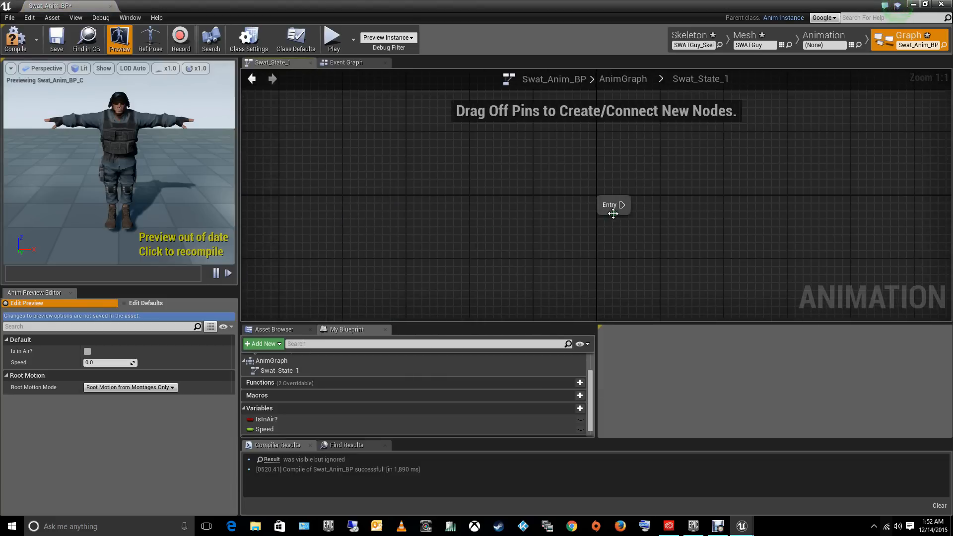
right_drag(736, 211, 465, 213)
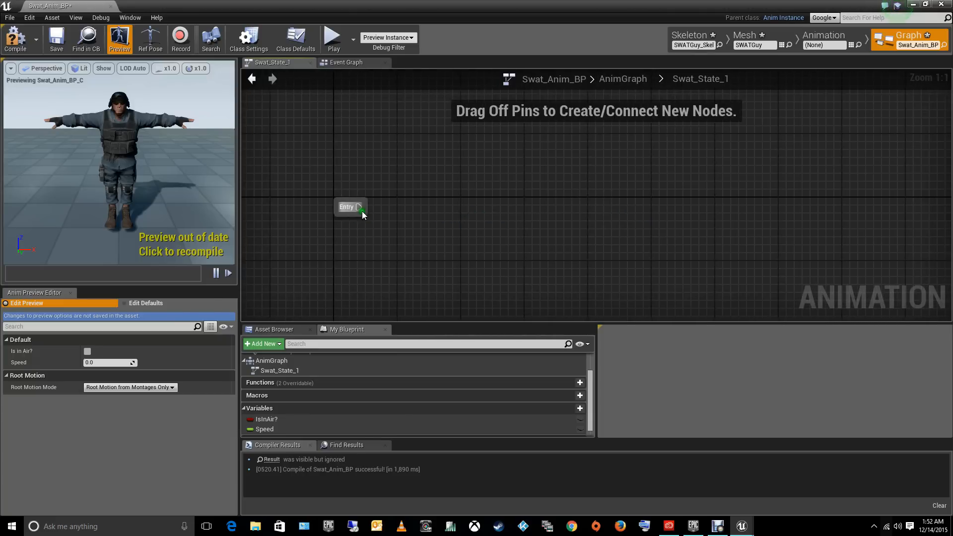
drag(358, 207, 451, 207)
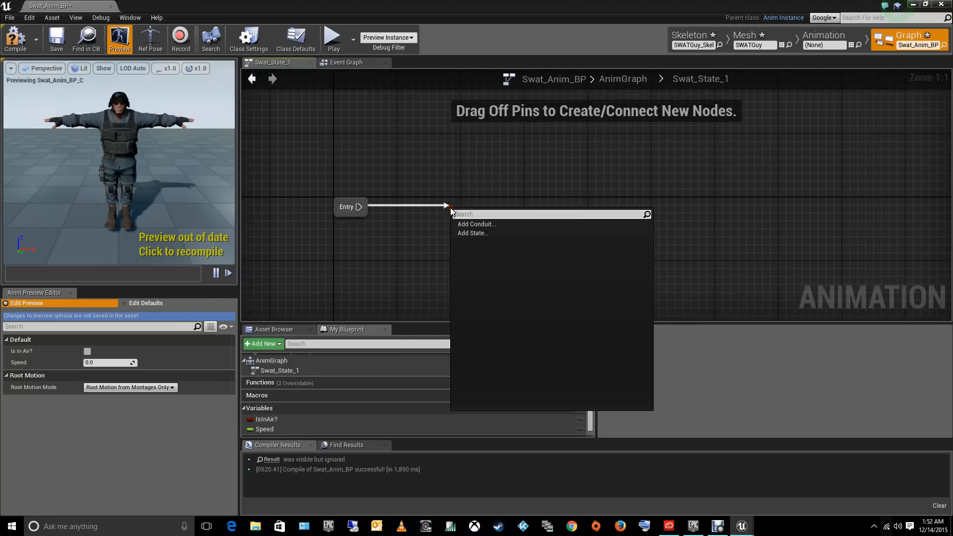
click(470, 233)
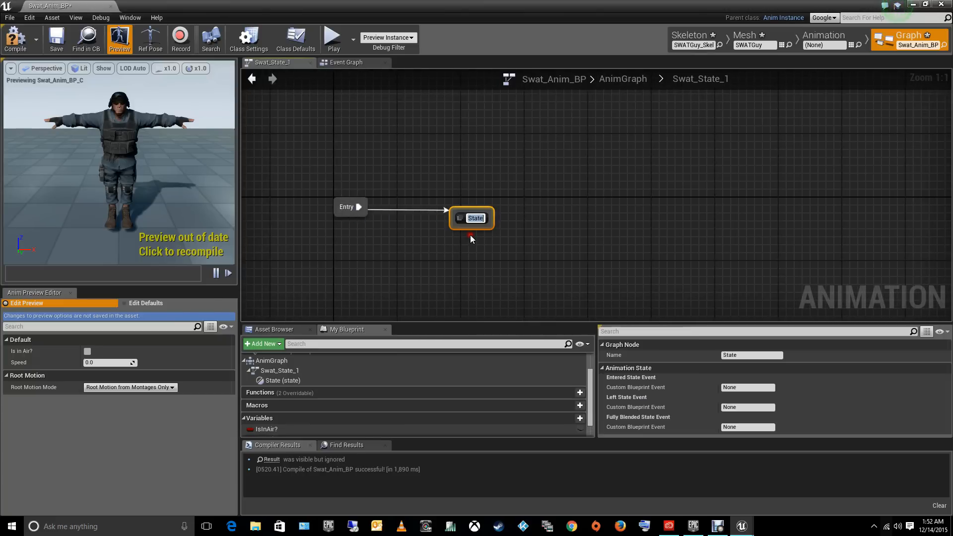
text(I)
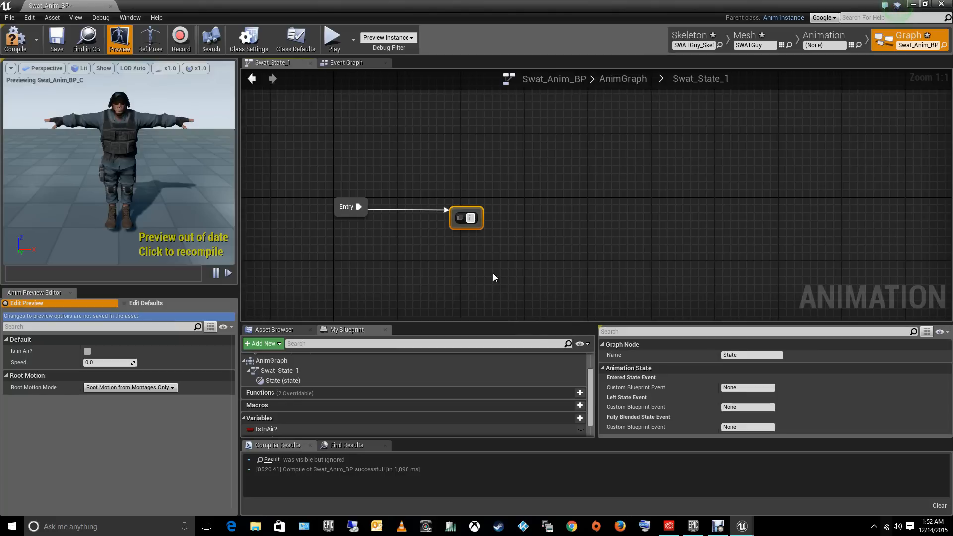
text(dle/walk)
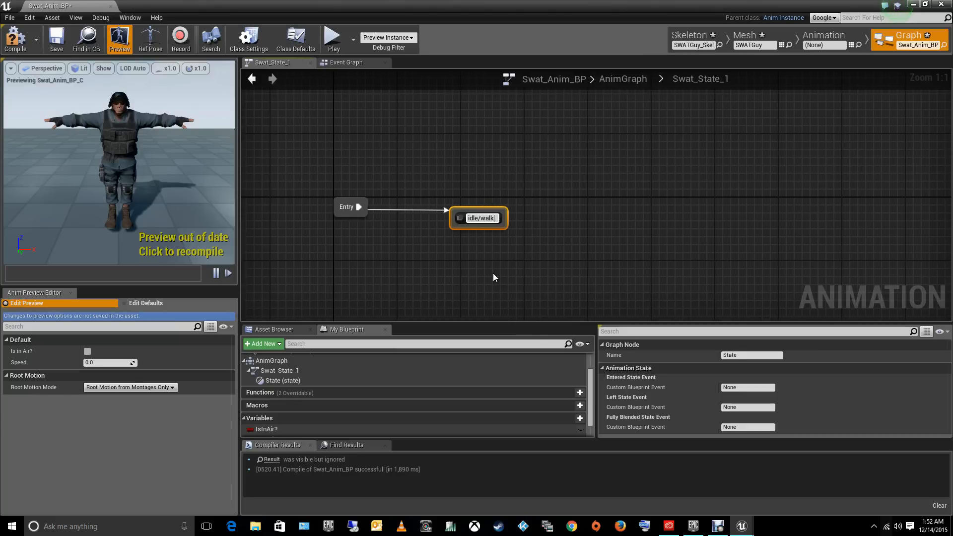
key(Return)
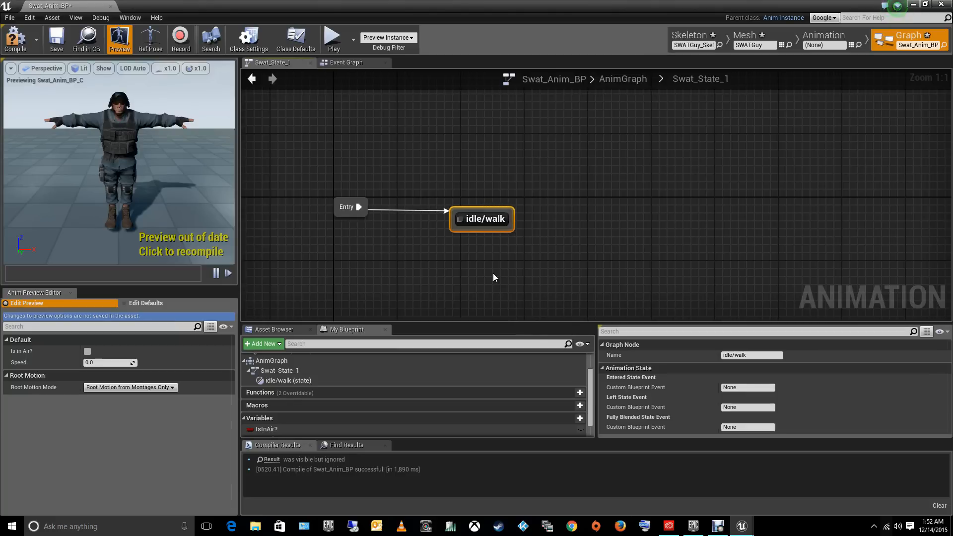
- Inside the idle/walk state, add a getter node for the Speed variable, with the Final Animation Pose node moved slightly upward
double_click(489, 224)
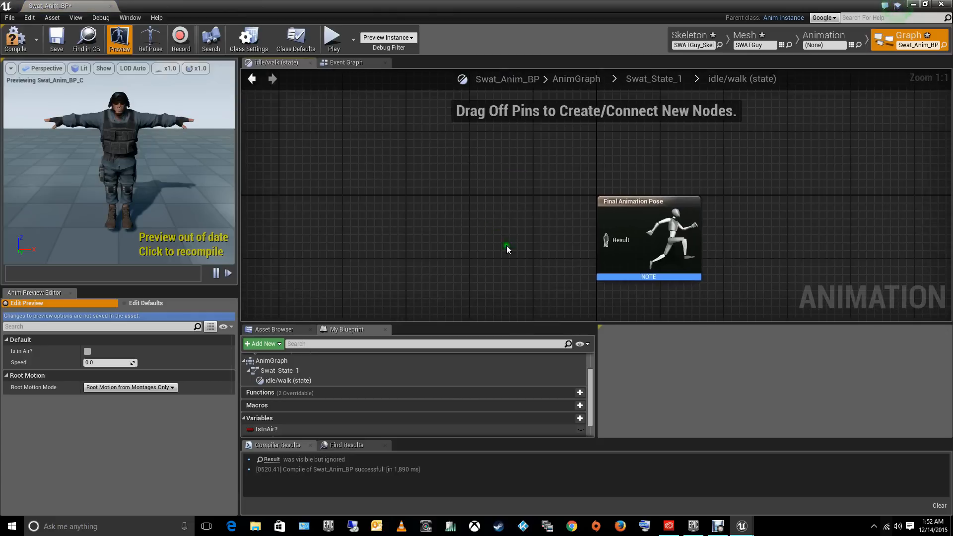
drag(624, 201, 624, 177)
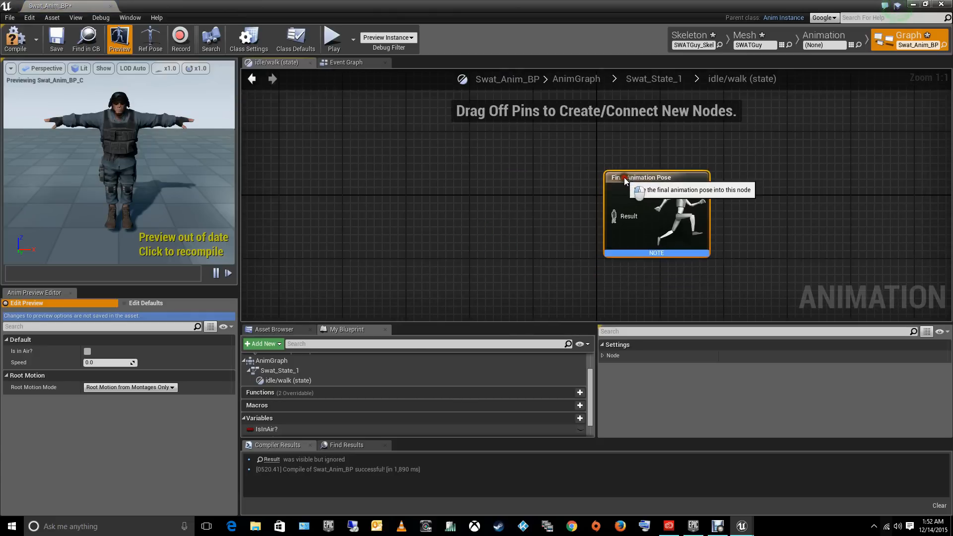
right_drag(511, 220, 537, 228)
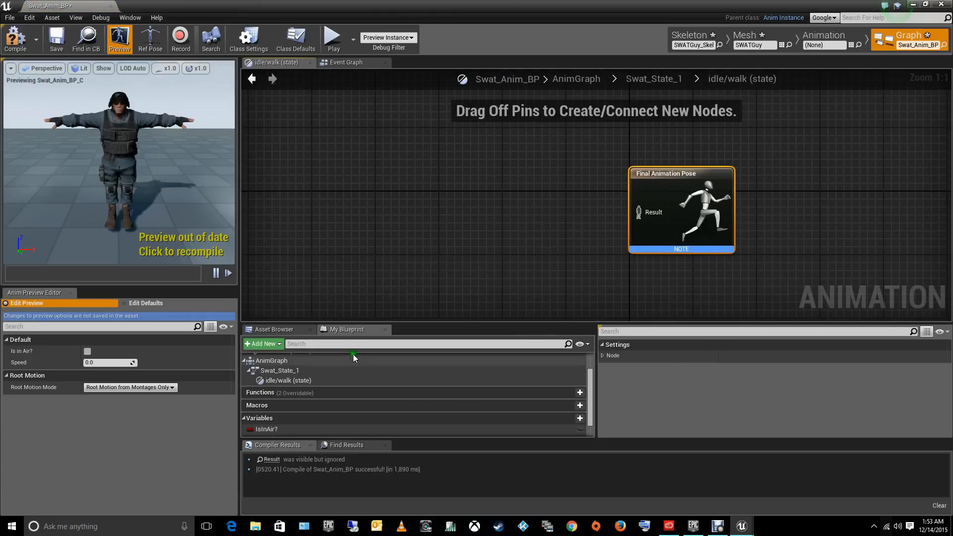
drag(589, 382, 589, 398)
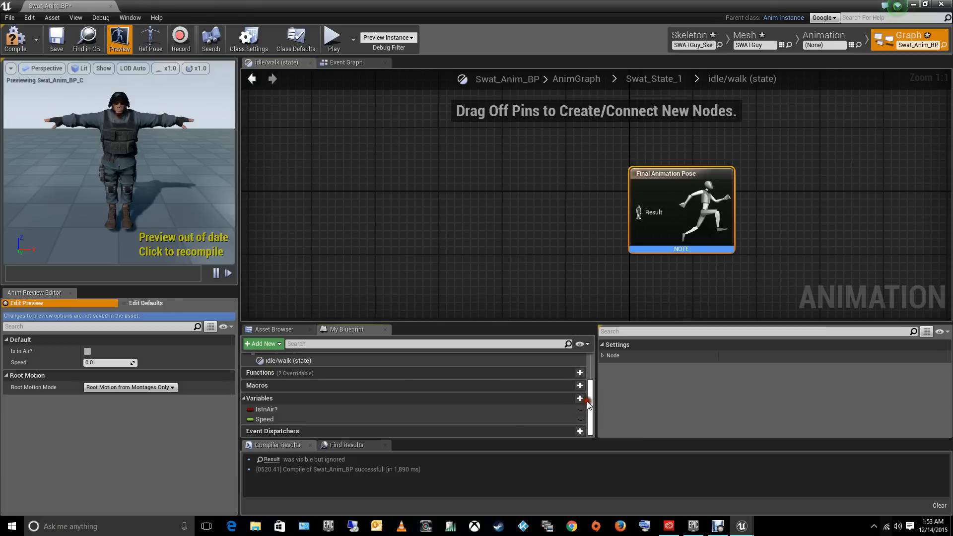
click(263, 419)
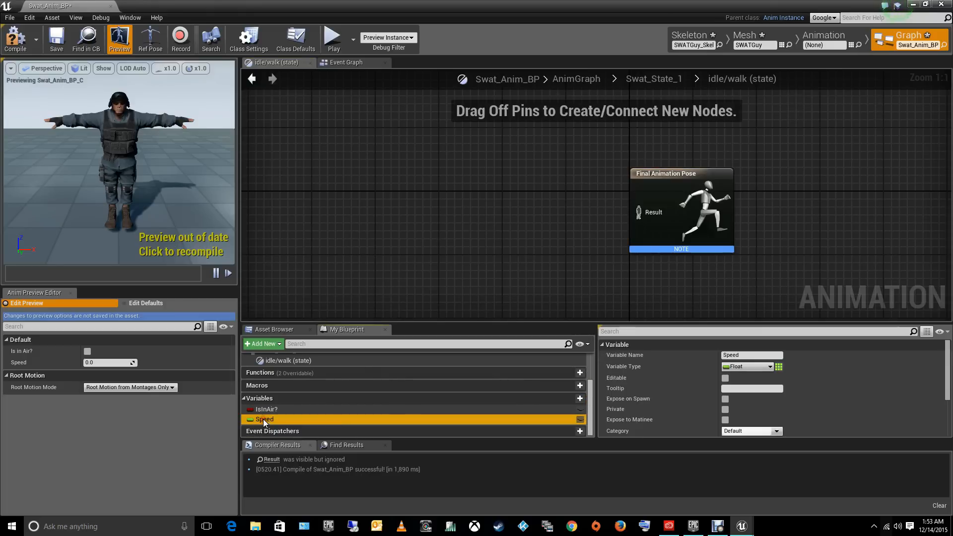
right_click(357, 151)
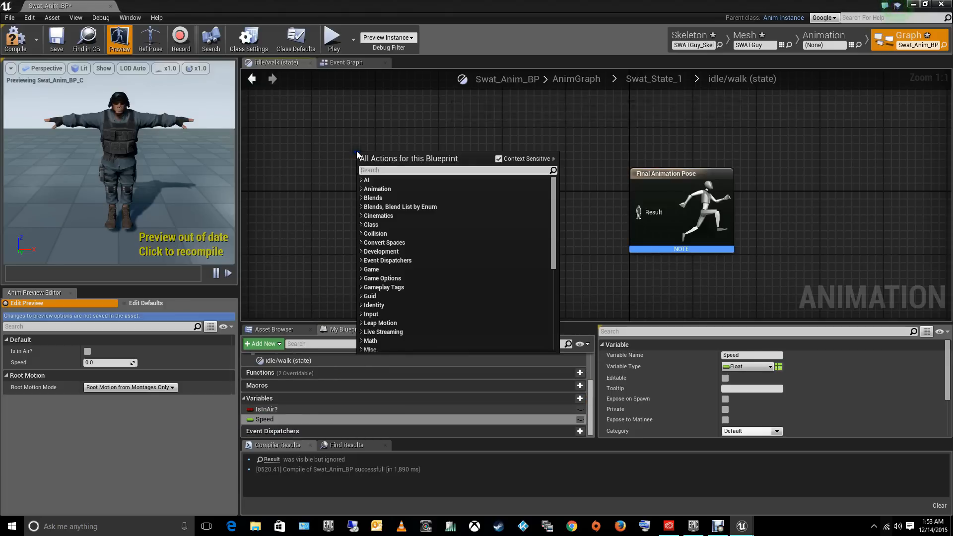
text(get)
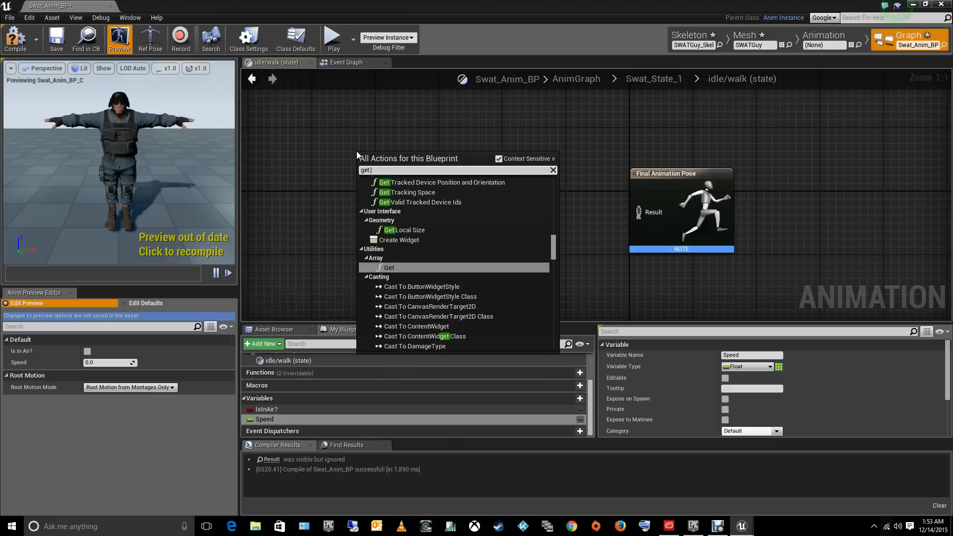
text( sp)
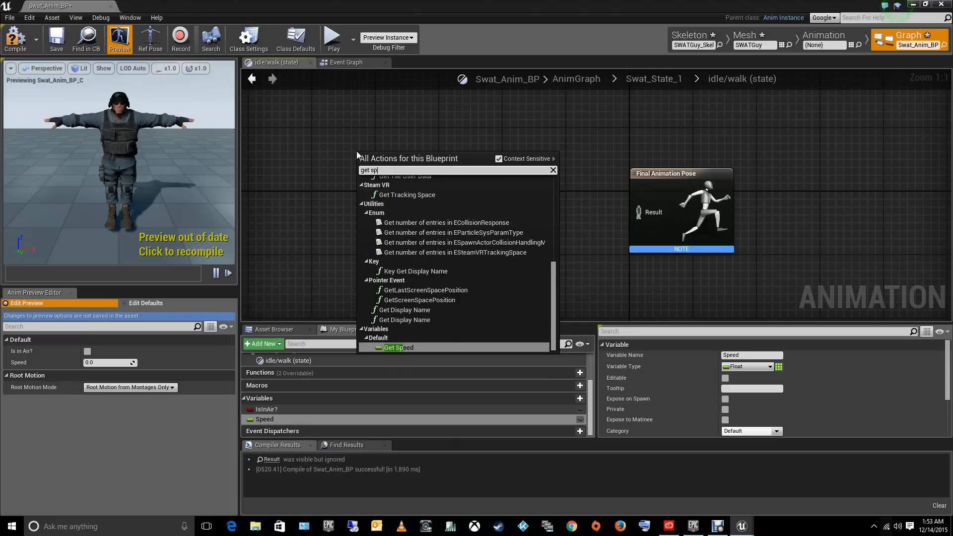
text(eed)
key(Return)
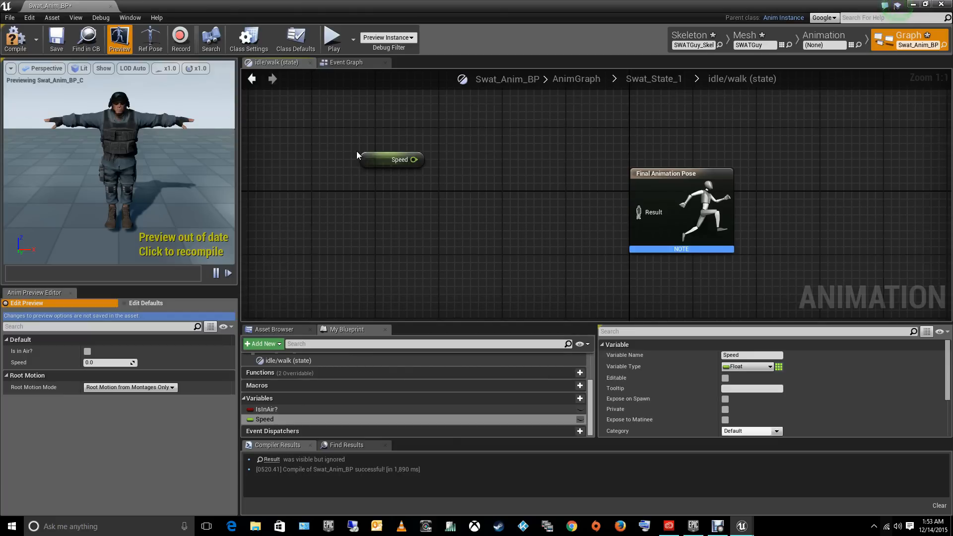
- Place the Swat_BlendP_1D blend space between the Speed getter and the Final Animation Pose node
mouse_move(571, 375)
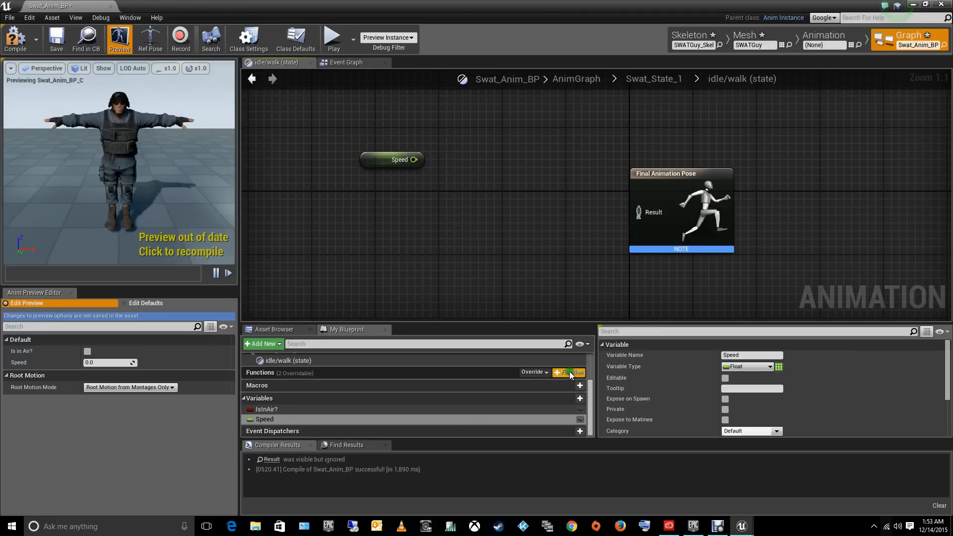
click(274, 329)
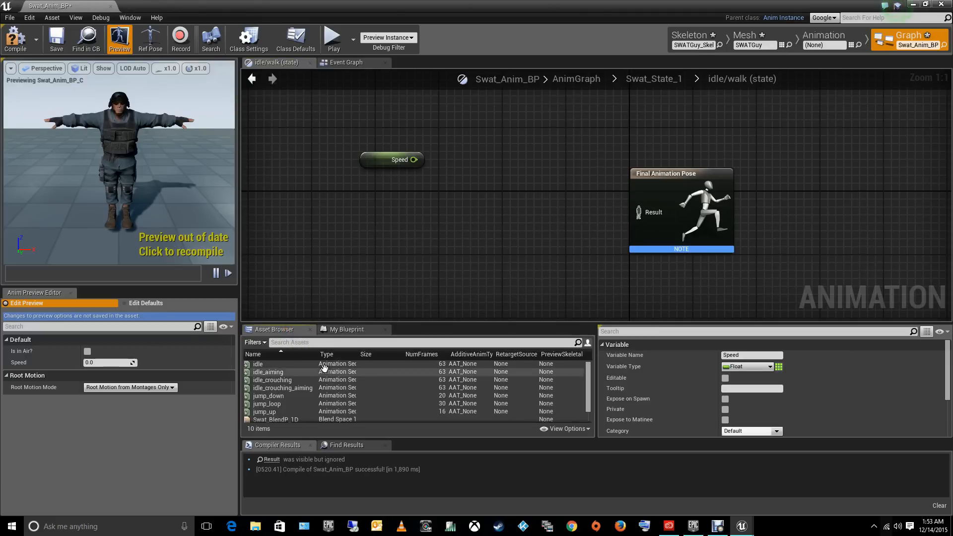
scroll(298, 390, down, 2)
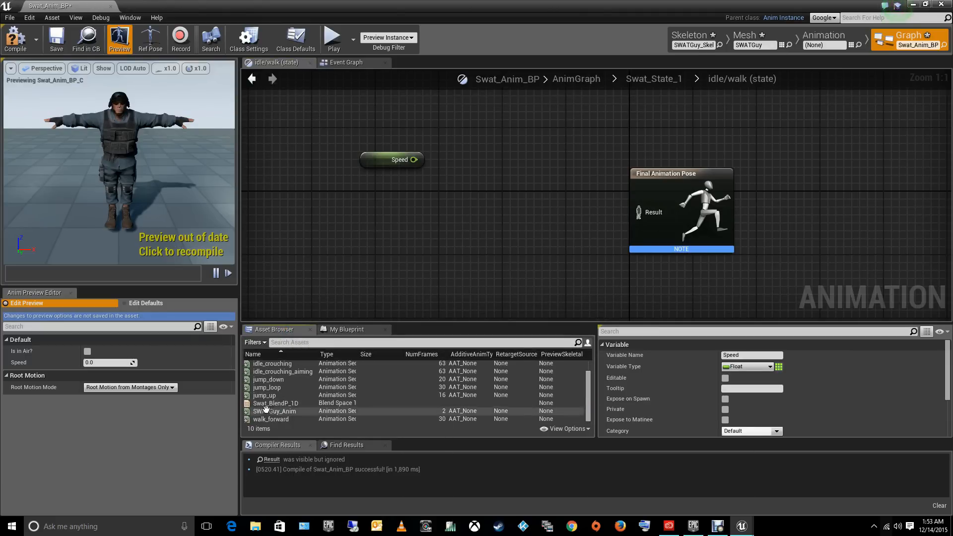
mouse_move(268, 410)
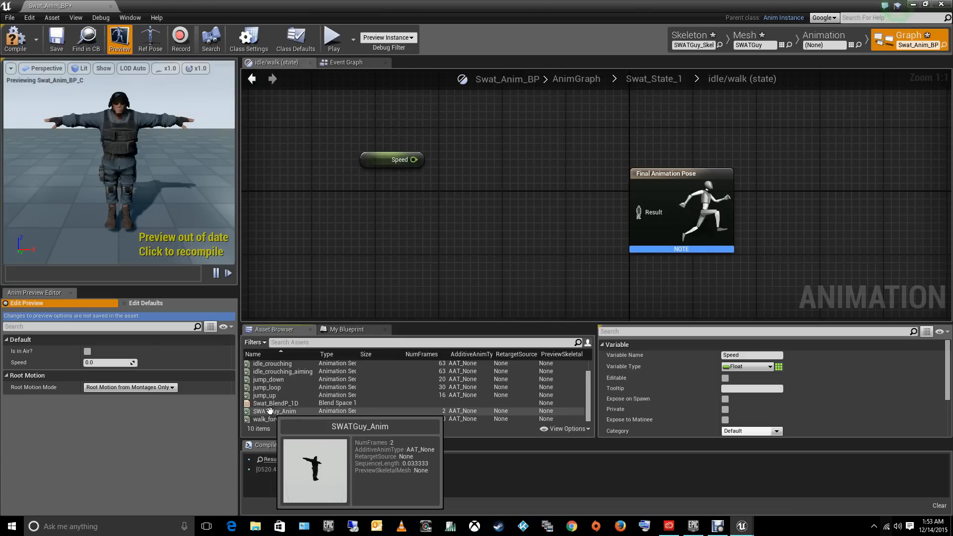
drag(276, 403, 481, 195)
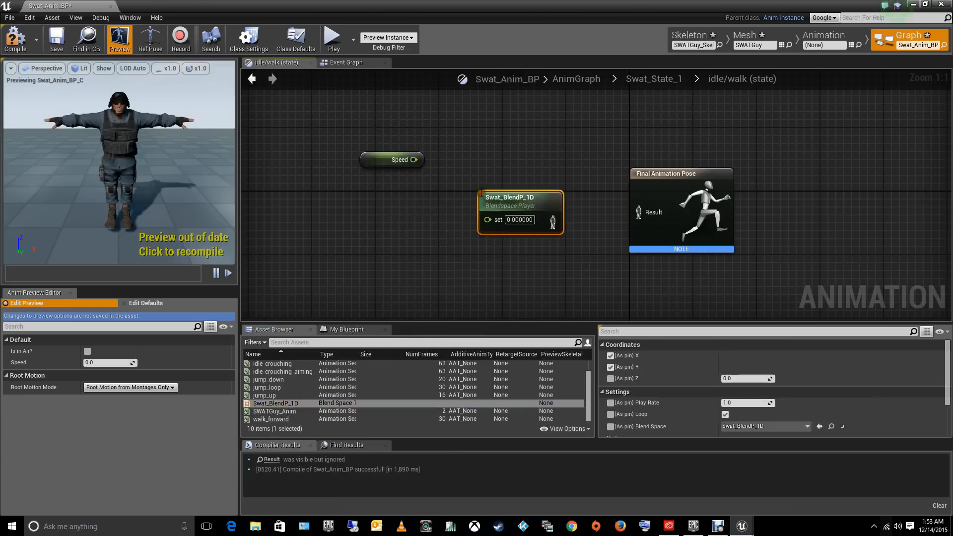
- Wire Speed into the set input of Swat_BlendP_1D and its pose into Result, and compile and close the animation blueprint
click(414, 159)
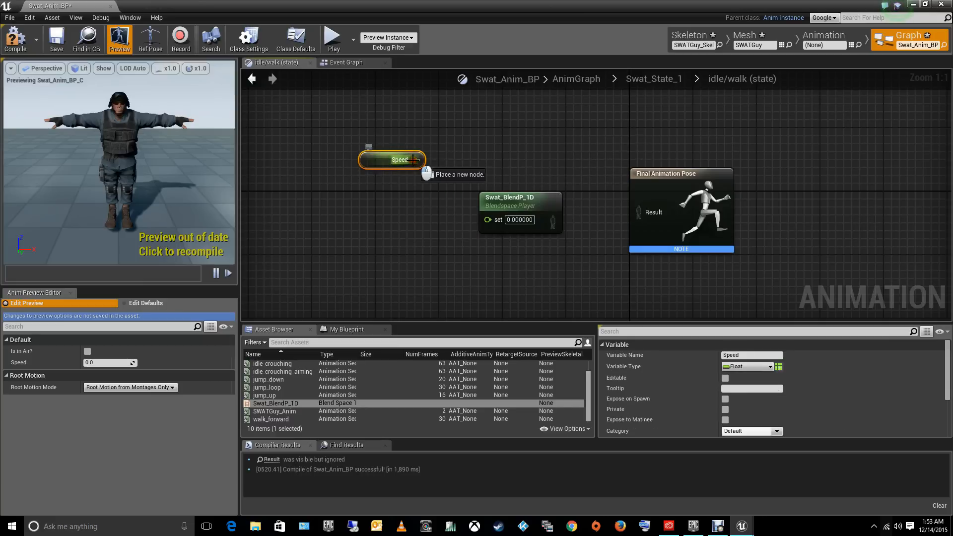
drag(414, 160, 489, 220)
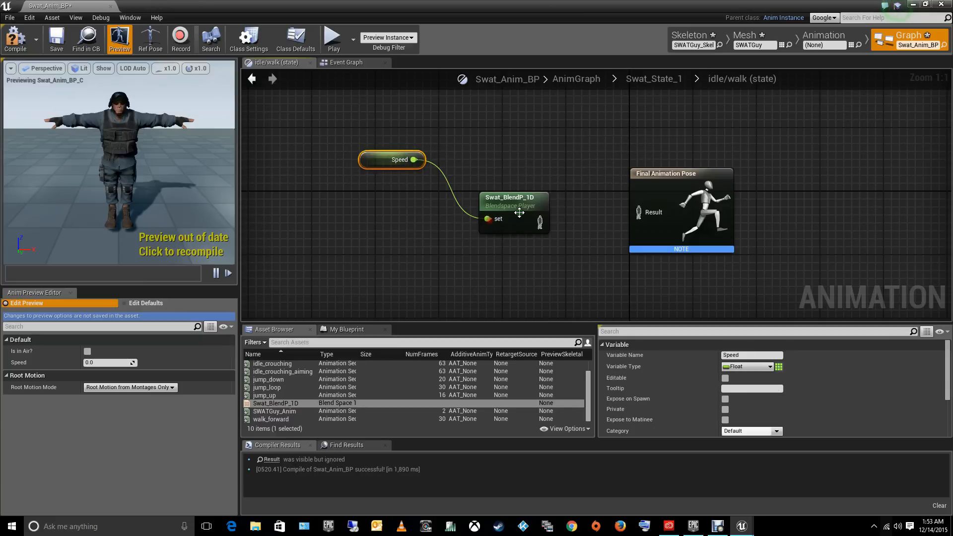
drag(540, 222, 640, 213)
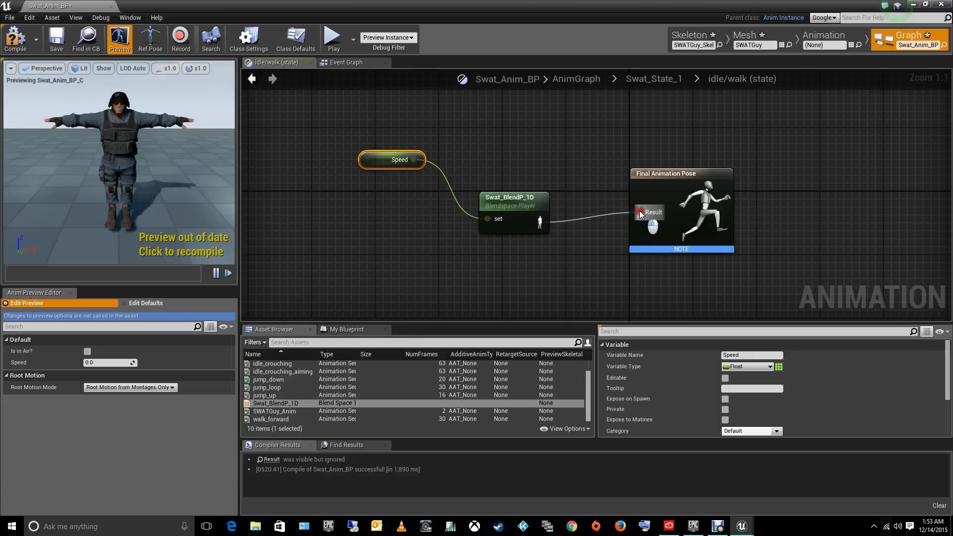
click(15, 45)
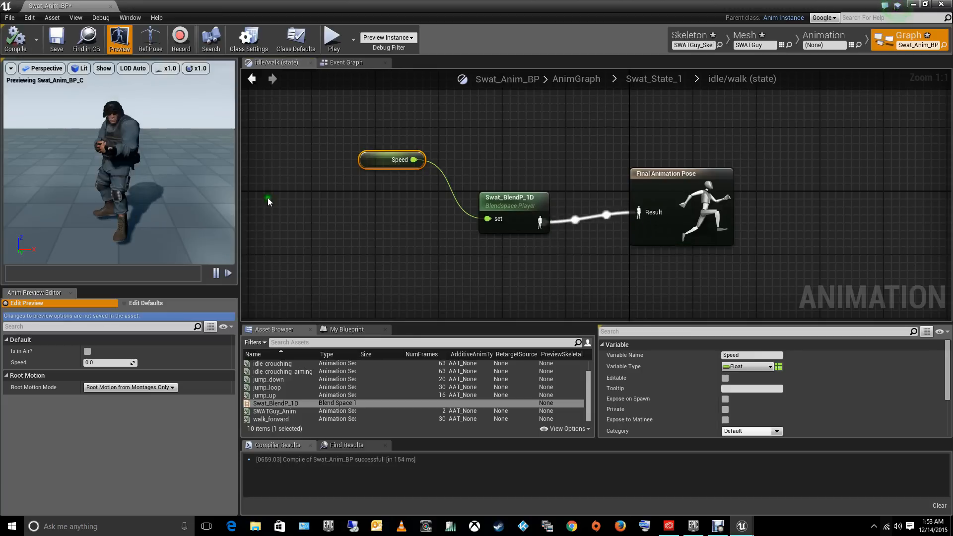
click(943, 5)
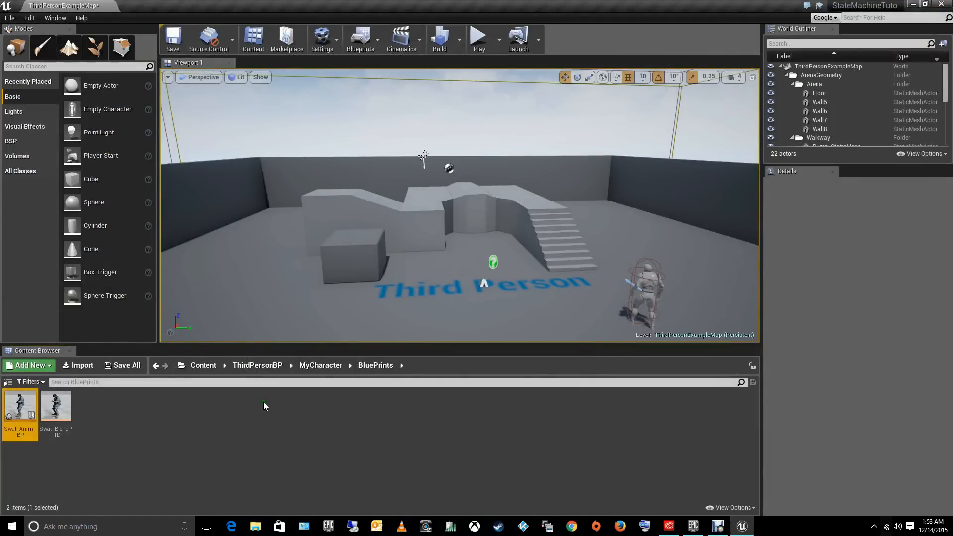
- Find the level character's ThirdPersonCharacter blueprint in the Content Browser and open it in its Viewport view
click(654, 279)
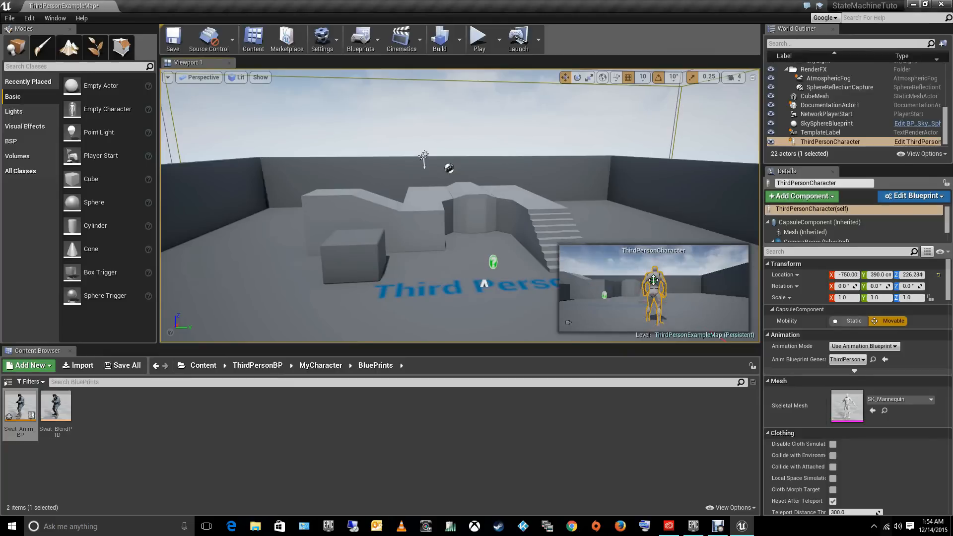
right_drag(626, 217, 639, 221)
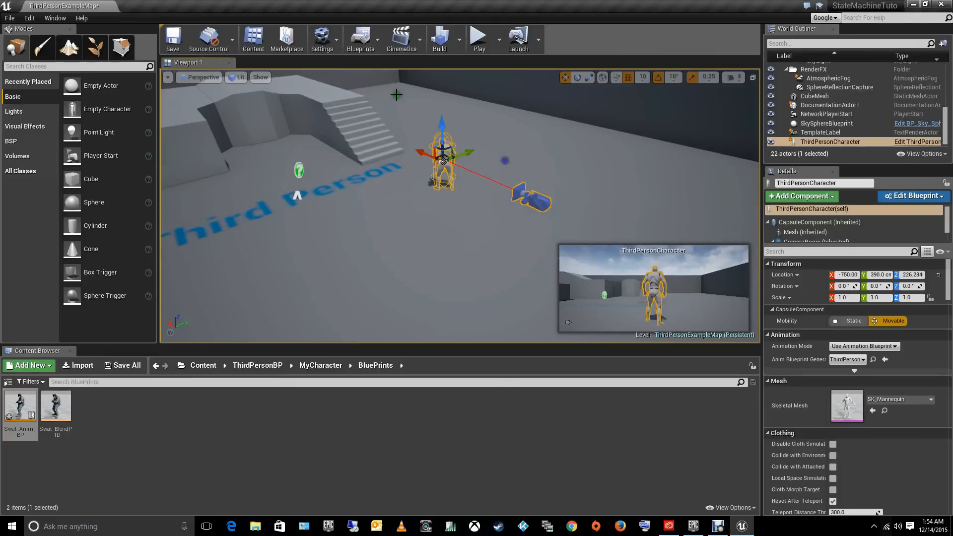
right_click(445, 158)
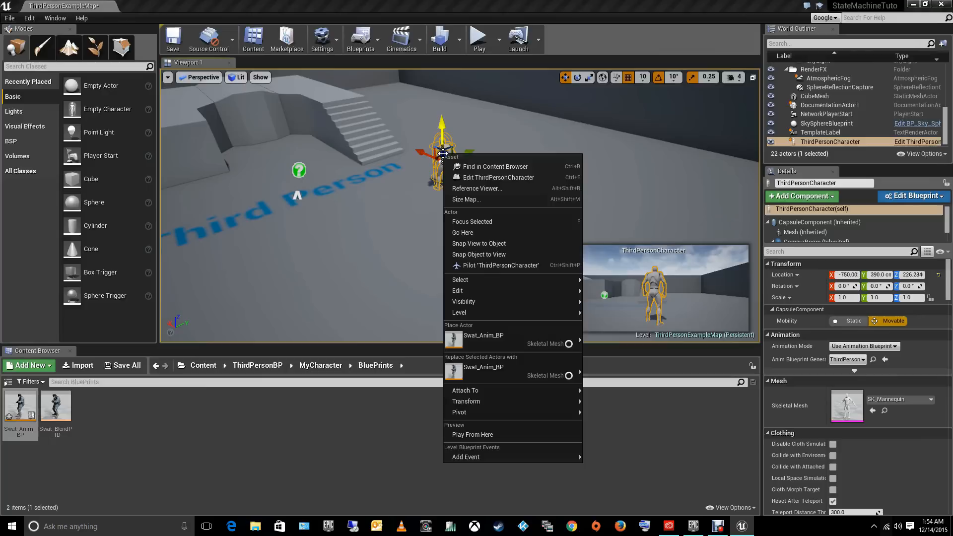
click(465, 171)
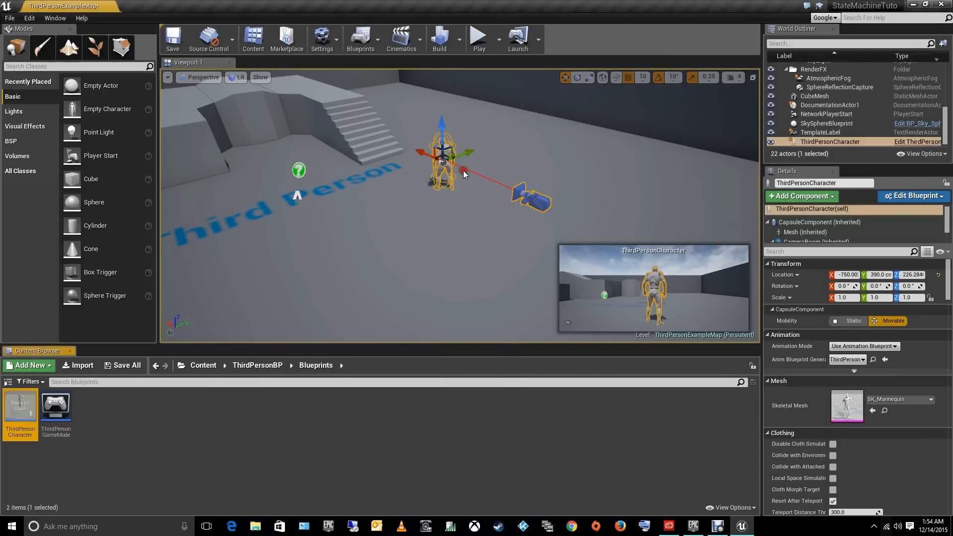
double_click(23, 405)
click(185, 63)
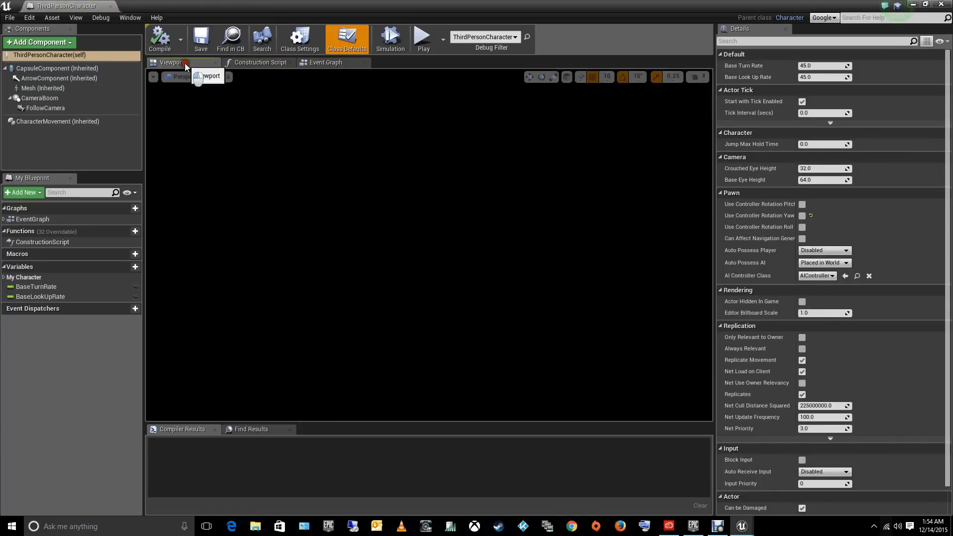
- Set the skeletal mesh of the character's Mesh component to SWATGuy
click(428, 215)
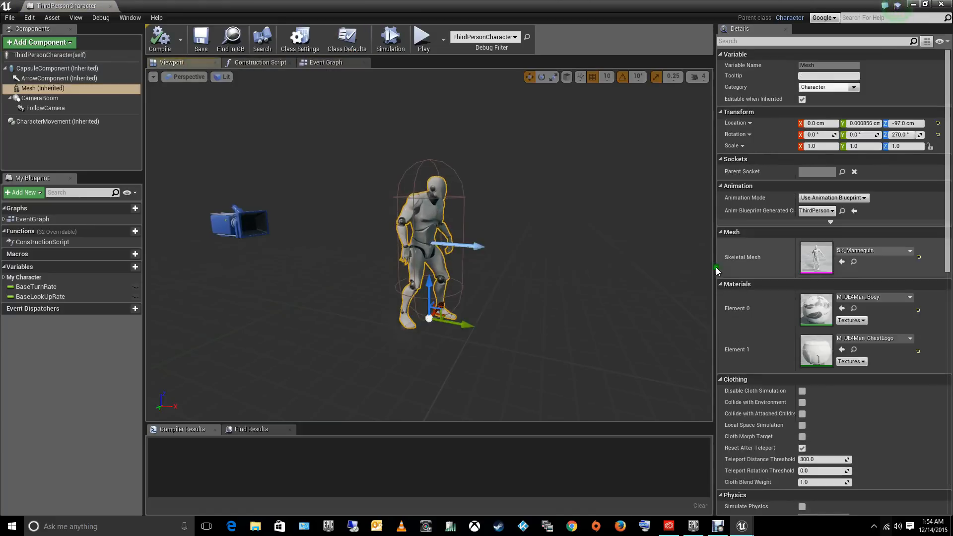
click(853, 252)
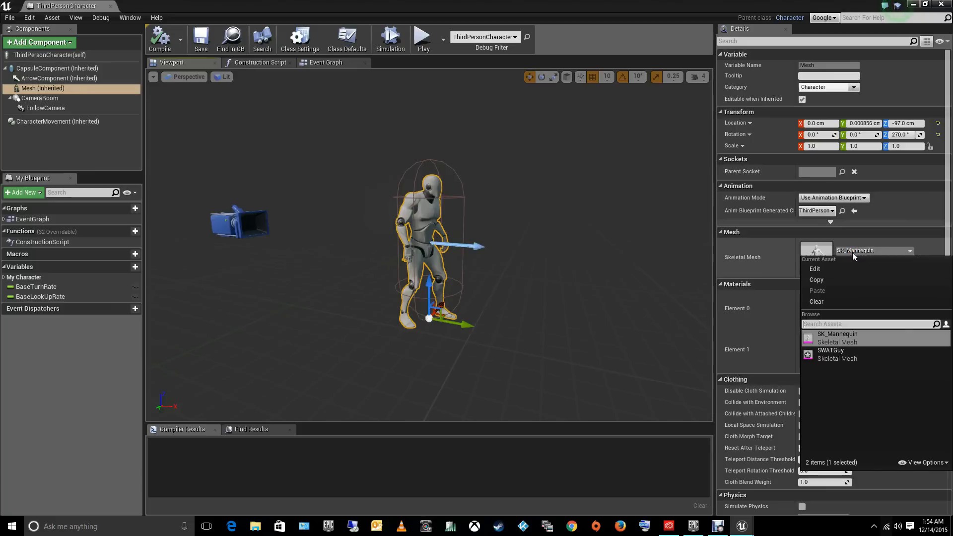
click(839, 357)
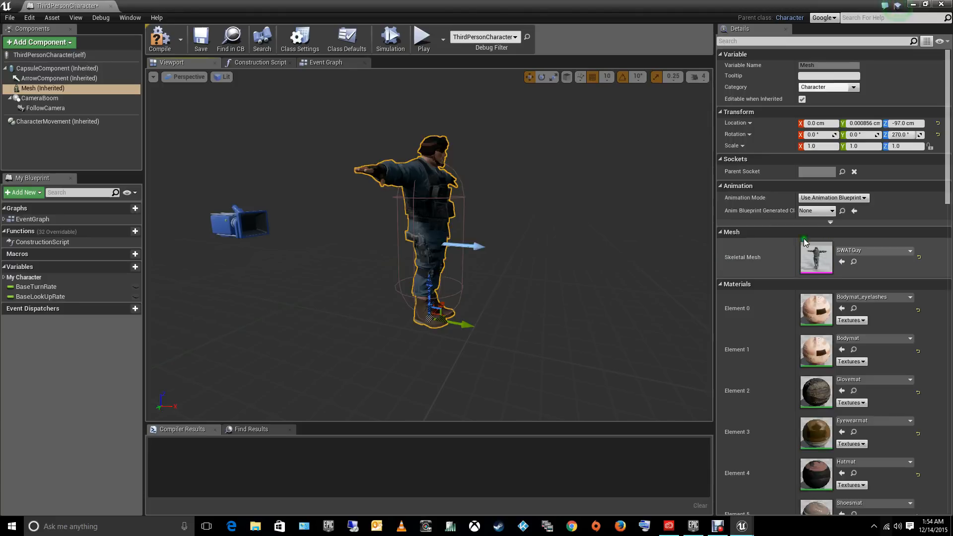
- Assign Swat_Anim_BP as the Mesh component's animation blueprint class, and compile and close the character blueprint
click(815, 213)
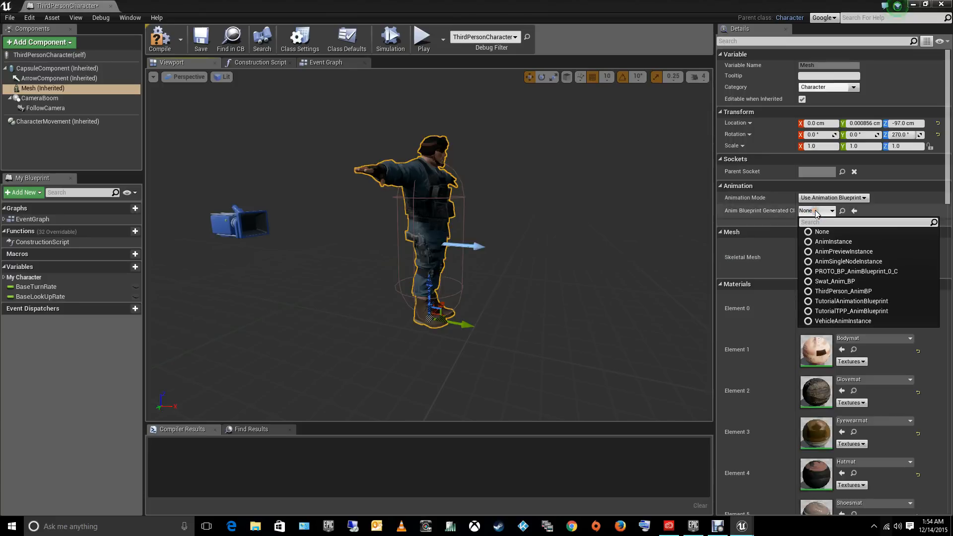
click(835, 281)
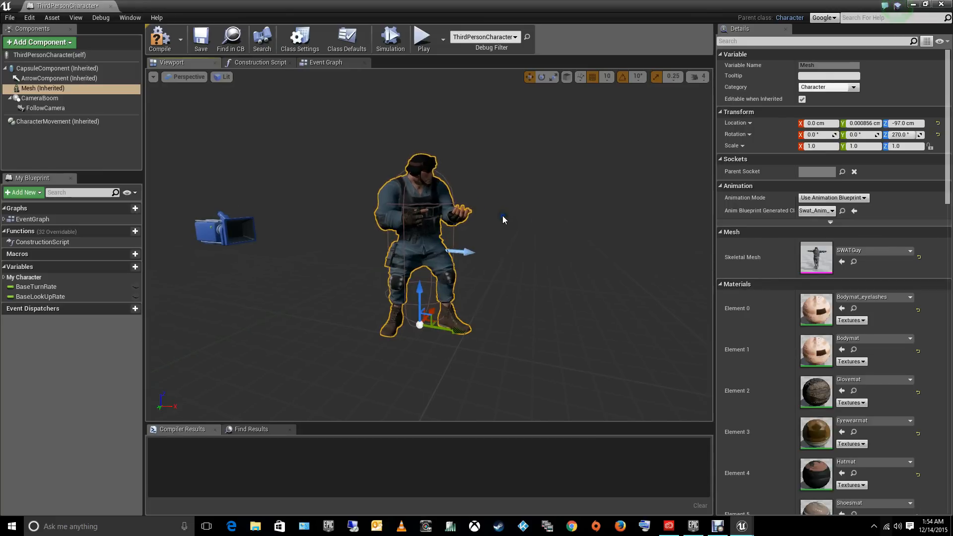
click(164, 45)
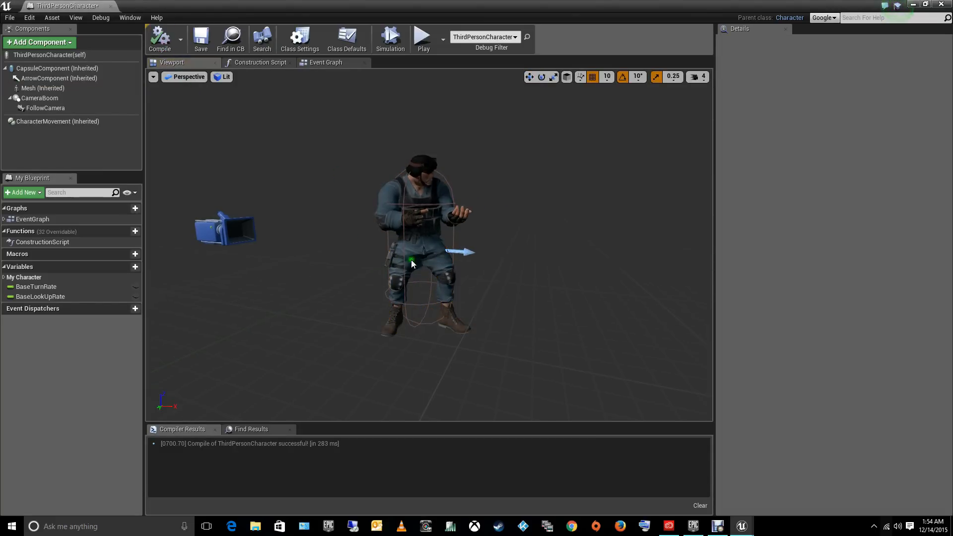
click(942, 5)
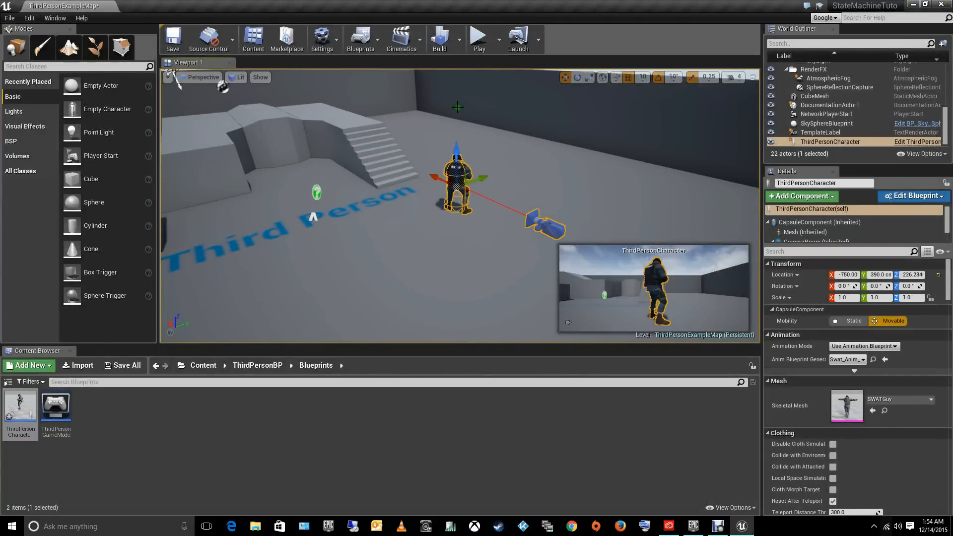
- Play the level and walk the SWAT character around in several directions to check the idle and walk animations
click(481, 48)
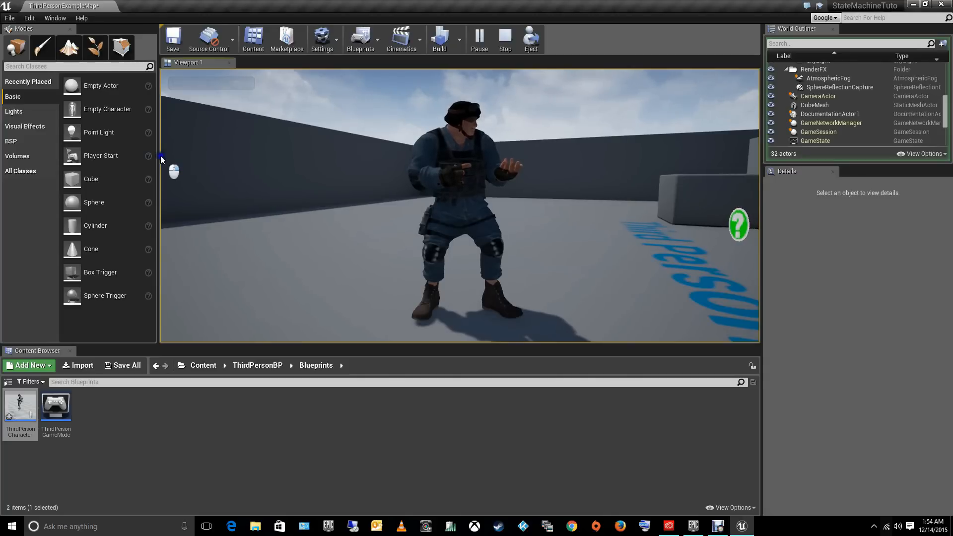
key(w)
mouse_move(161, 193)
right_down()
mouse_move(160, 164)
mouse_move(210, 191)
mouse_move(444, 205)
mouse_move(383, 196)
mouse_move(228, 215)
mouse_move(161, 191)
right_up()
key(s)
key(w)
key(a)
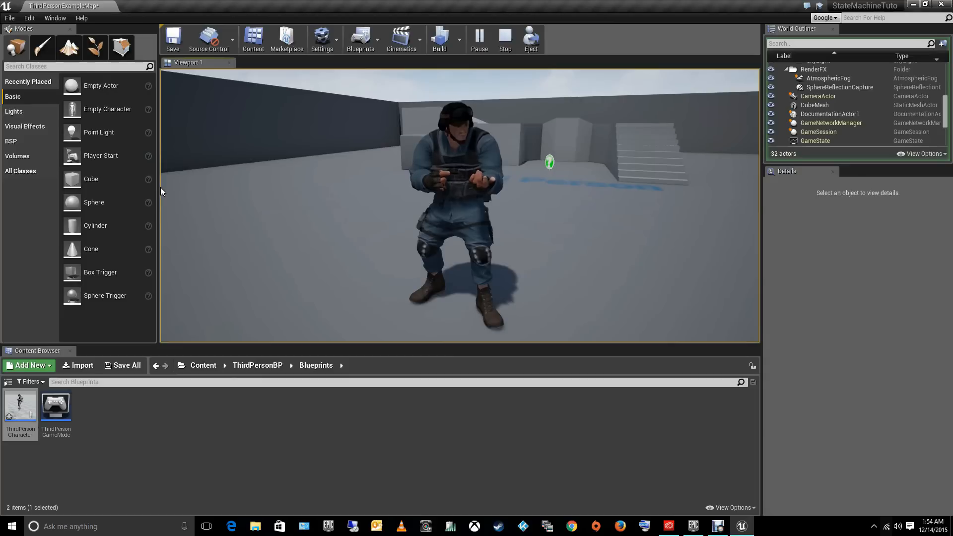
key(d)
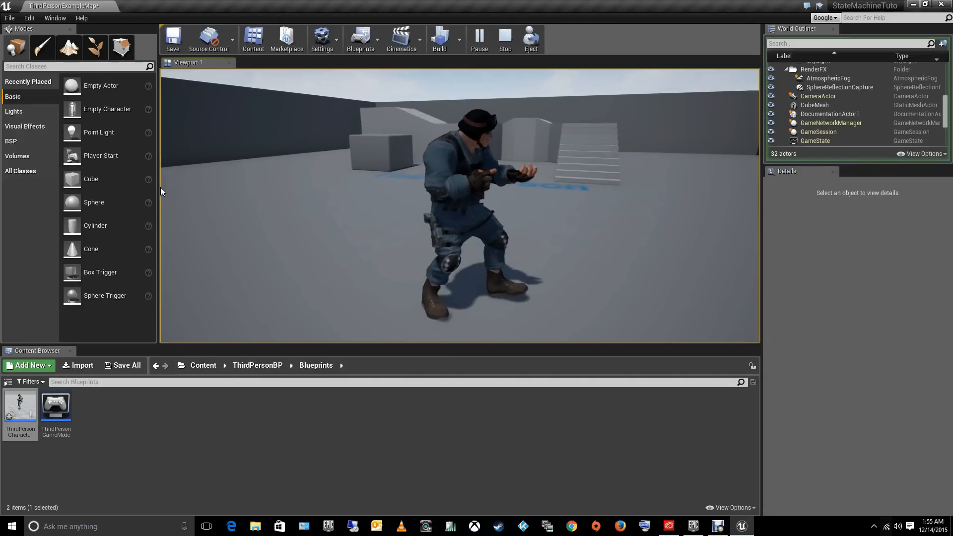
key(d)
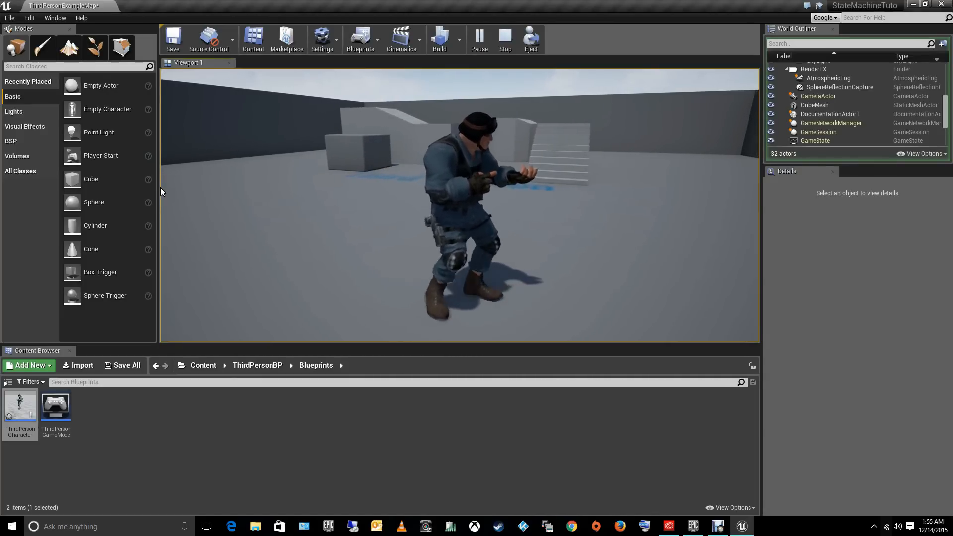
- Walk the SWAT character sideways in both directions in the running level, and end the play session
key(d)
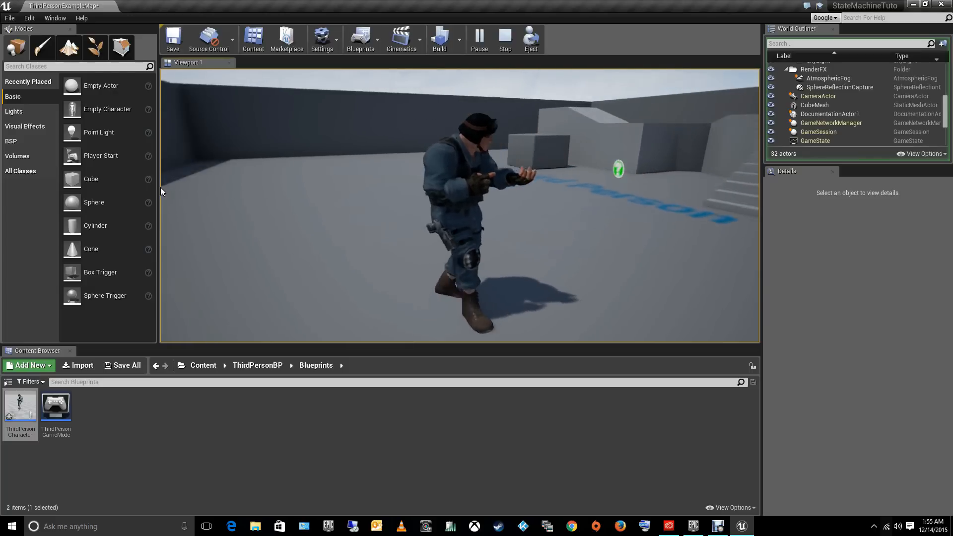
key(d)
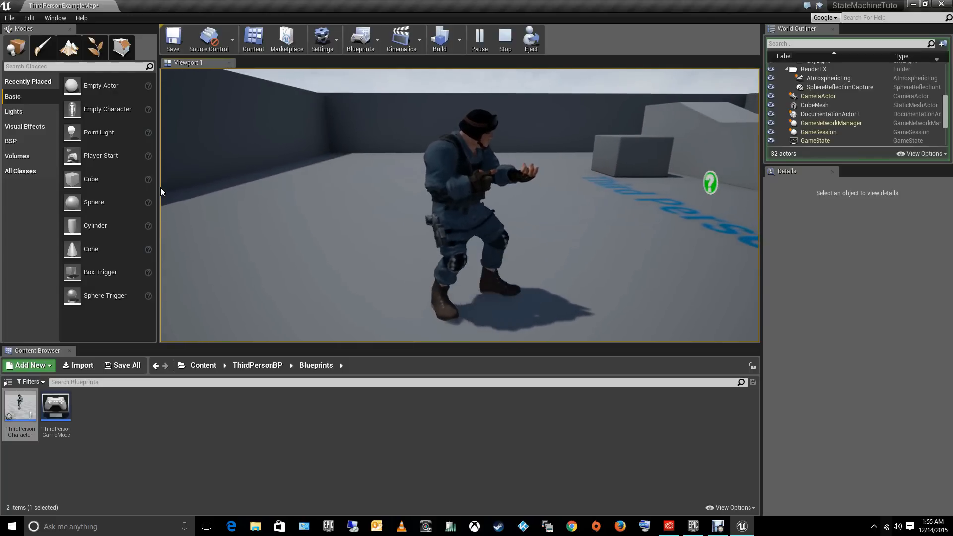
key(d)
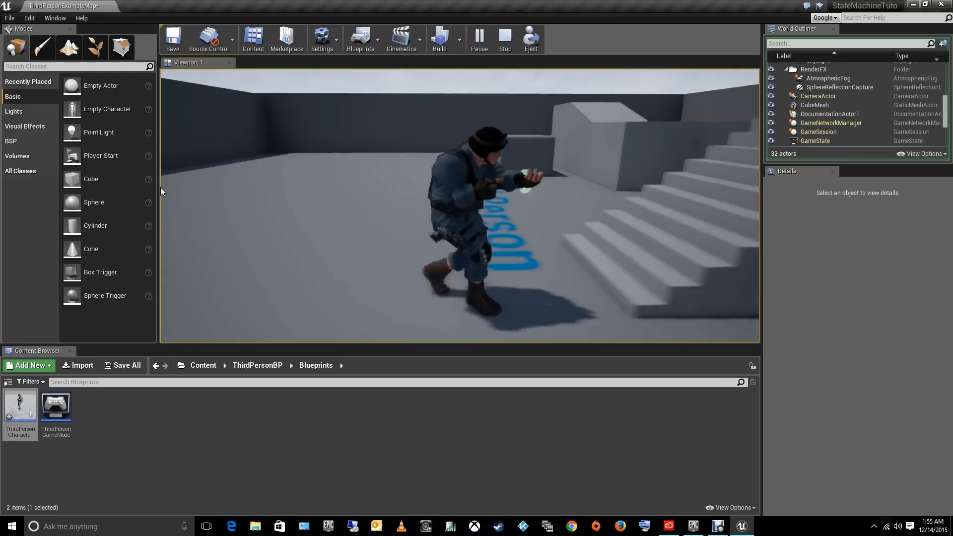
key(a)
key(a)
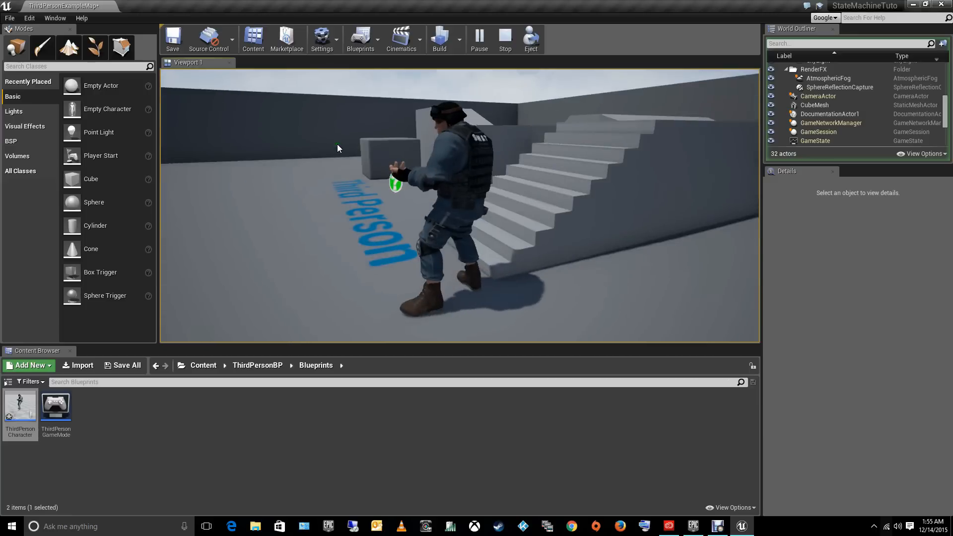
key(Escape)
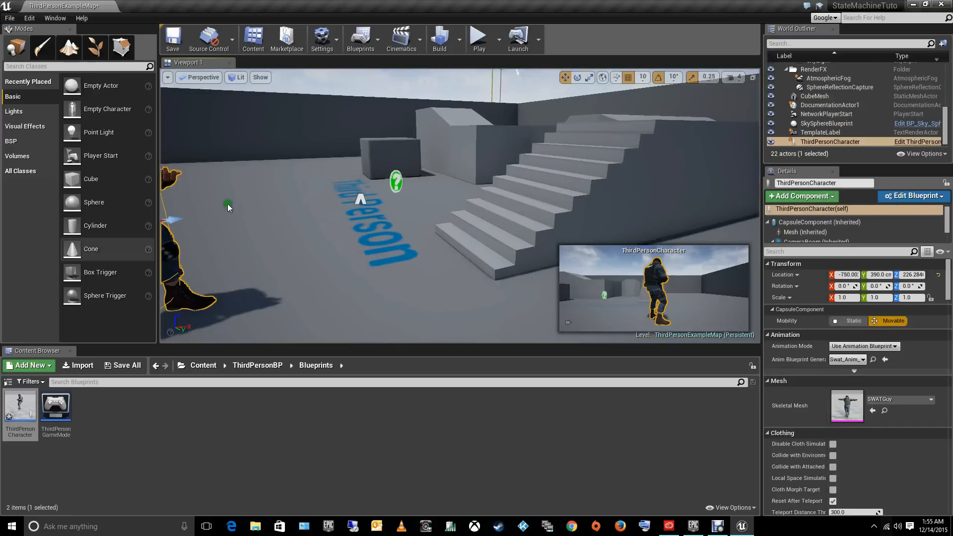
- Open Swat_Anim_BP from the MyCharacter BluePrints folder and return to its Swat_State_1 state machine graph
key(f)
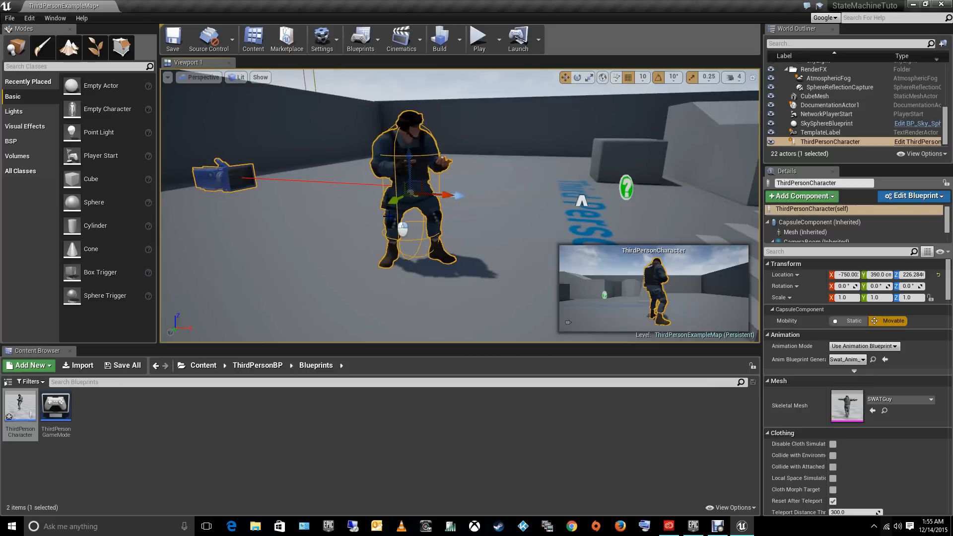
click(273, 366)
double_click(91, 404)
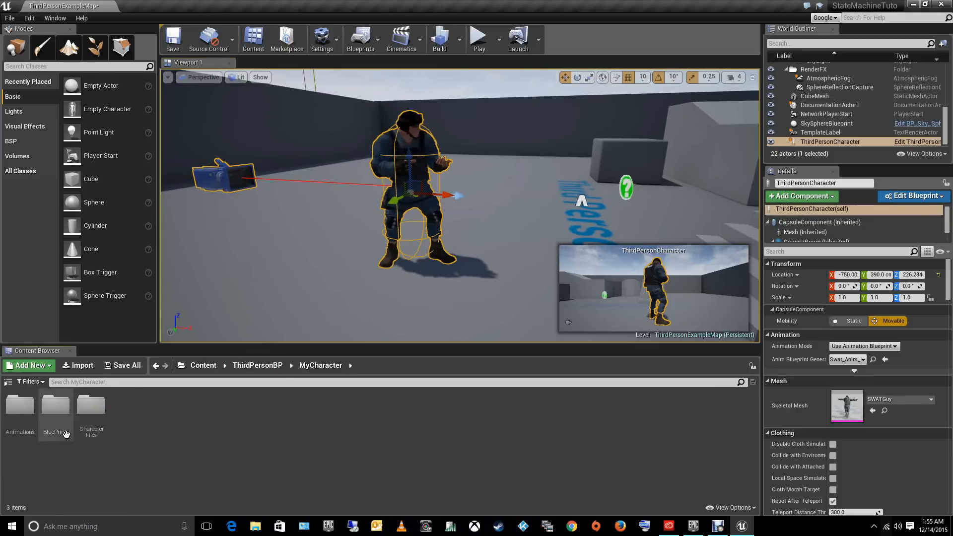
double_click(59, 417)
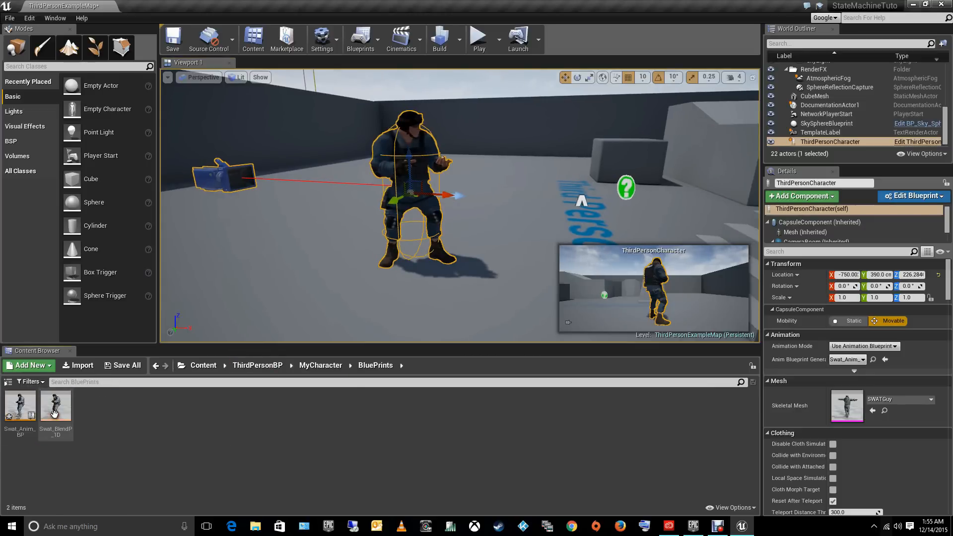
double_click(18, 402)
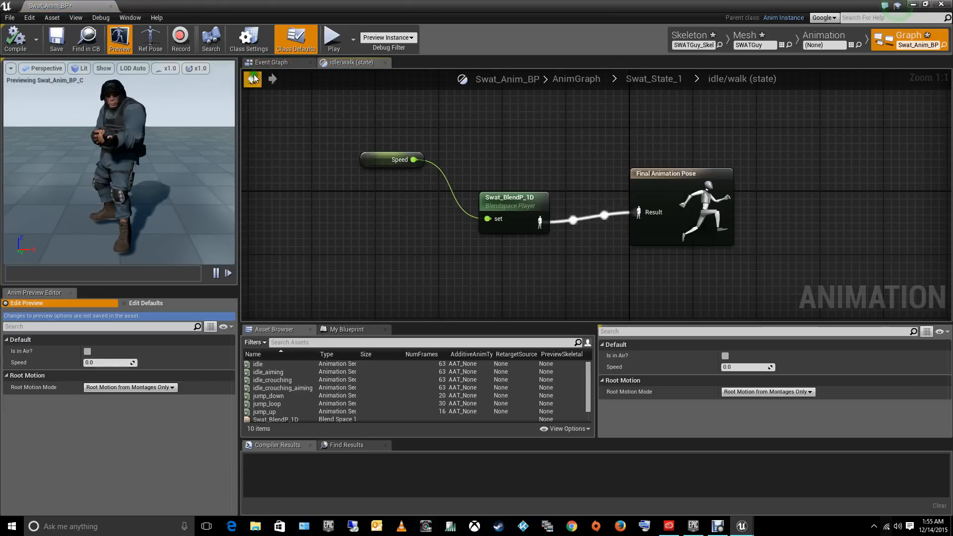
click(254, 79)
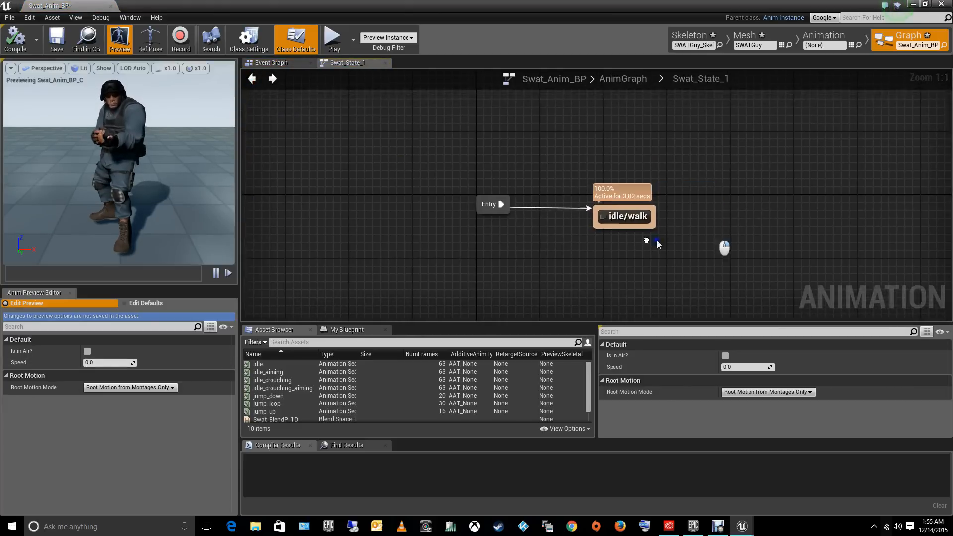
- Add a state named jump to Swat_State_1 with a transition leading to it from idle/walk
right_drag(657, 241, 472, 235)
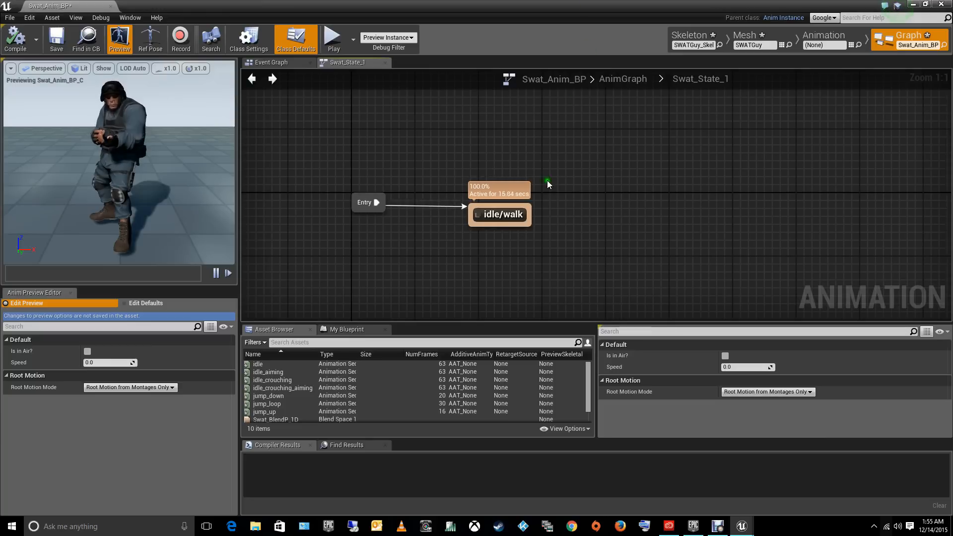
drag(529, 207, 644, 130)
click(660, 155)
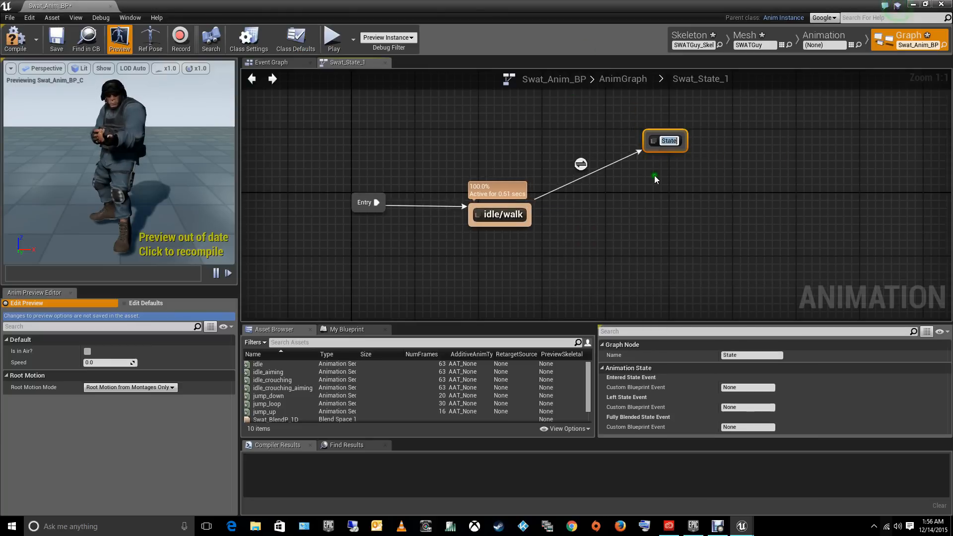
text(jump)
key(Return)
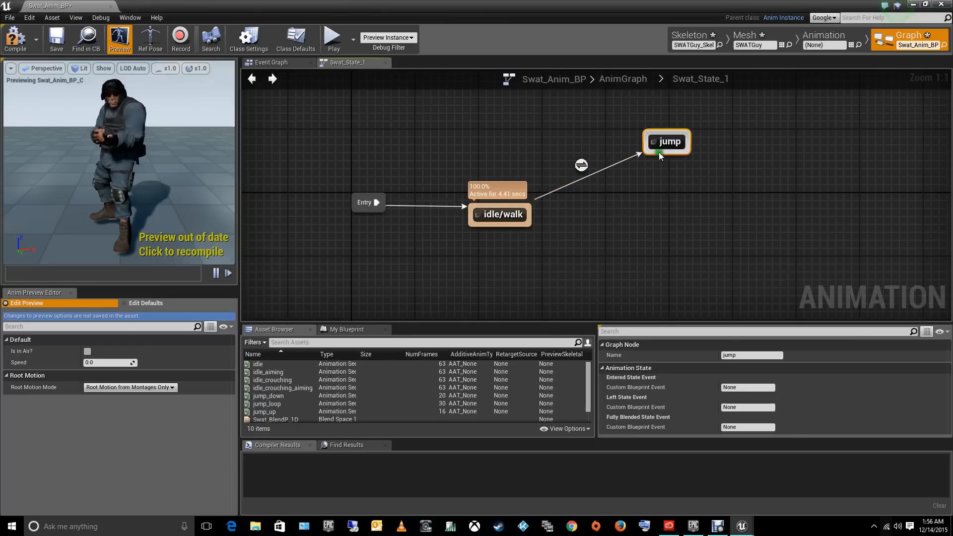
- Add a getter for the Is in Air? variable to the idle/walk to jump transition rule
double_click(582, 170)
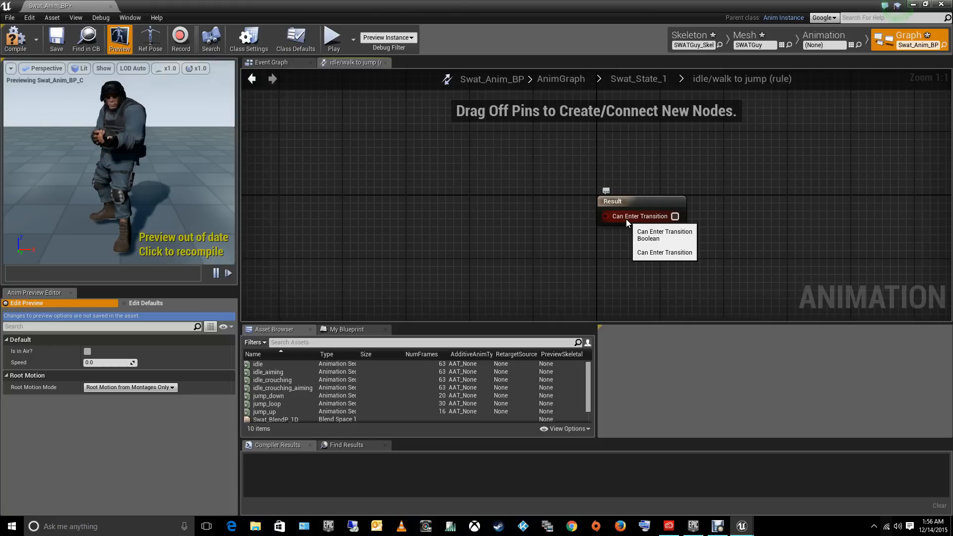
click(251, 78)
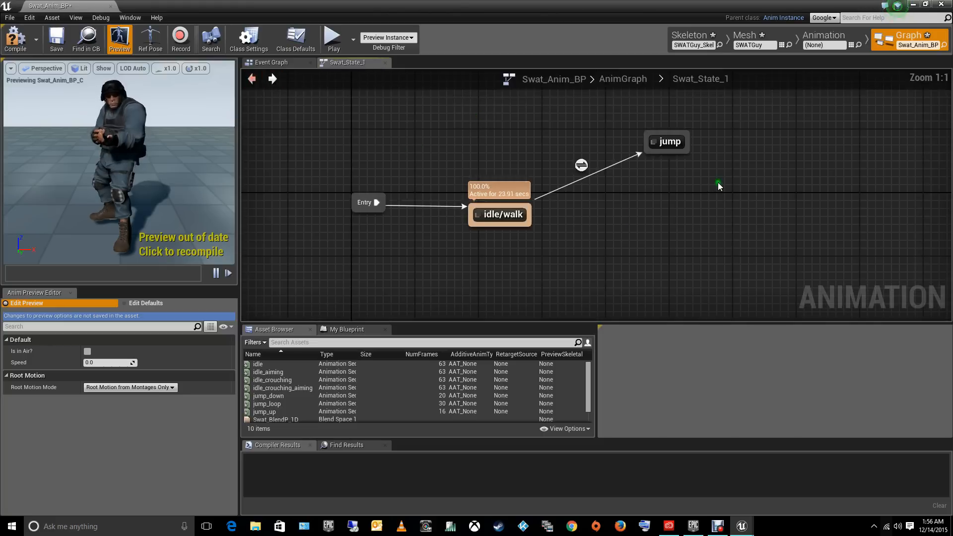
double_click(670, 142)
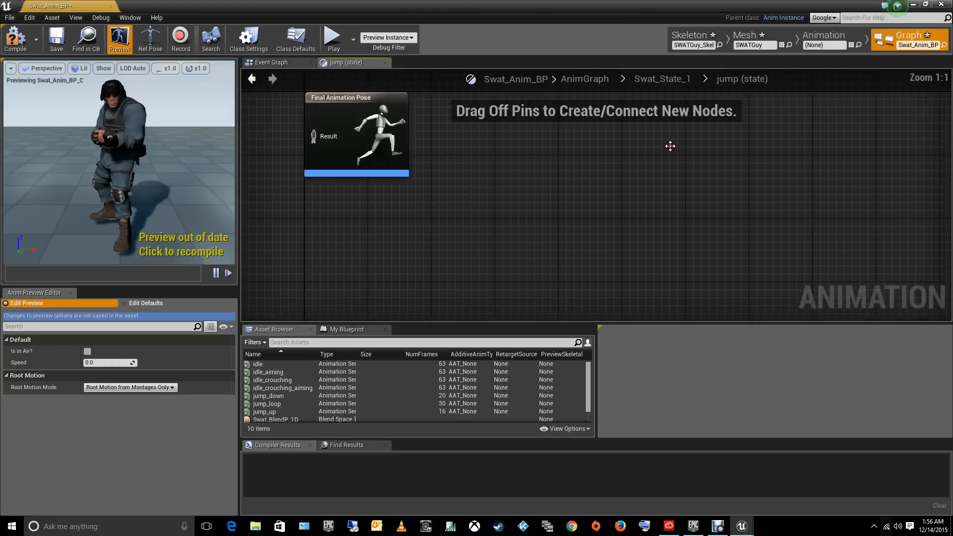
click(252, 79)
double_click(581, 166)
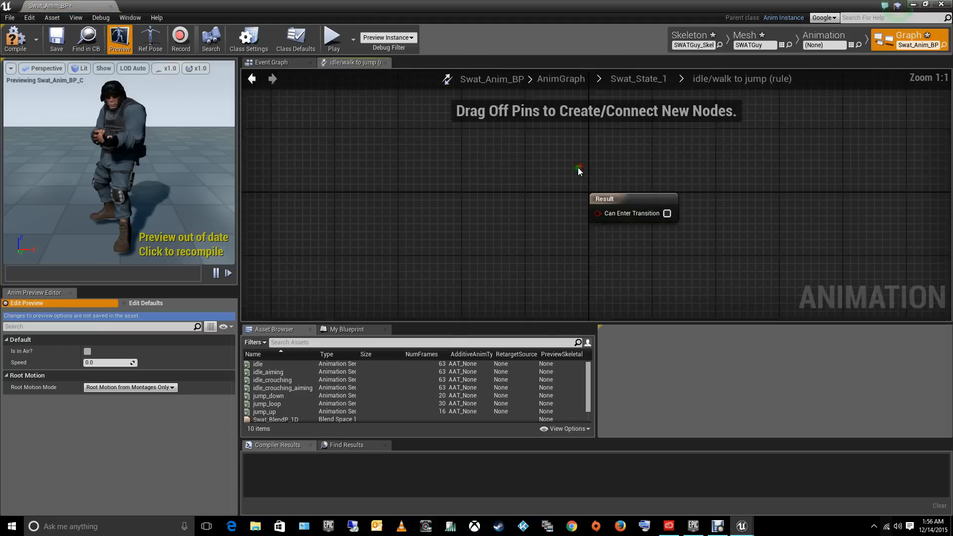
right_click(375, 182)
text(get isin)
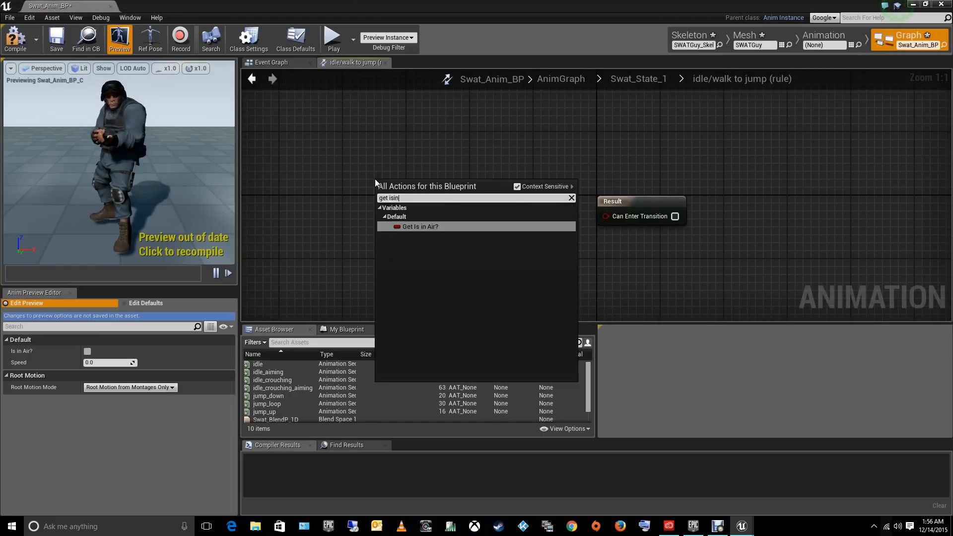
key(Return)
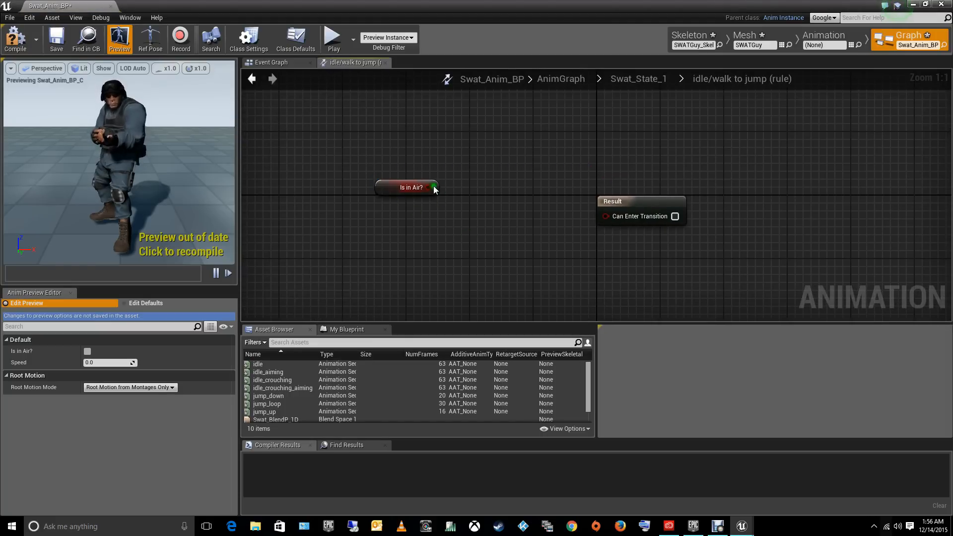
- Compare Is in Air? with true using an Equal Boolean node, connect it to Can Enter Transition, and return to the state machine
drag(434, 187, 481, 232)
text(=)
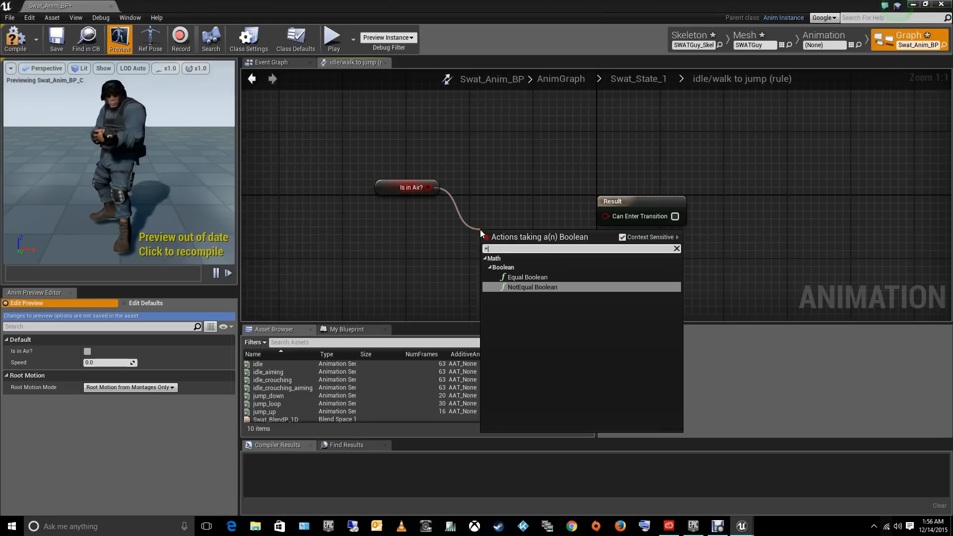
click(519, 277)
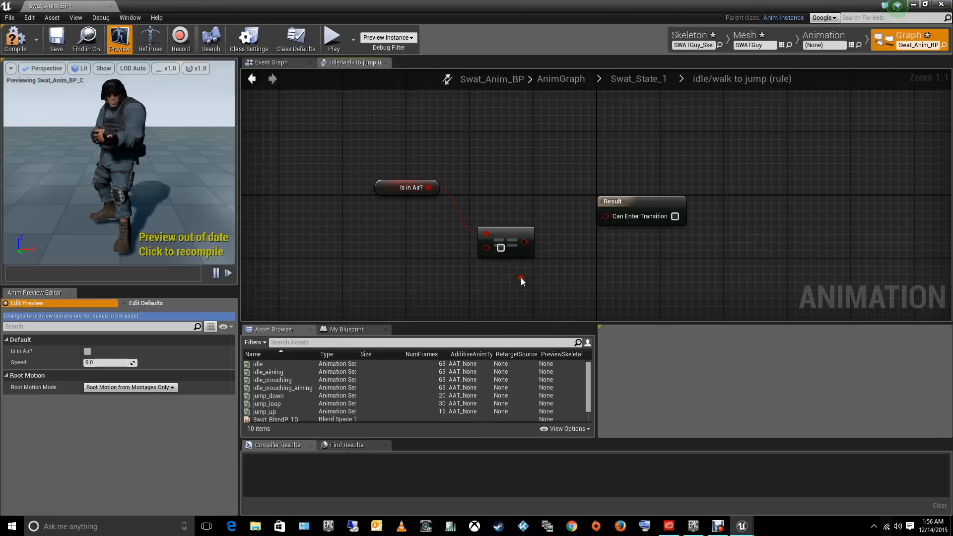
click(501, 247)
drag(524, 242, 605, 222)
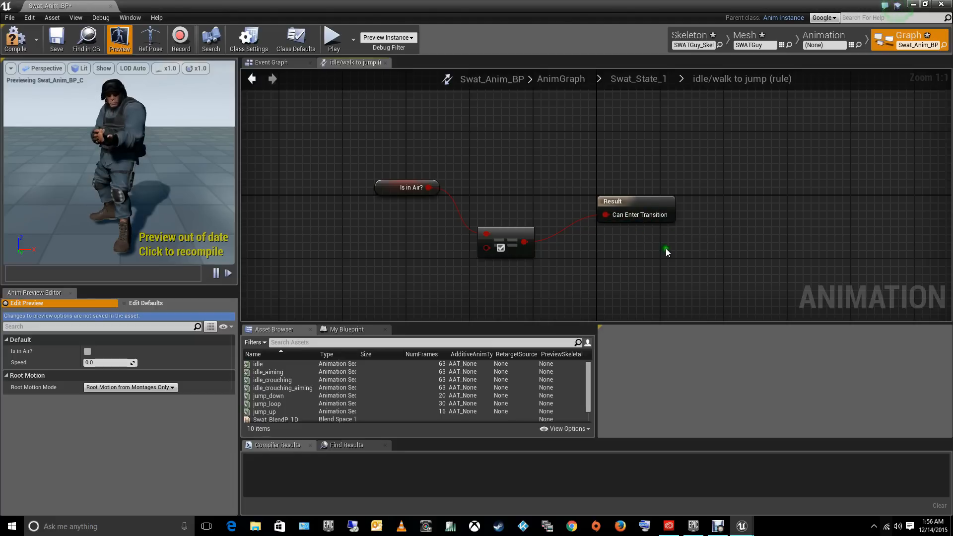
click(252, 78)
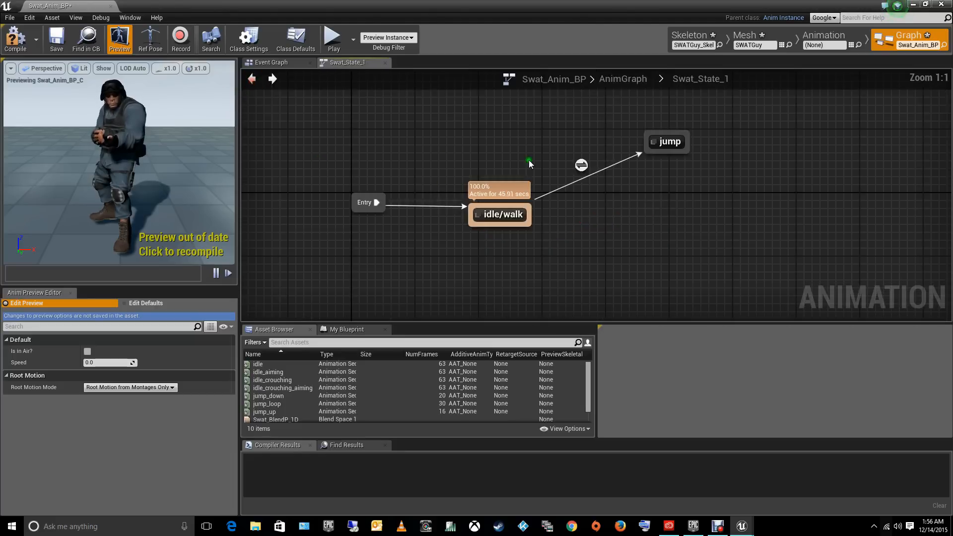
- Connect the jump_up animation to the Final Animation Pose inside the jump state, and return to Swat_State_1
double_click(670, 144)
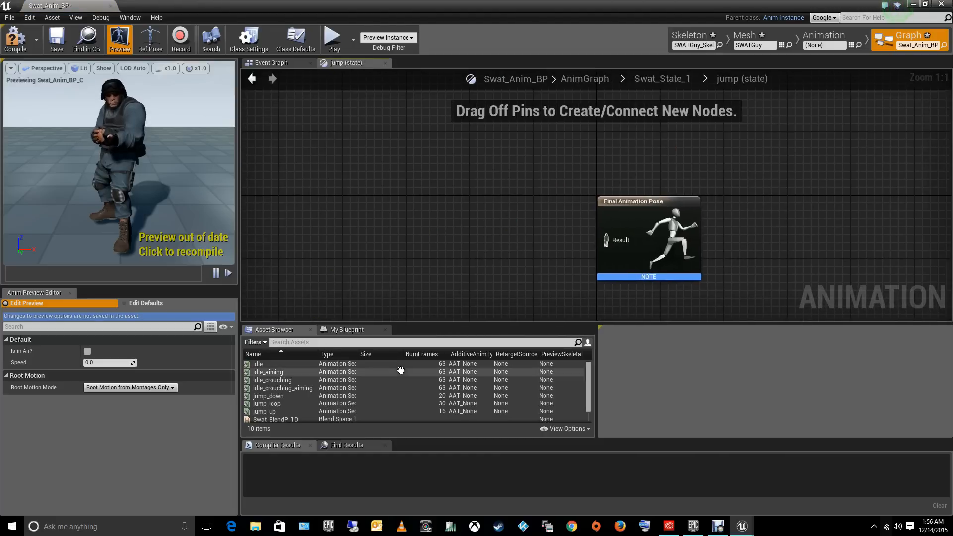
scroll(591, 387, down, 2)
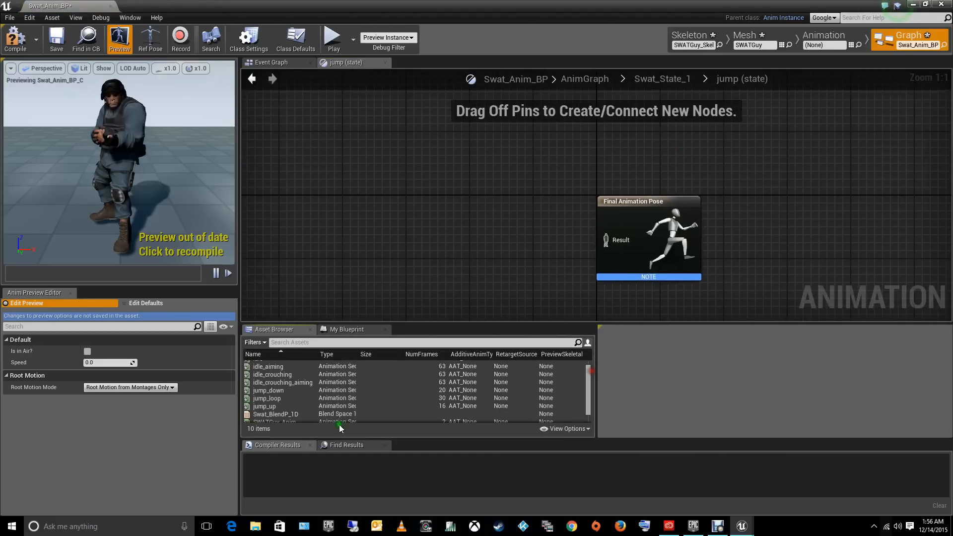
drag(265, 406, 606, 241)
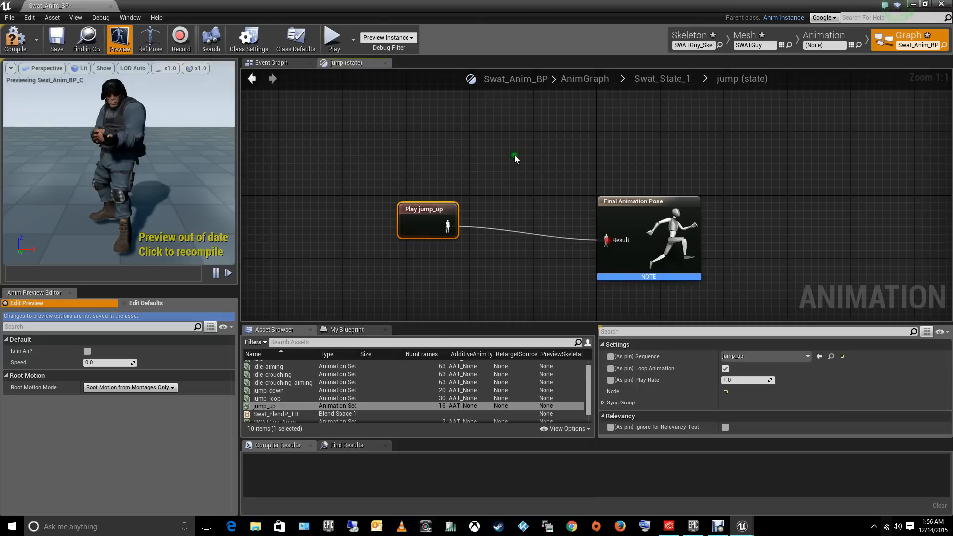
click(478, 117)
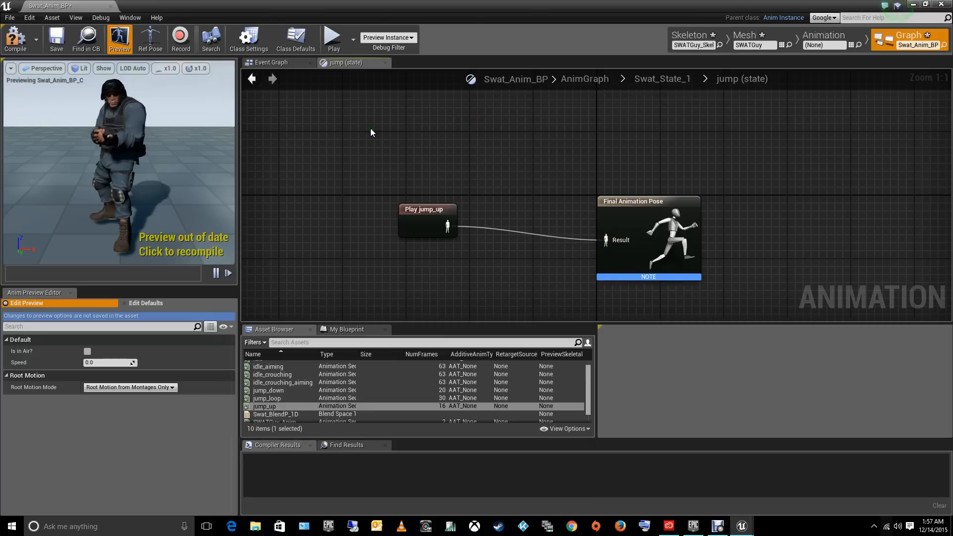
click(254, 79)
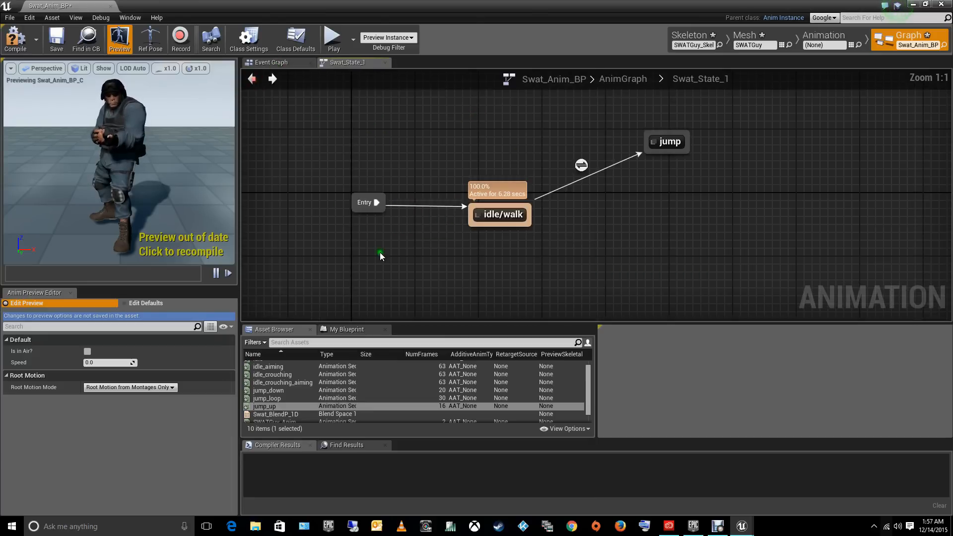
- Add a state named StillOnAir with a transition leading to it from the jump state
drag(687, 150, 688, 148)
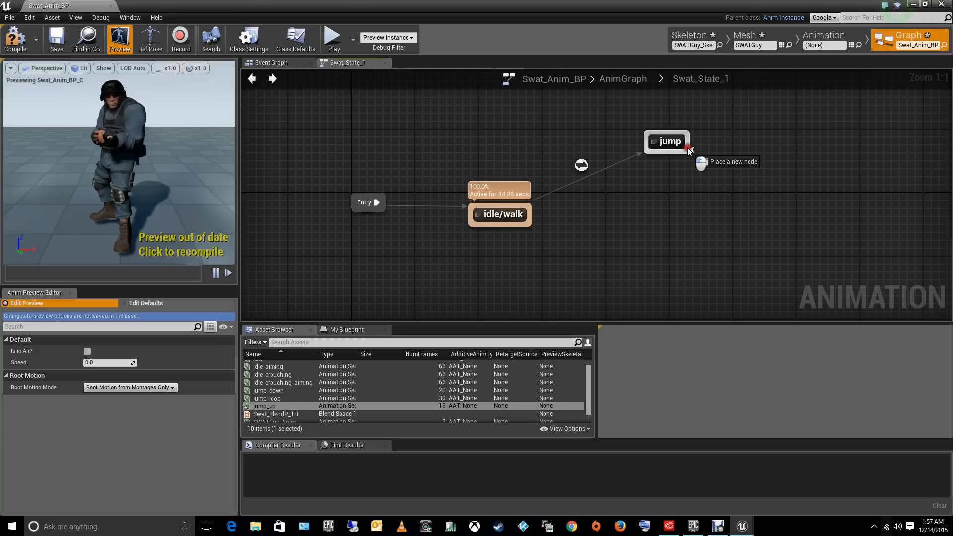
drag(690, 151, 806, 212)
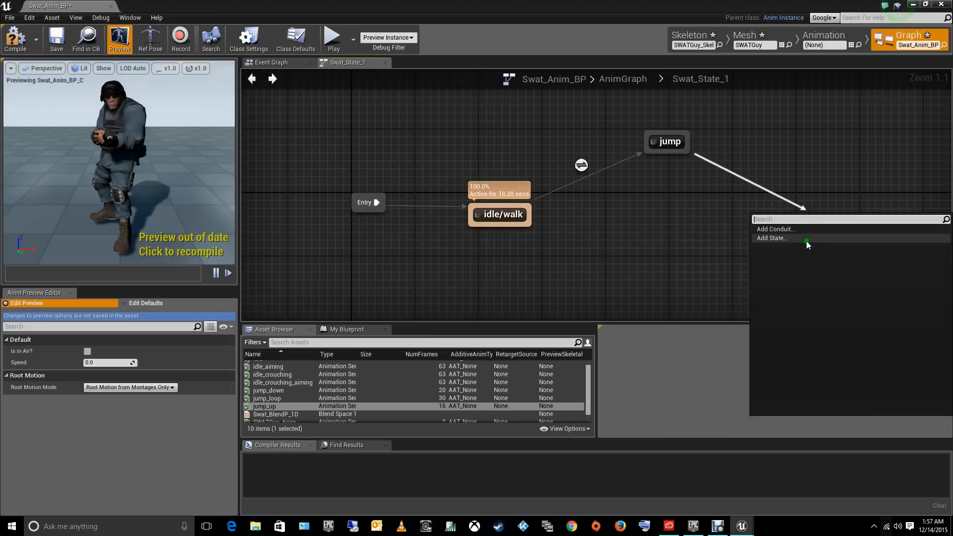
click(794, 242)
text(S)
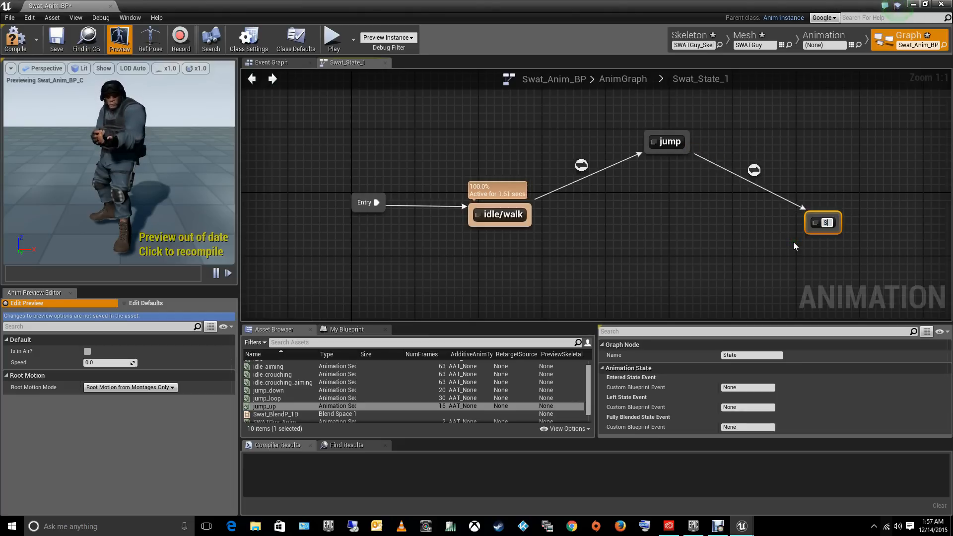
text(tillOnAir)
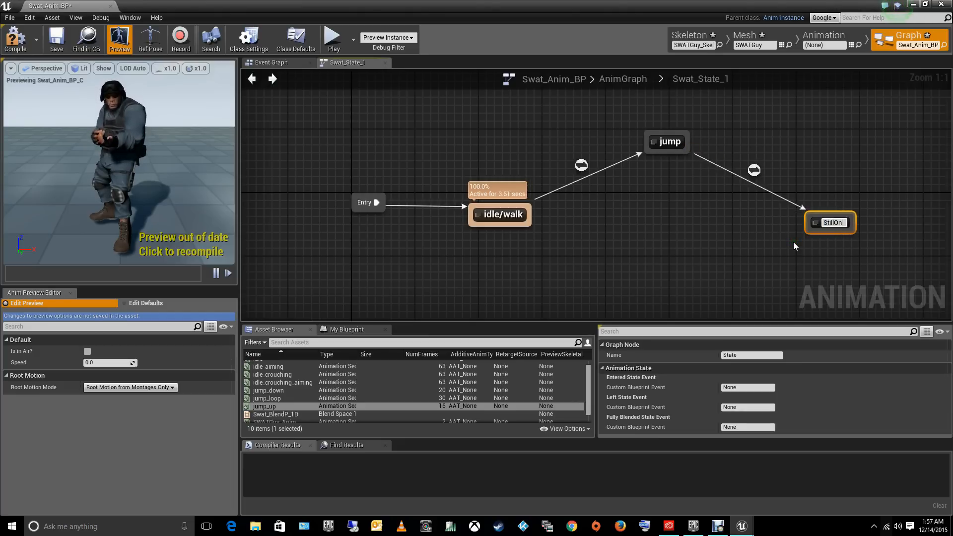
key(Return)
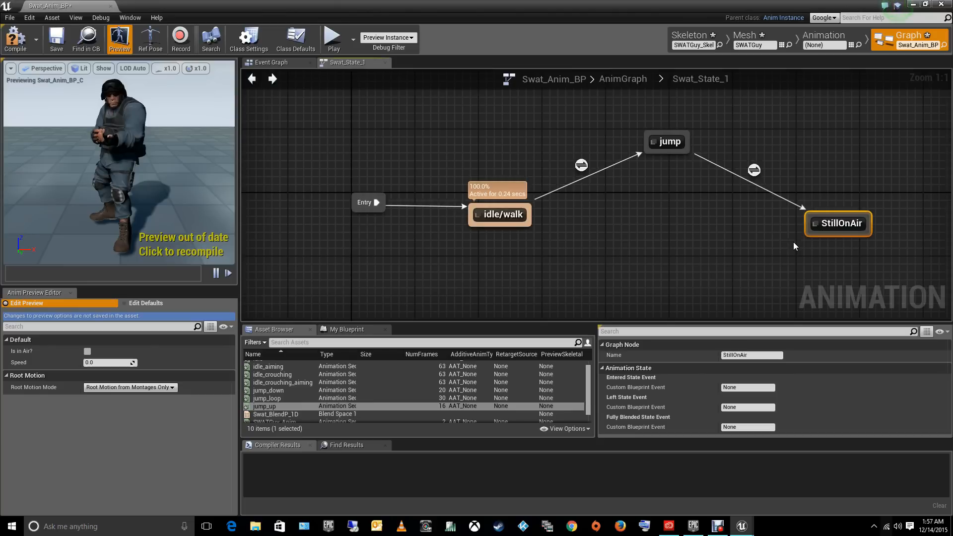
- Add a getter for the Is in Air? variable to the jump to StillOnAir transition rule
double_click(754, 171)
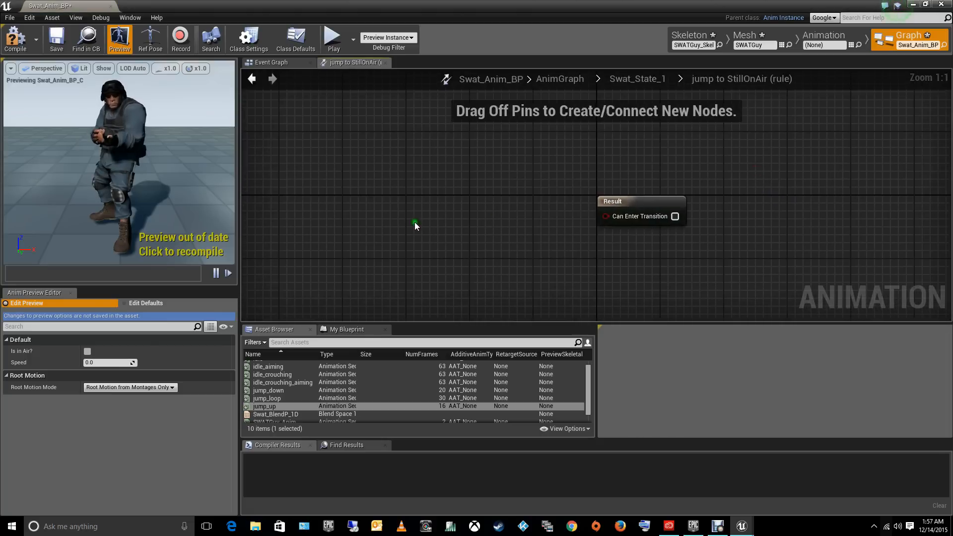
right_click(369, 189)
text(get i)
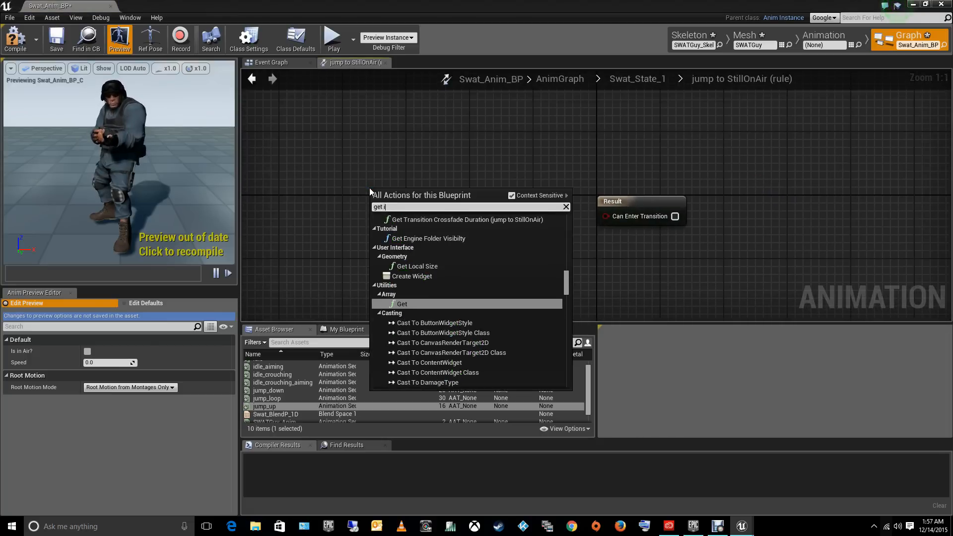
text(s in)
key(Return)
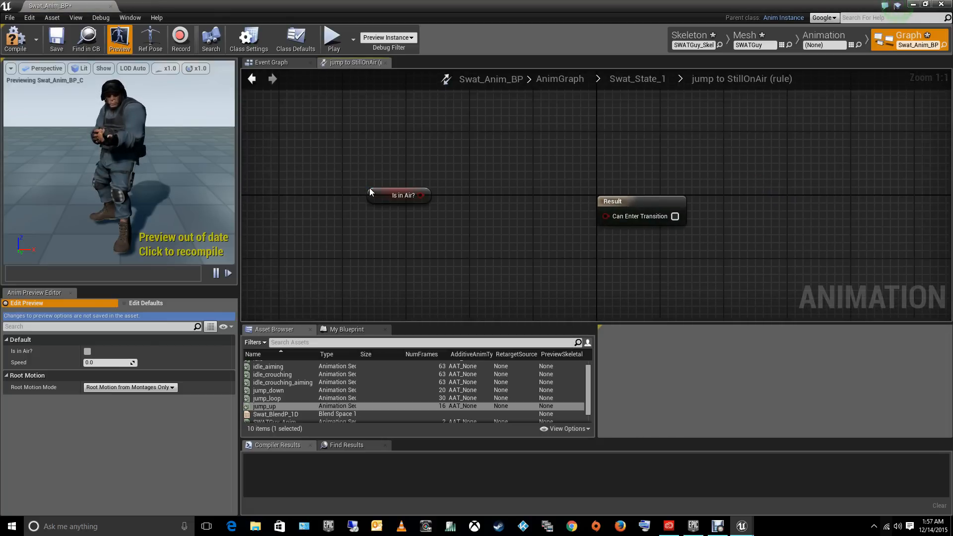
- Compare Is in Air? with true using an Equal Boolean node, connect it to Can Enter Transition, and return to Swat_State_1
drag(420, 197, 475, 241)
text(-=)
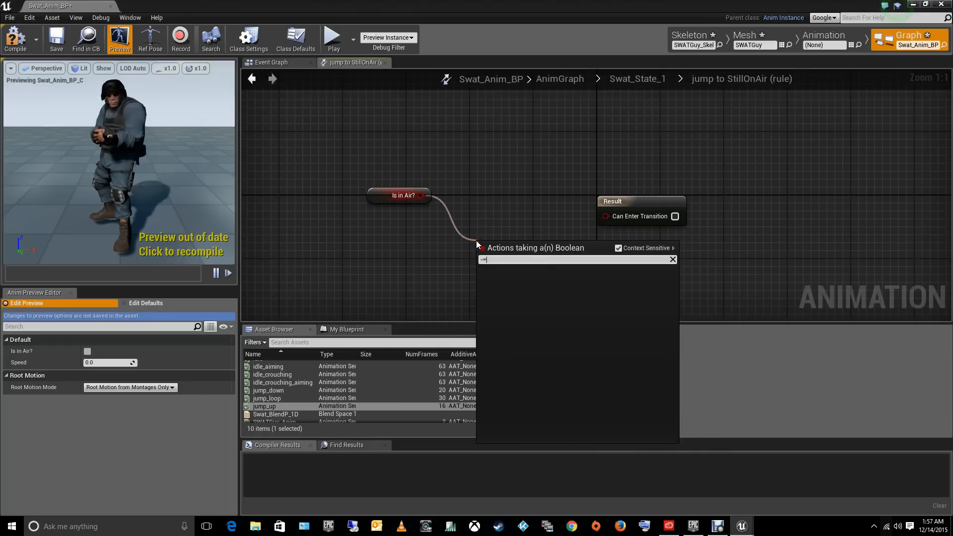
key(BackSpace)
key(BackSpace)
text(=)
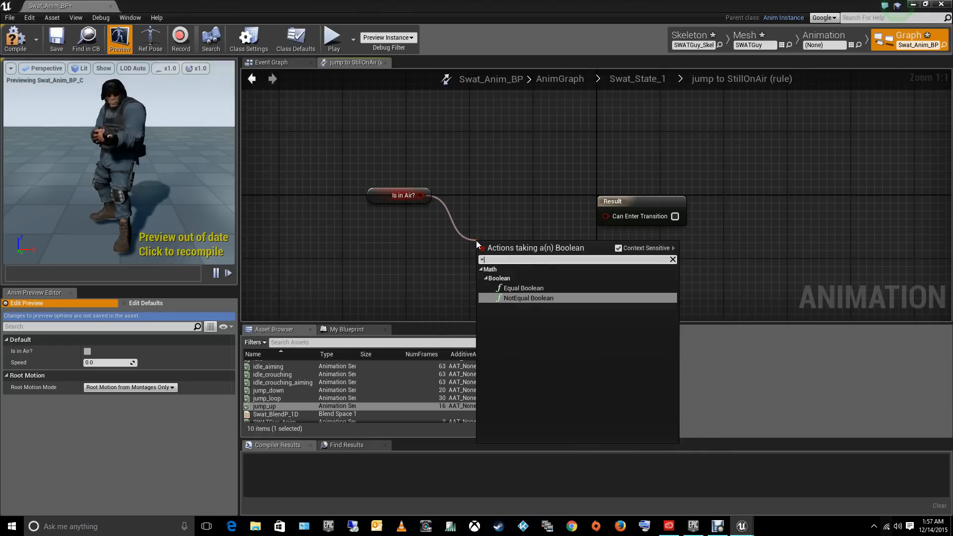
click(523, 289)
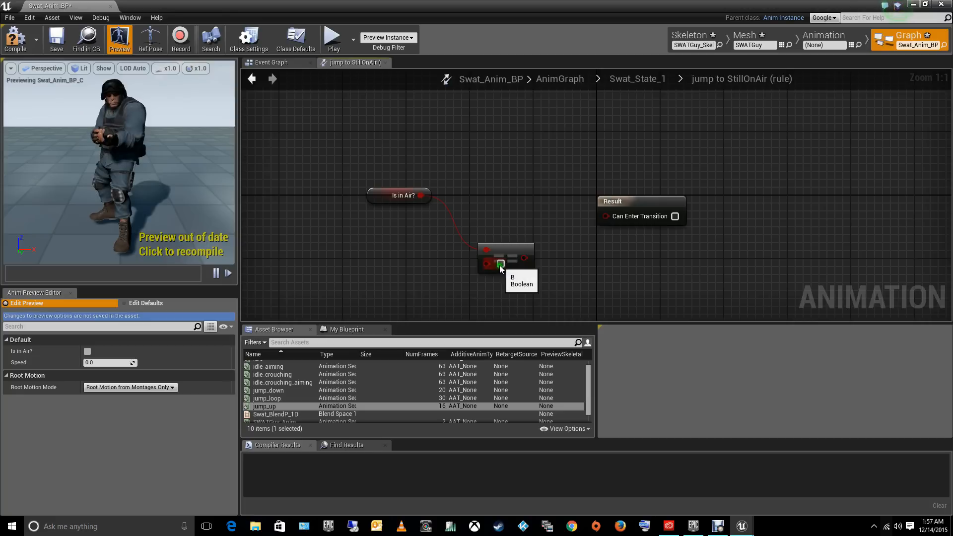
drag(524, 257, 607, 217)
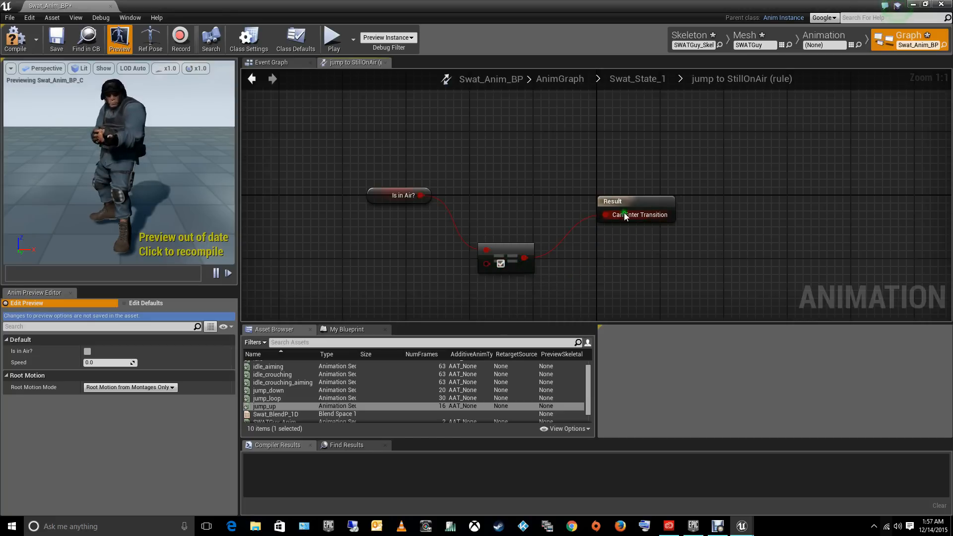
click(252, 79)
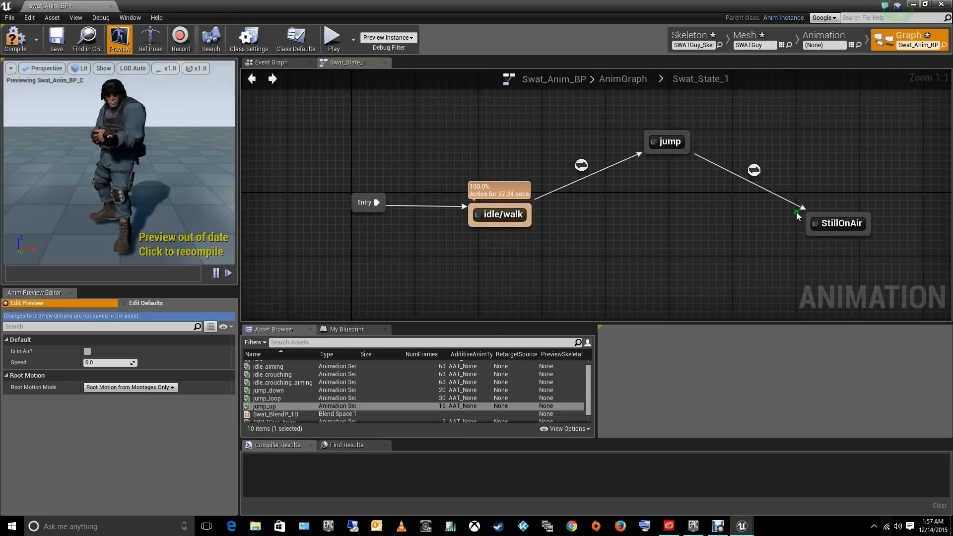
- Connect the jump_loop animation to the Final Animation Pose inside the StillOnAir state, and return to the state machine
double_click(836, 223)
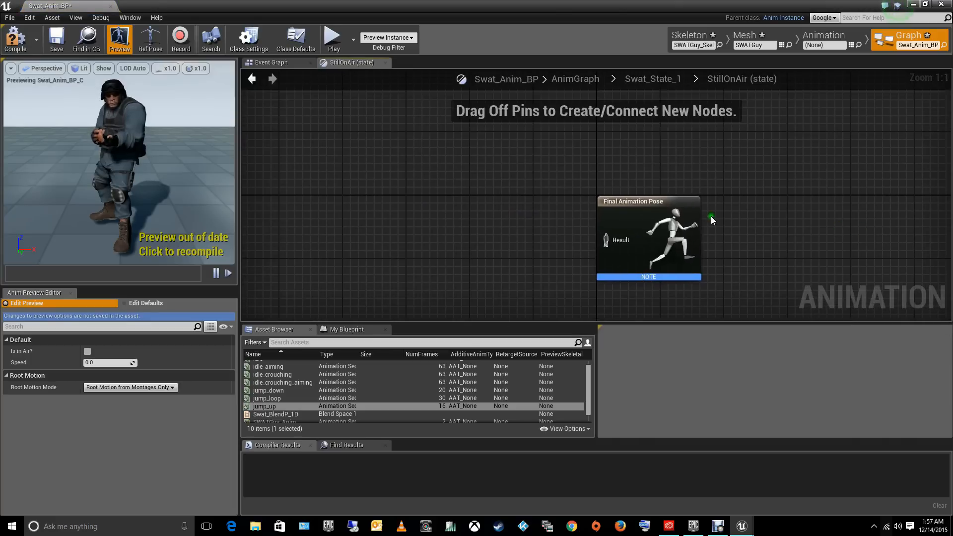
right_drag(517, 261, 522, 190)
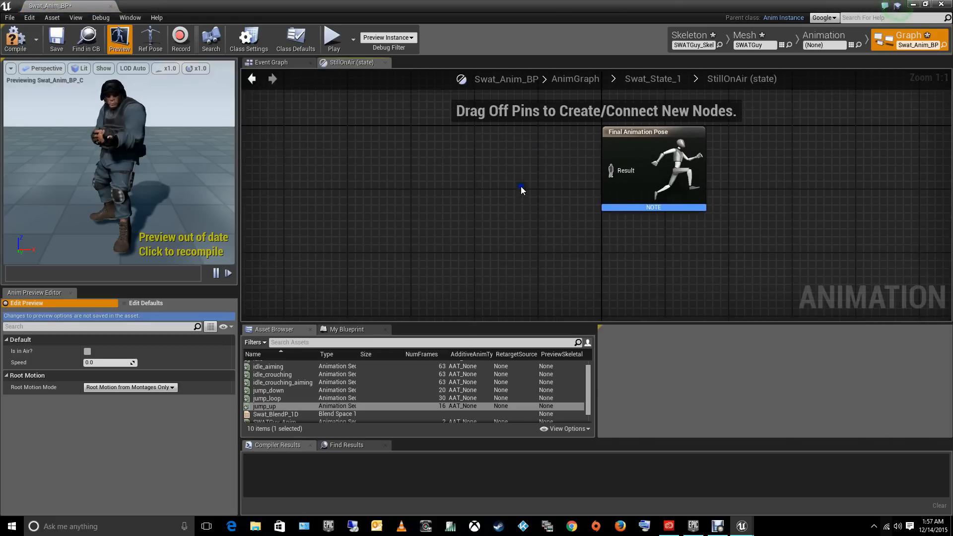
drag(589, 377, 589, 373)
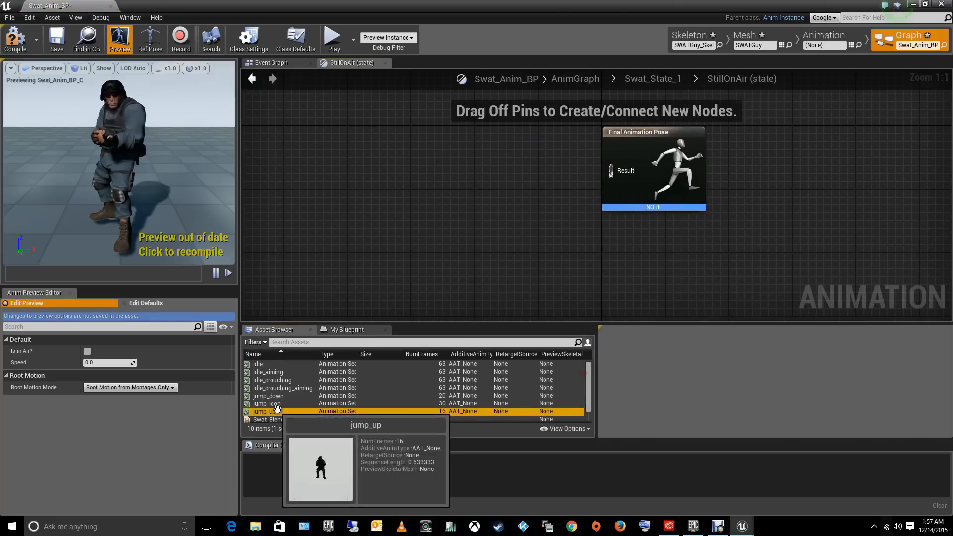
drag(267, 404, 612, 171)
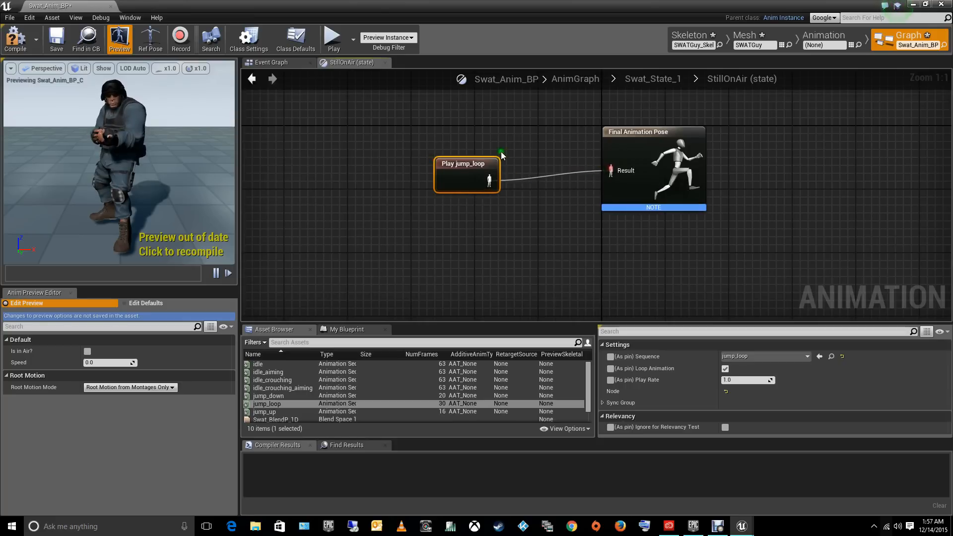
click(252, 79)
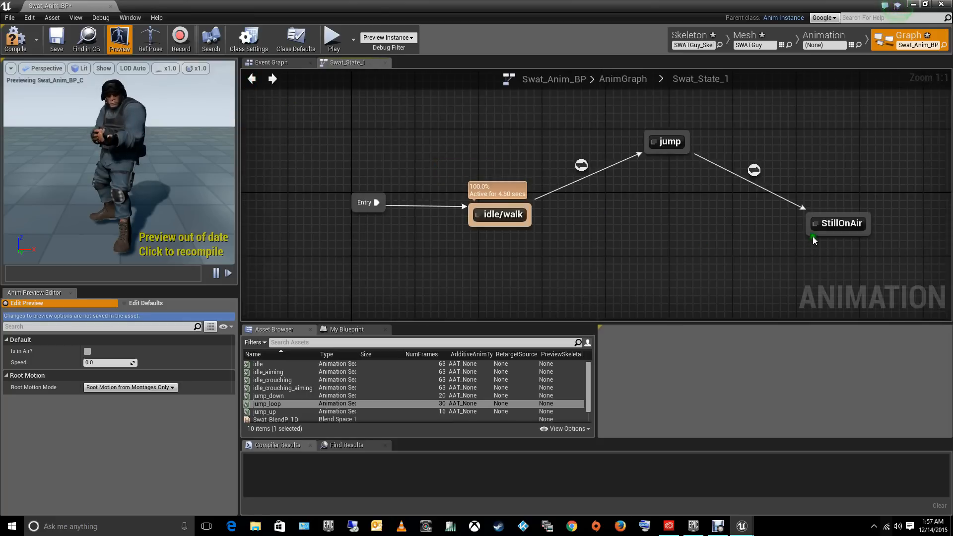
- Add a state named Falling Ground with a transition leading to it from StillOnAir, and place it below the jump state
drag(812, 237, 663, 300)
click(675, 326)
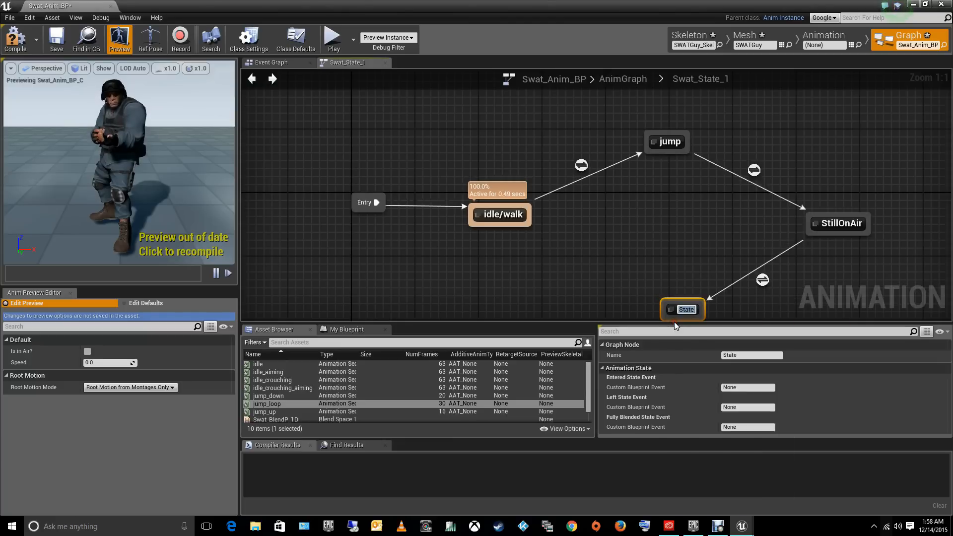
text(Falli)
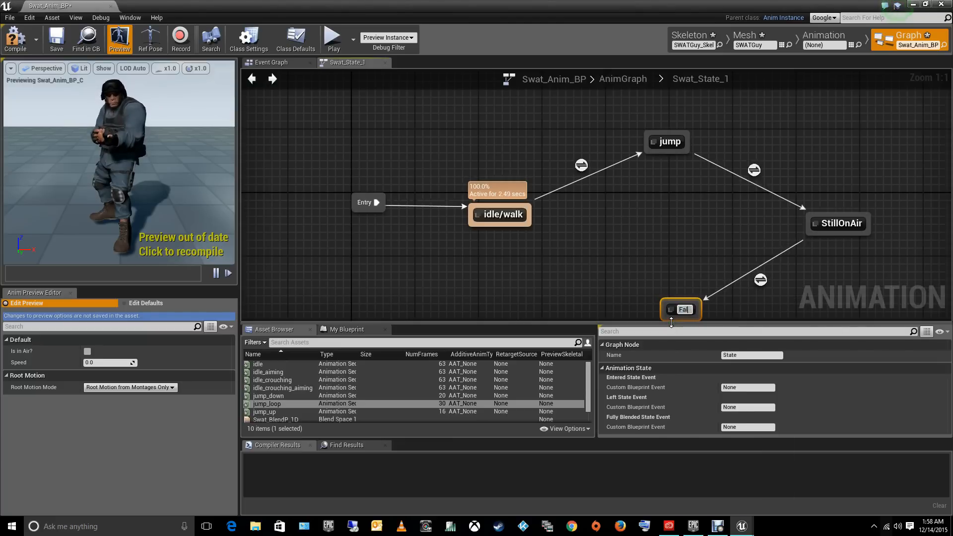
key(BackSpace)
key(BackSpace)
key(BackSpace)
key(BackSpace)
key(BackSpace)
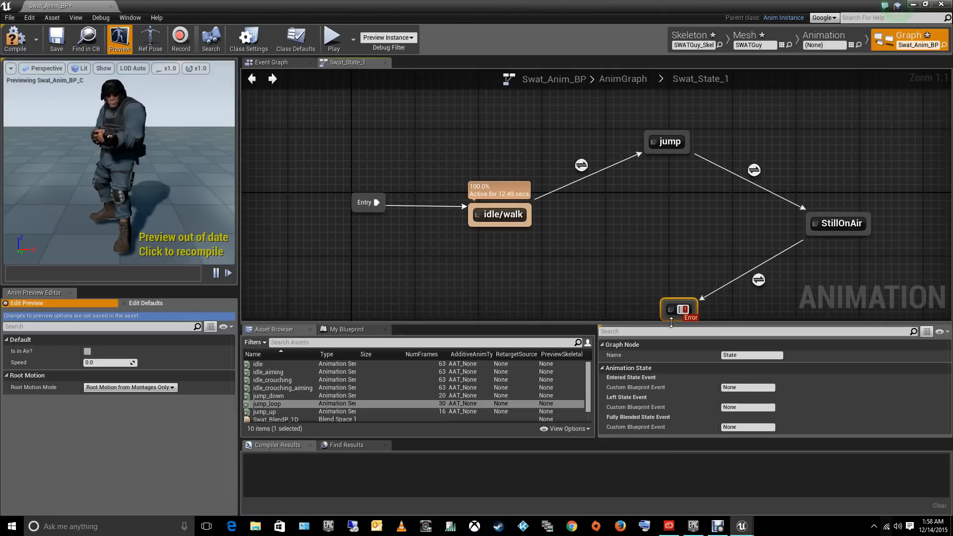
text(Falling)
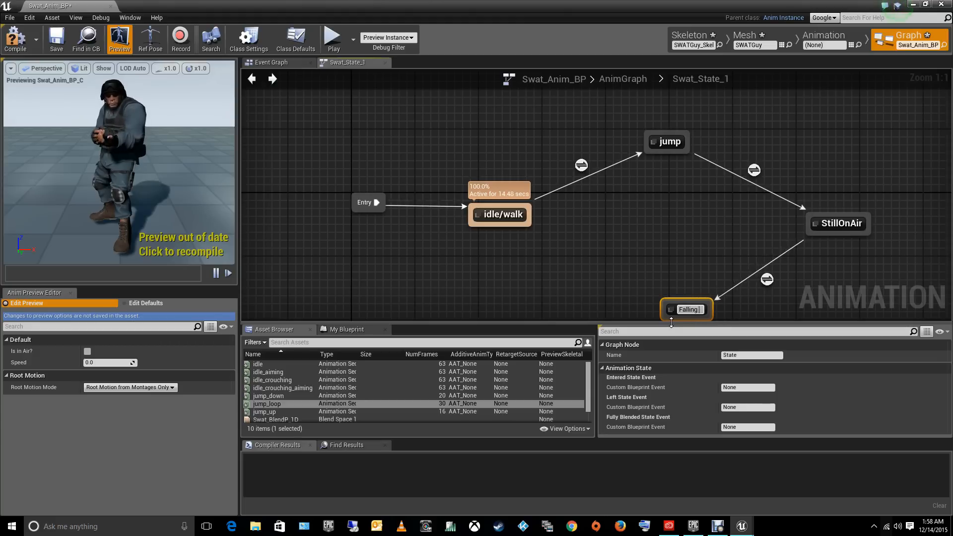
text( Ground)
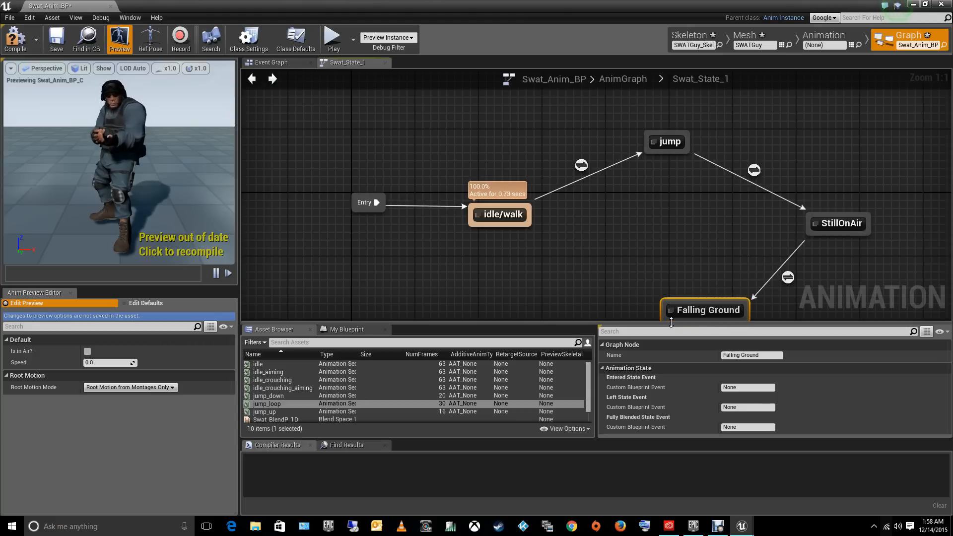
drag(707, 312, 683, 229)
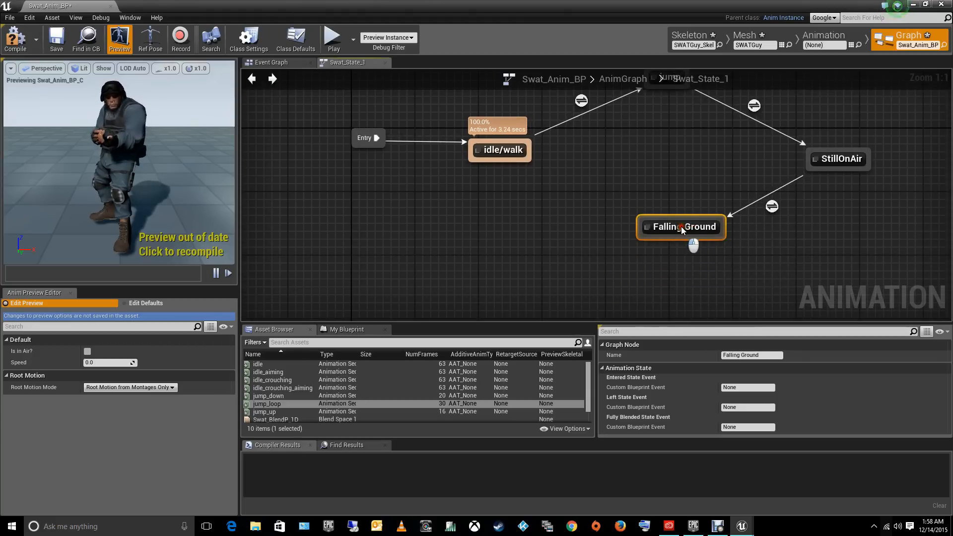
- Add a getter for the Is in Air? variable to the StillOnAir to Falling Ground transition rule
double_click(772, 206)
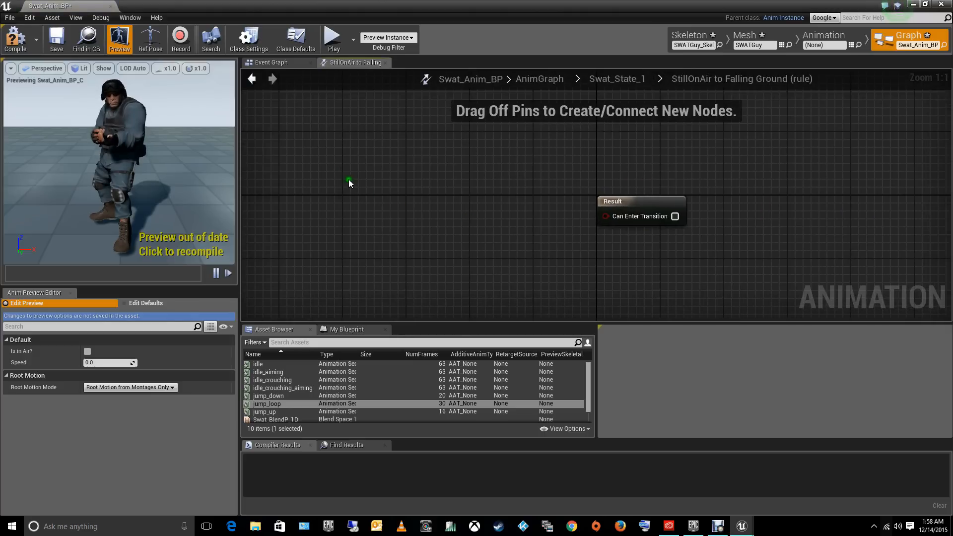
right_click(345, 180)
text(get isi)
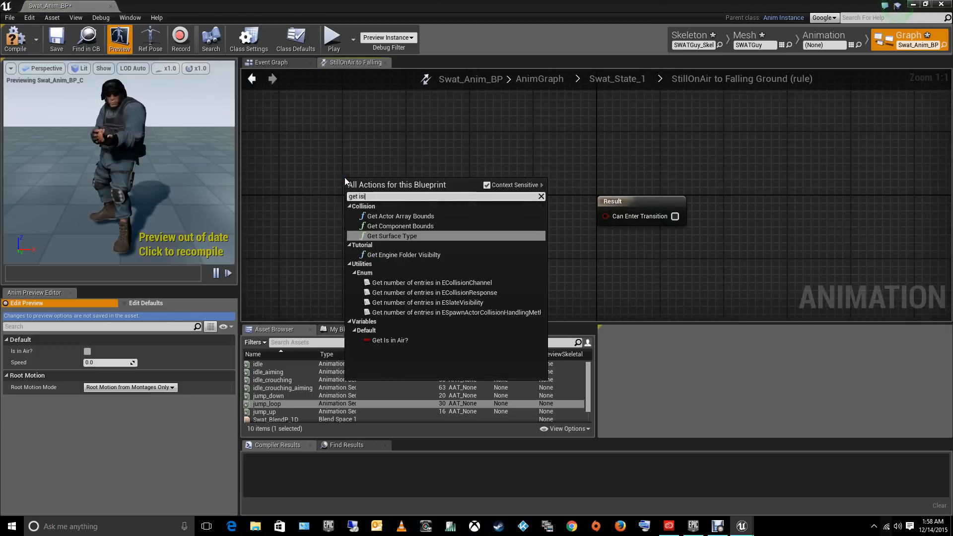
text(ns)
key(Return)
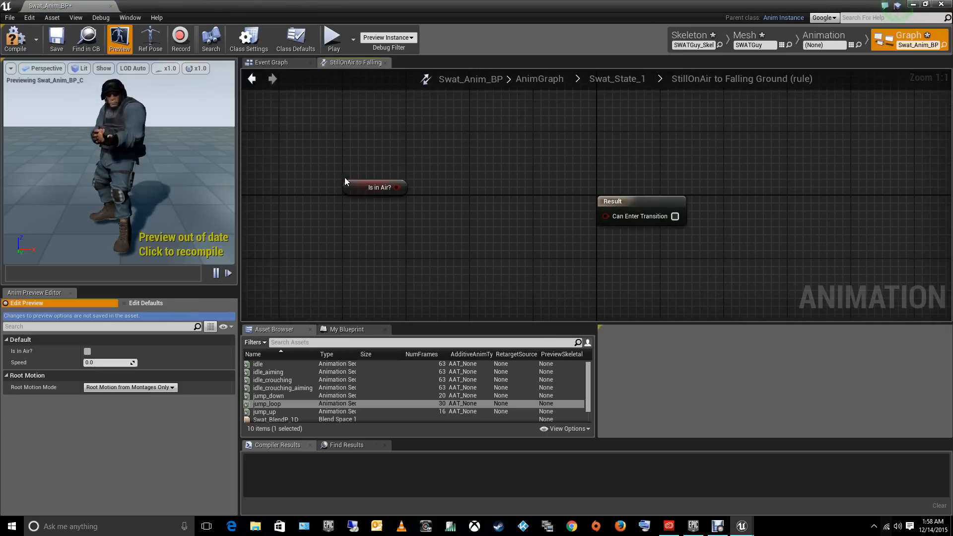
- Compare Is in Air? with true using a NotEqual Boolean node, connect it to Can Enter Transition, and return to Swat_State_1
drag(409, 193, 467, 245)
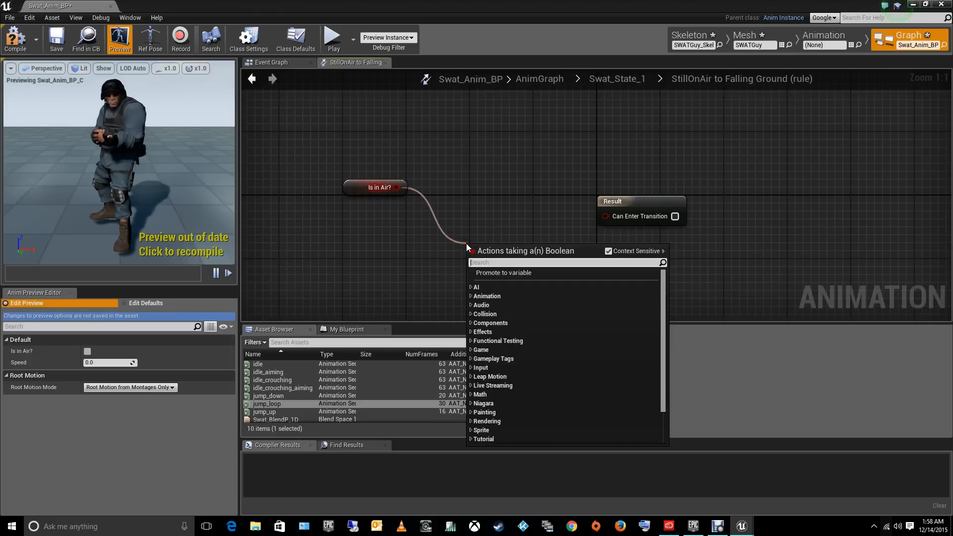
text(=)
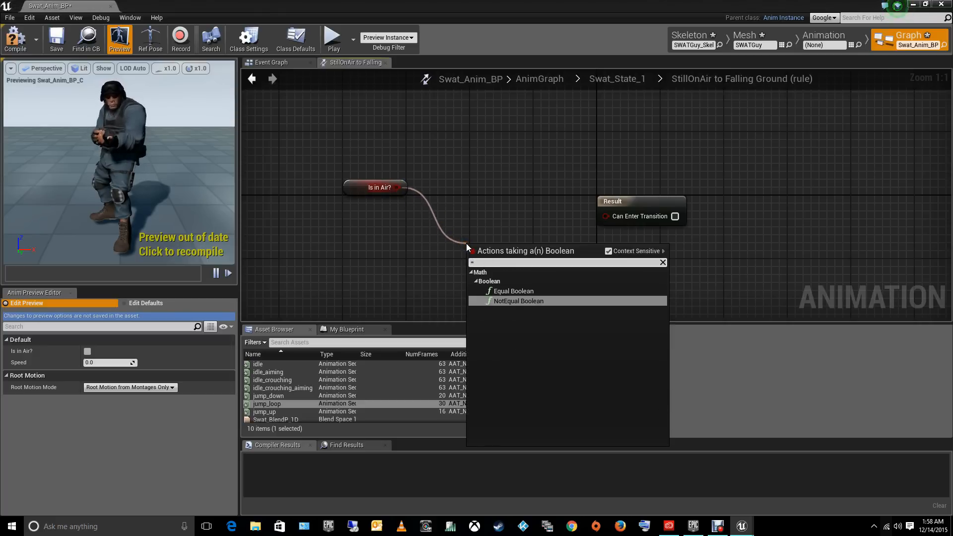
click(527, 300)
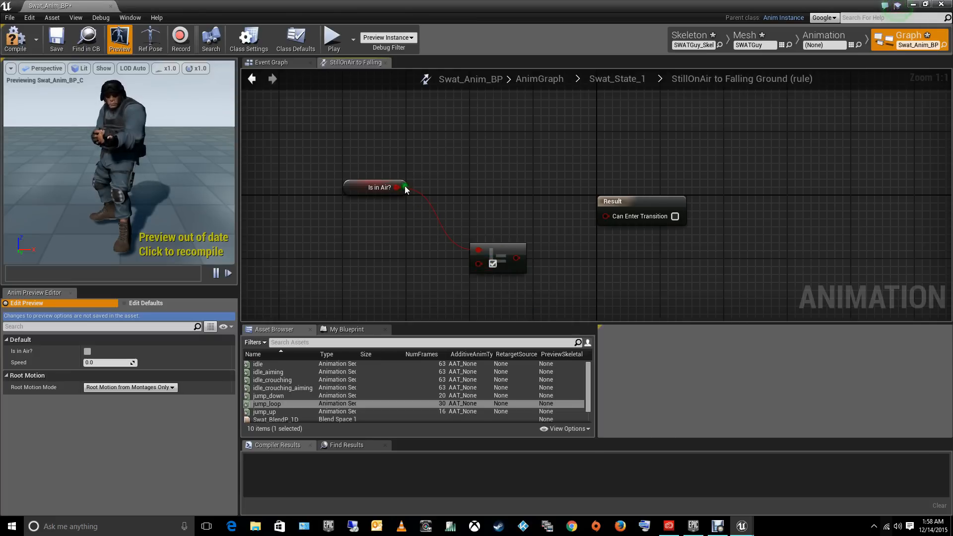
click(490, 264)
drag(516, 258, 606, 216)
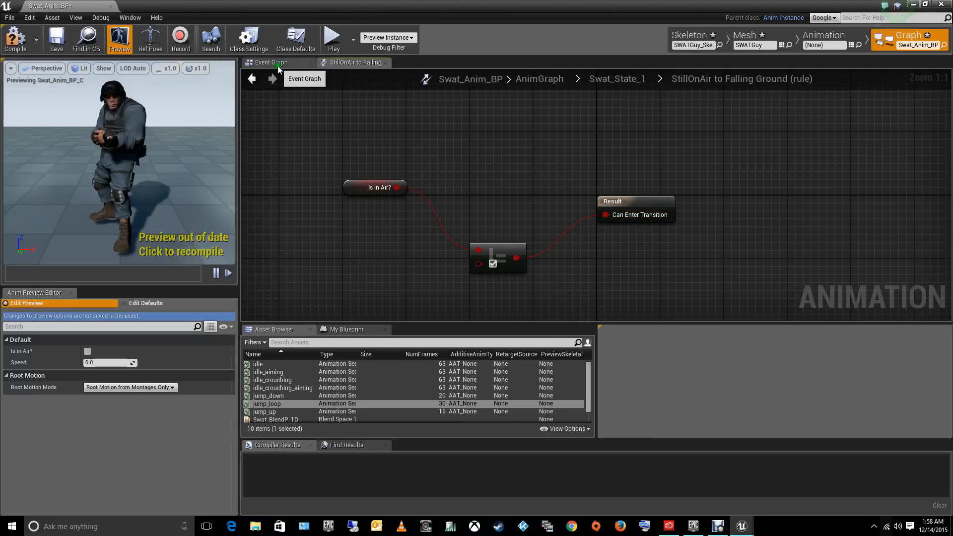
click(252, 78)
- Connect the jump_down animation to the Final Animation Pose inside the Falling Ground state, and return to the state machine
double_click(684, 226)
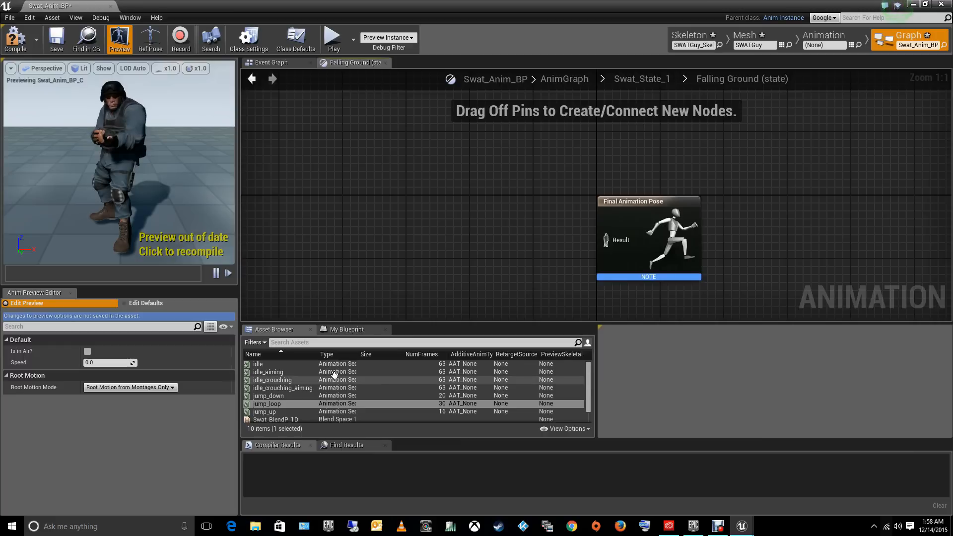
drag(269, 395, 444, 219)
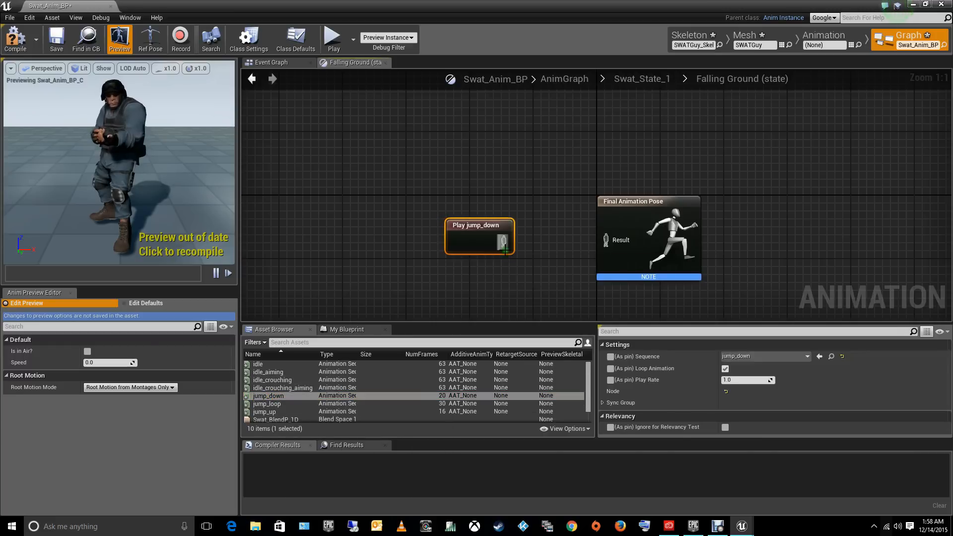
drag(503, 242, 609, 244)
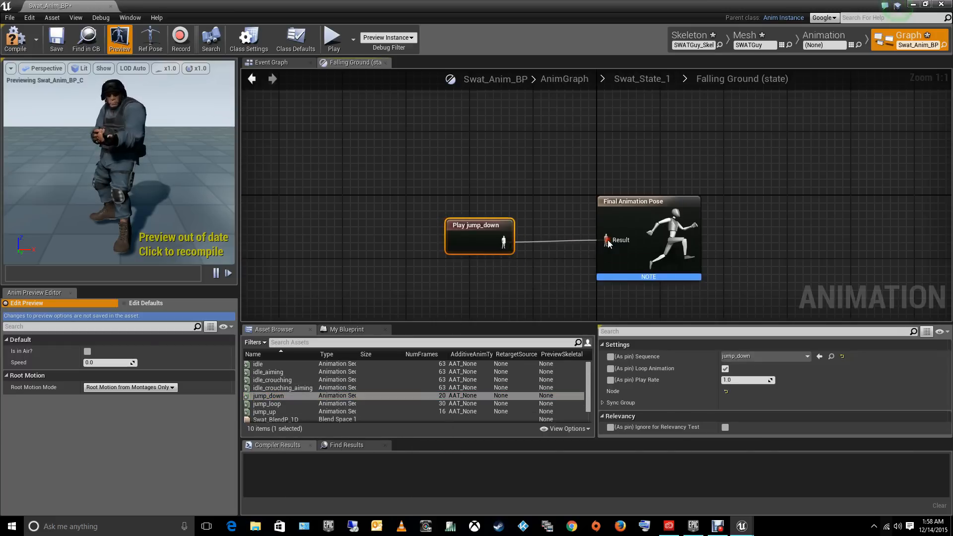
click(252, 79)
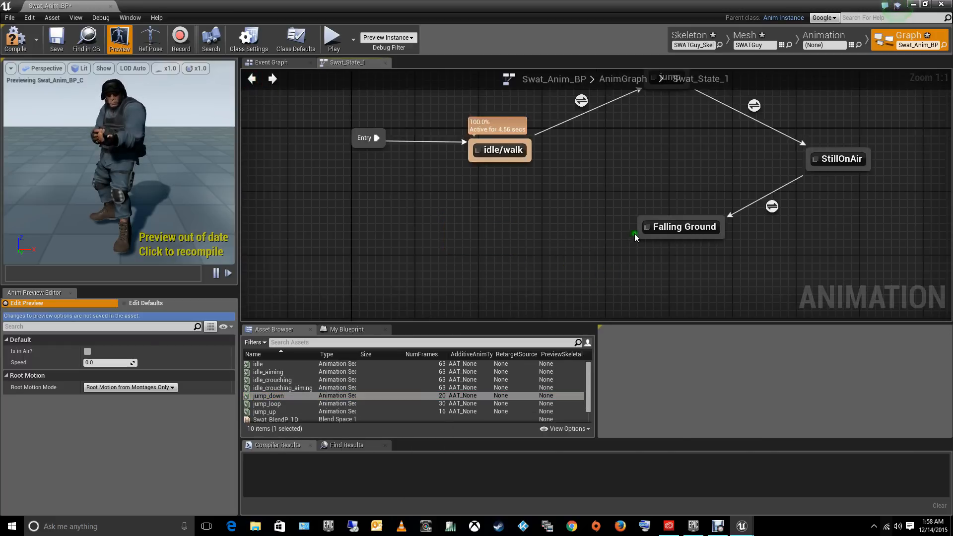
- Create a transition from Falling Ground to idle/walk and add an Is in Air? getter to its rule
drag(636, 236, 530, 163)
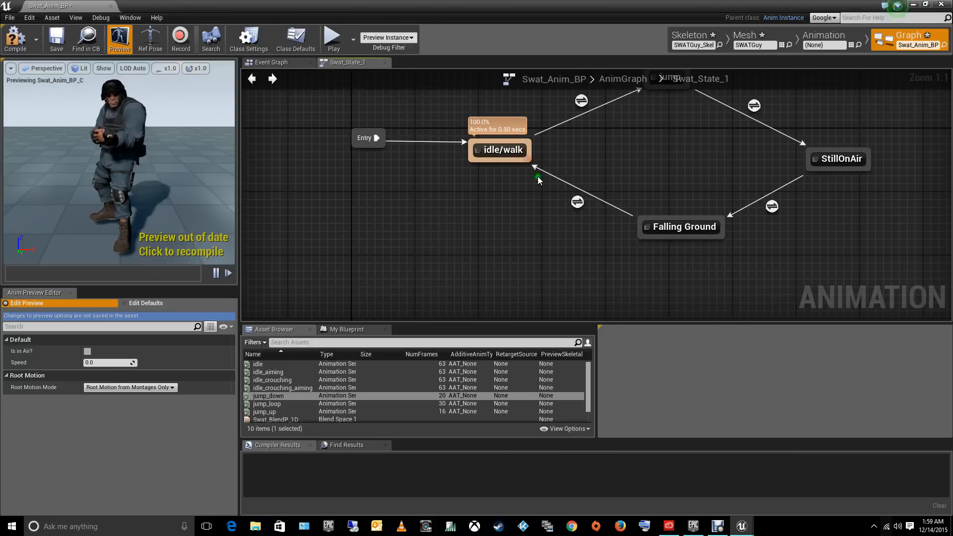
double_click(578, 202)
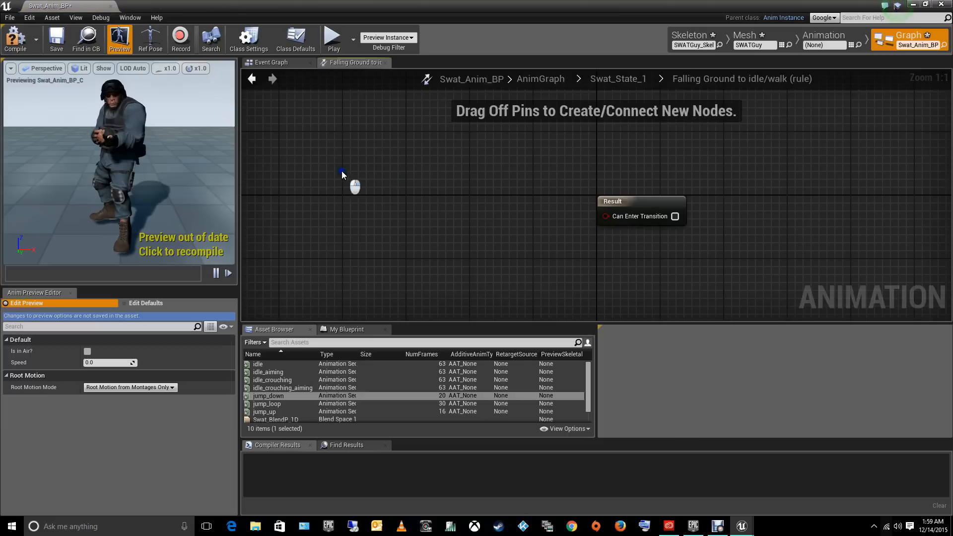
right_click(341, 171)
text(get isin)
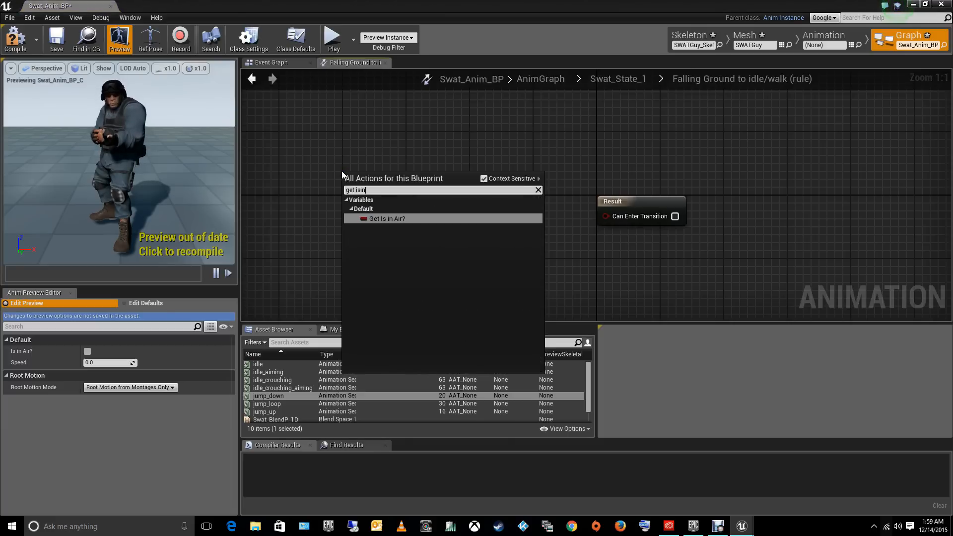
key(Return)
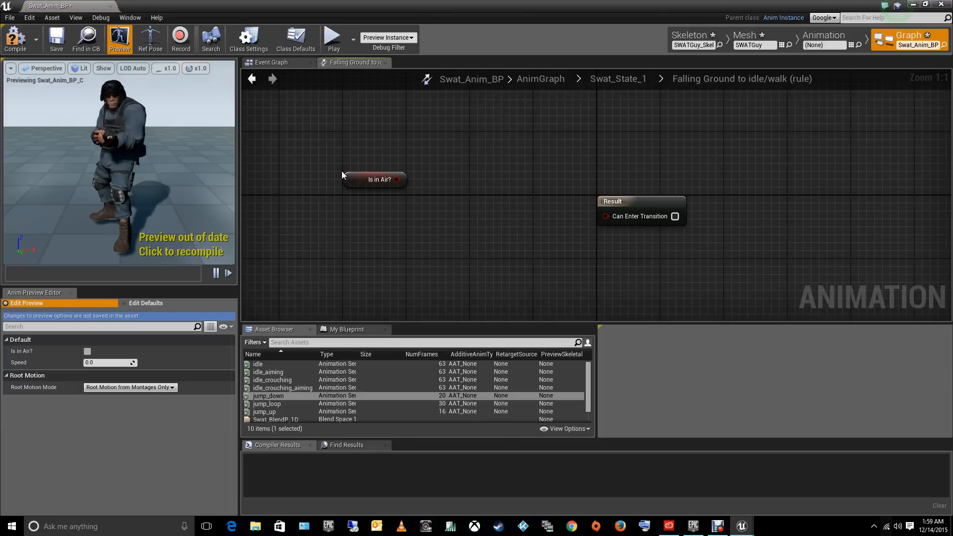
- In the Falling Ground to idle/walk rule, feed Is in Air? NotEqual true into Can Enter Transition and return to Swat_State_1
drag(400, 179, 458, 238)
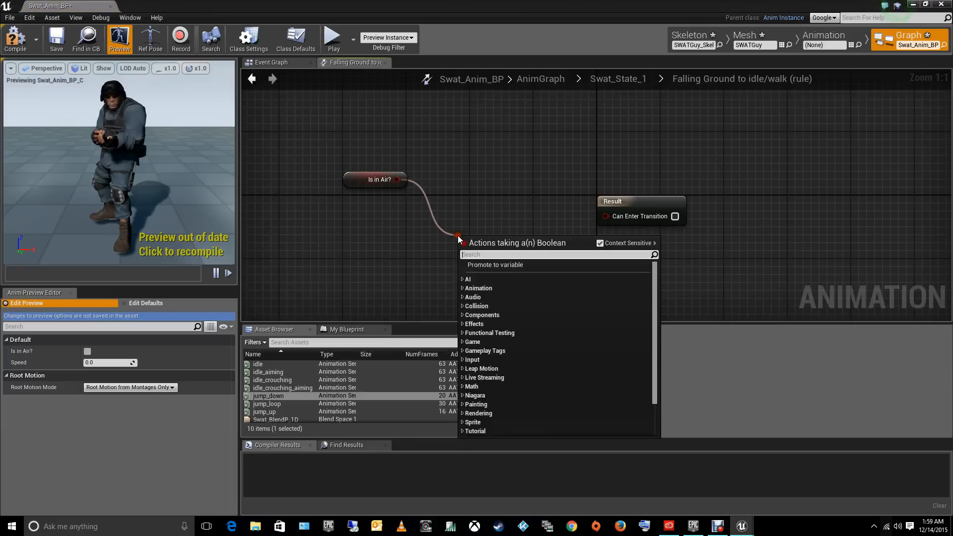
text(=)
click(494, 293)
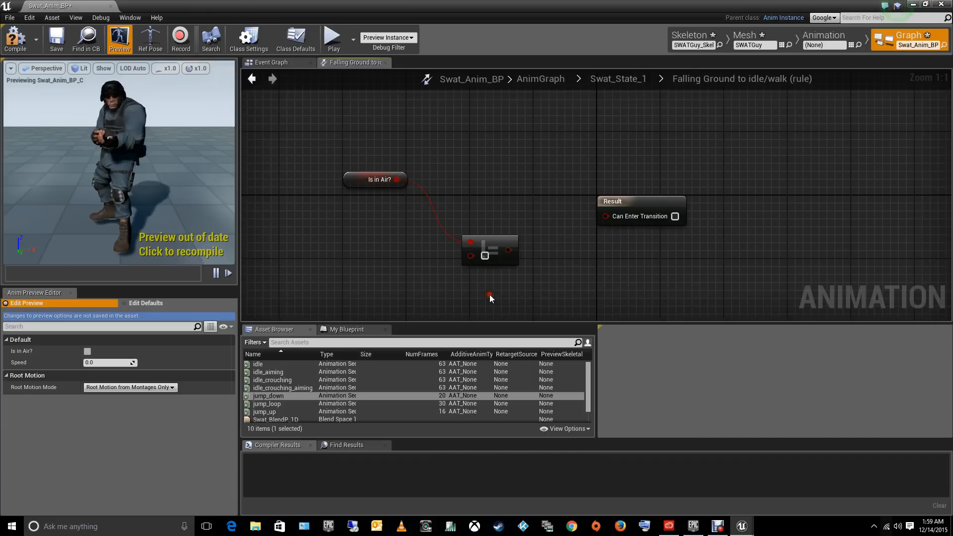
click(485, 255)
drag(508, 250, 606, 216)
click(255, 79)
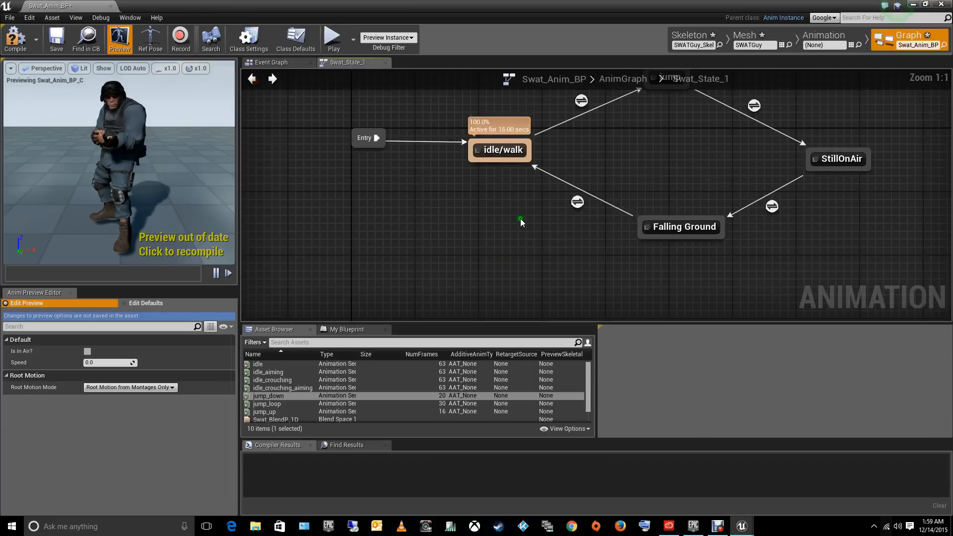
- Compile Swat_Anim_BP and close its editor to return to the level
click(509, 144)
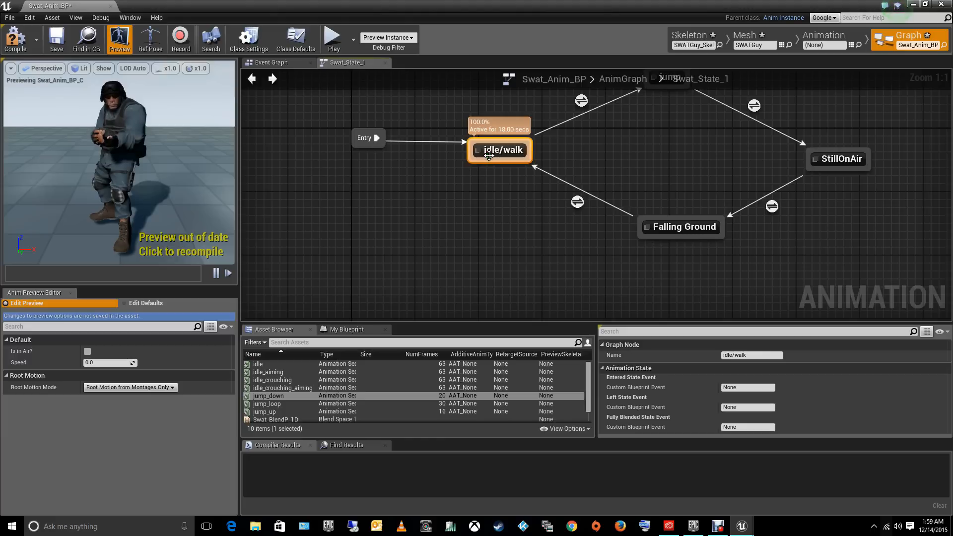
click(493, 216)
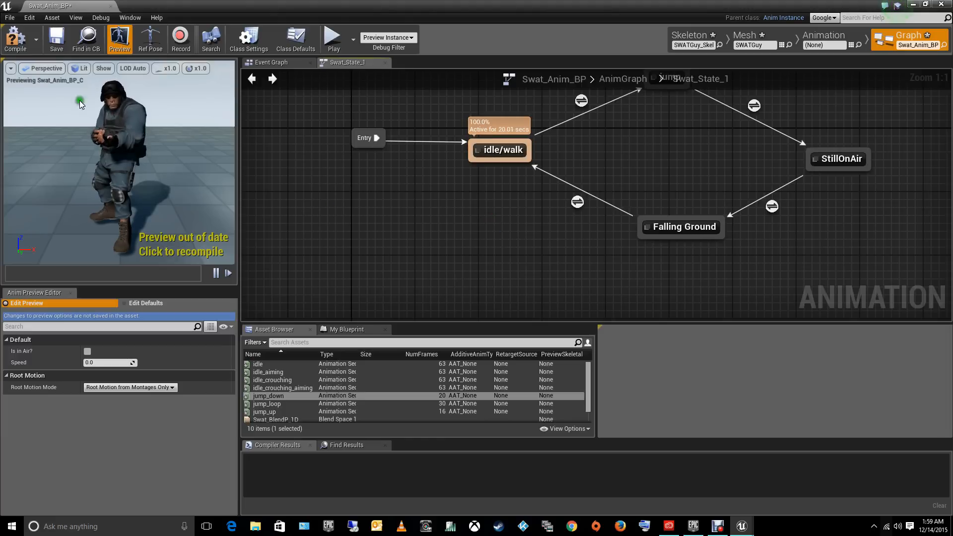
click(15, 41)
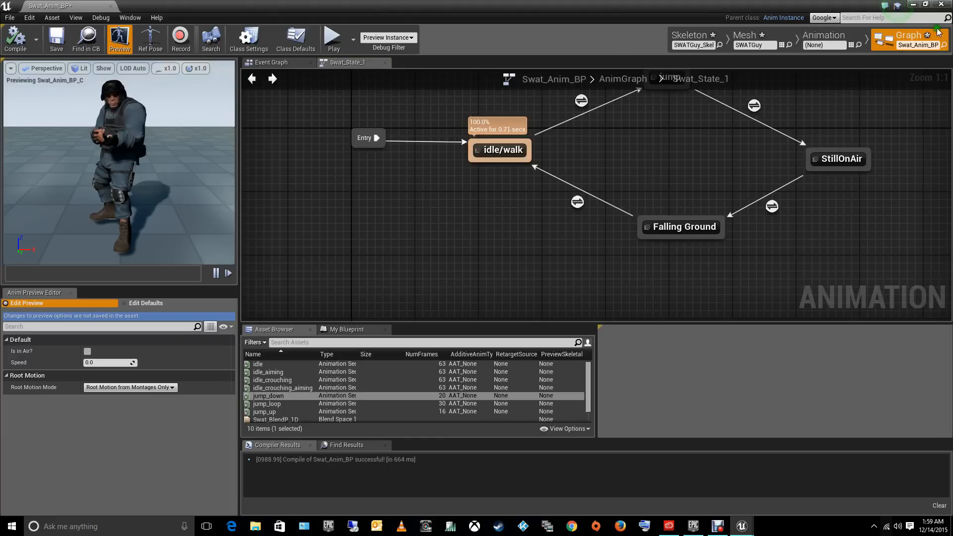
click(942, 5)
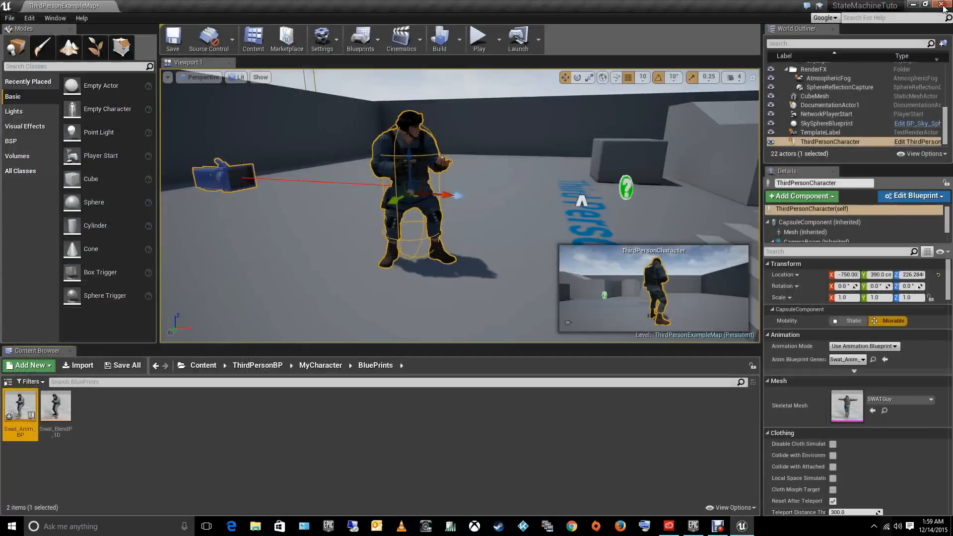
- Play the level in the viewport and test the SWAT character's walking and repeated jumps
click(480, 50)
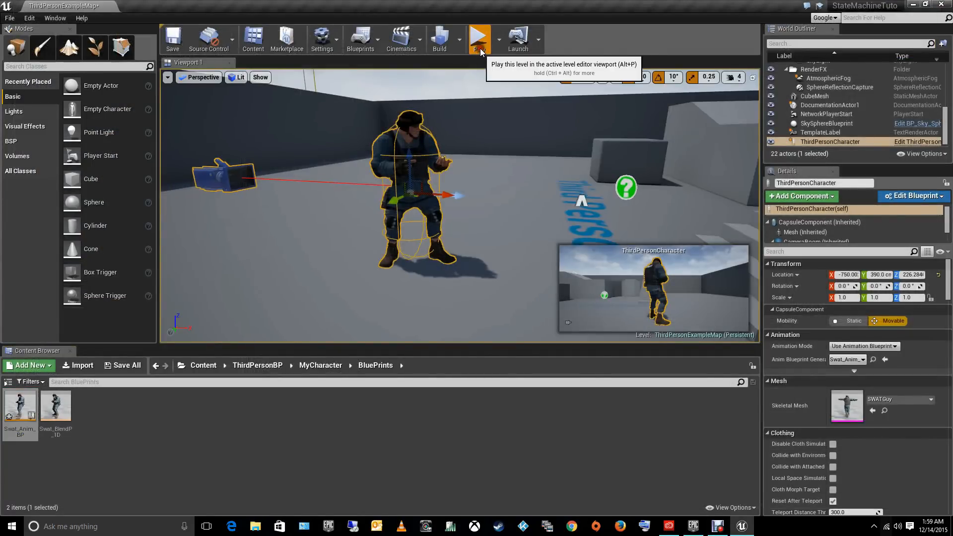
click(474, 153)
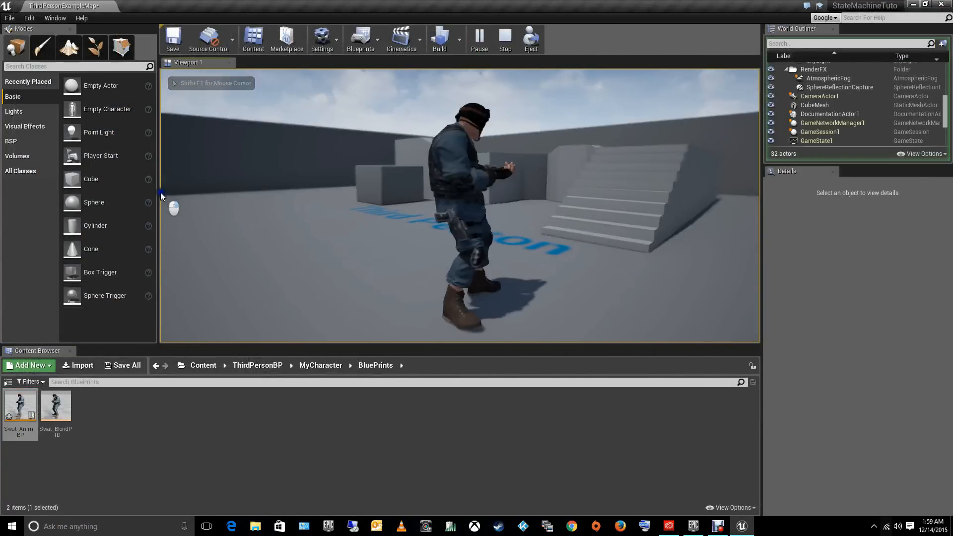
key(d)
key(w)
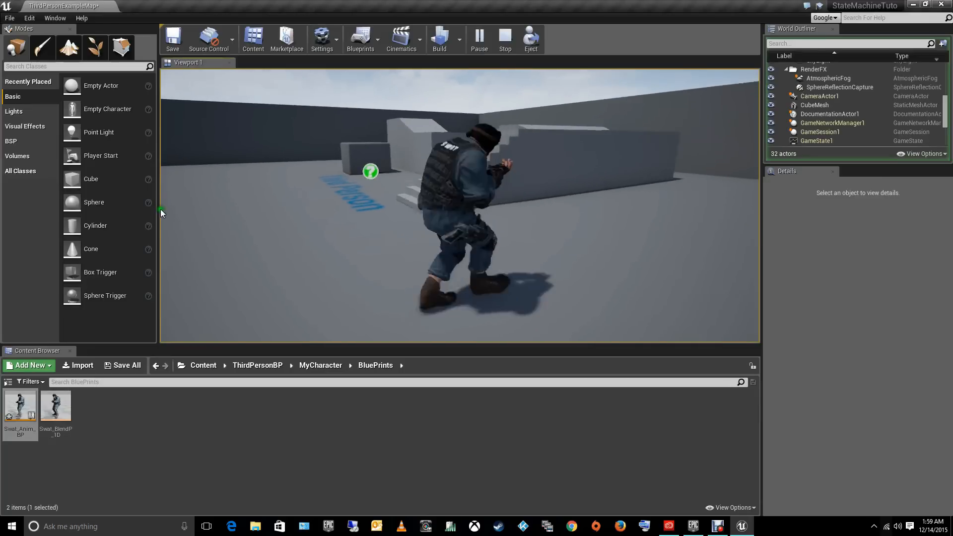
key(space)
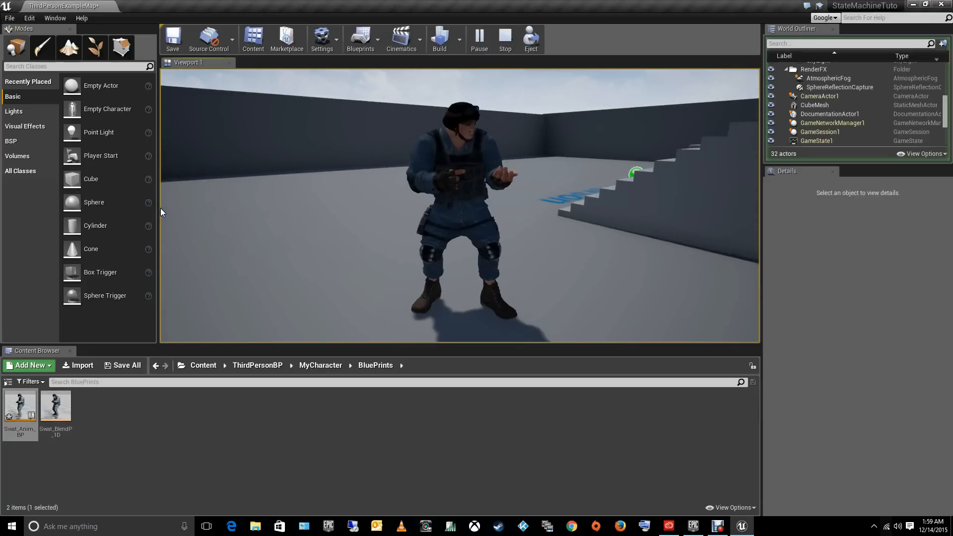
key(space)
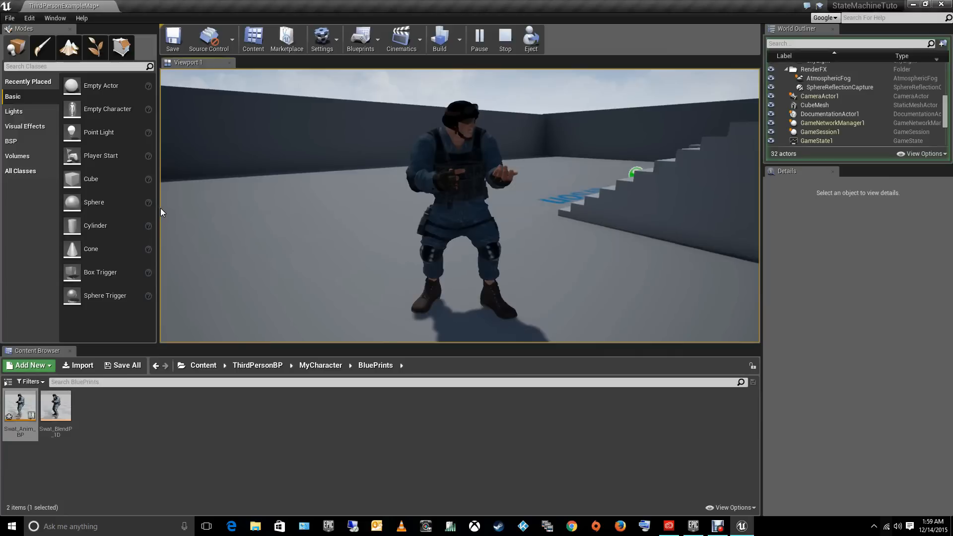
key(space)
key(space)
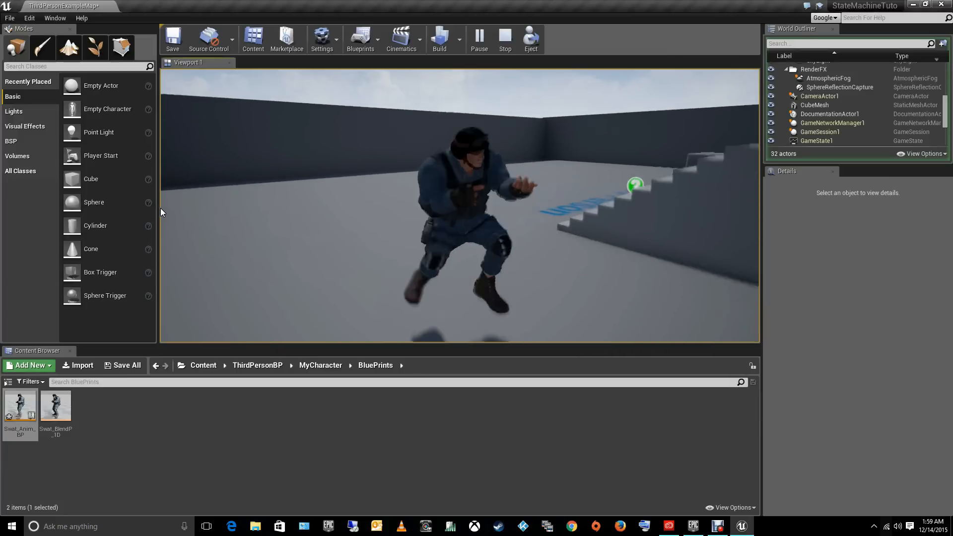
key(space)
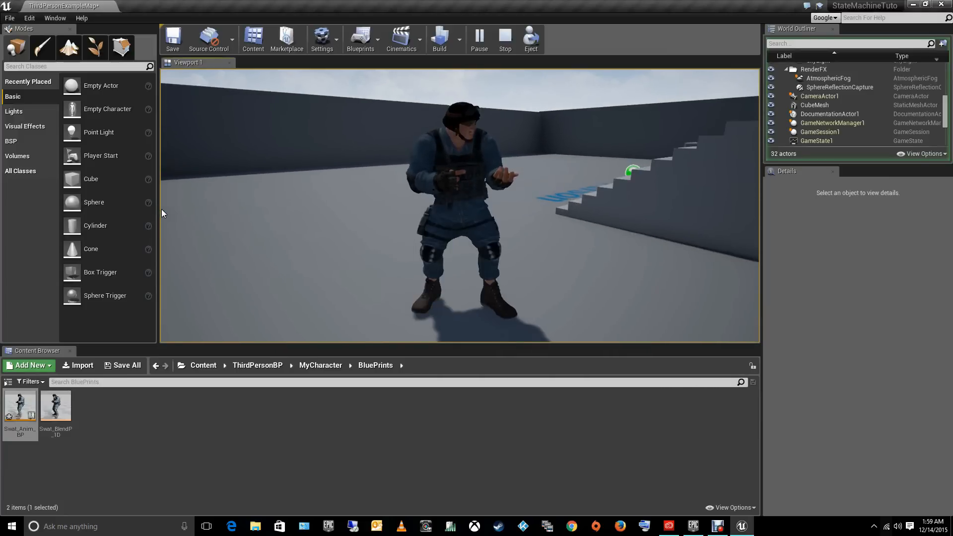
key(w)
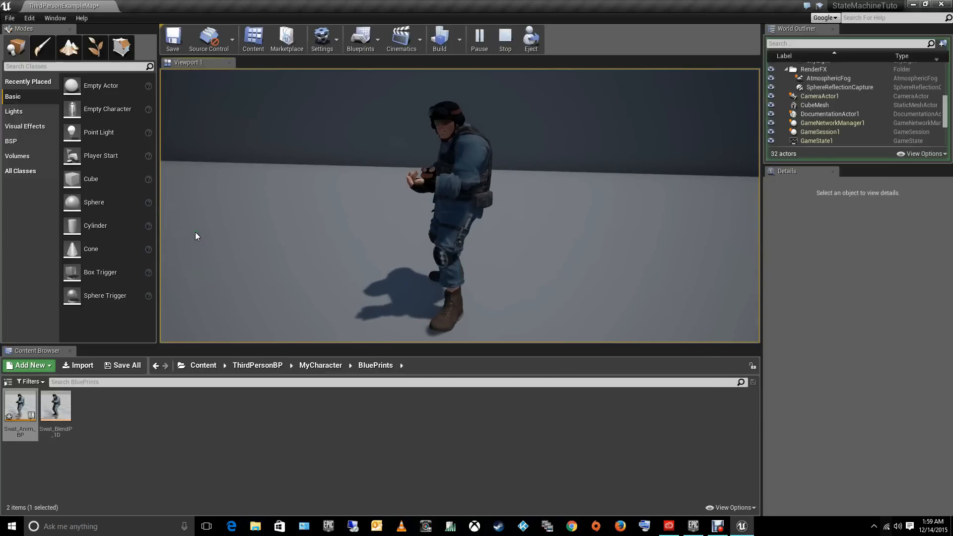
drag(195, 232, 160, 211)
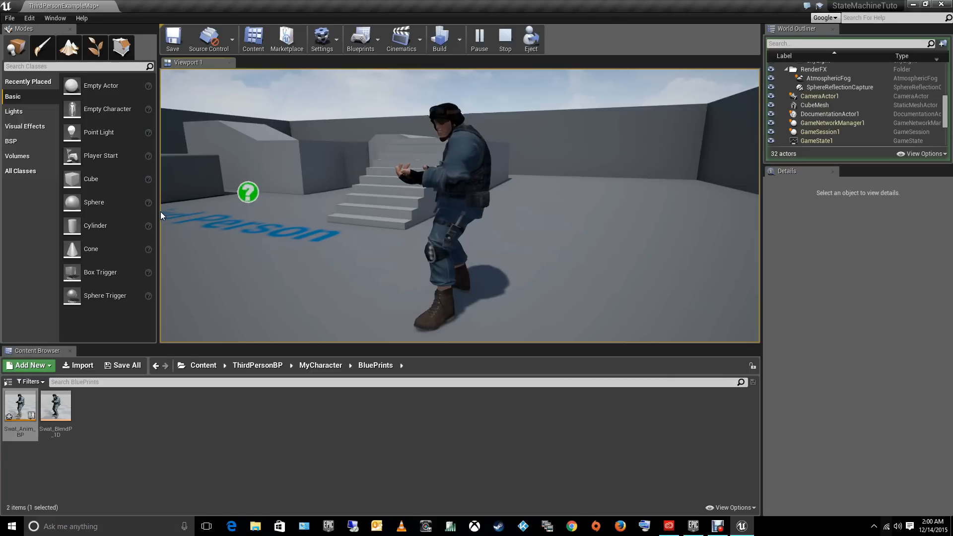
click(292, 201)
drag(292, 201, 363, 236)
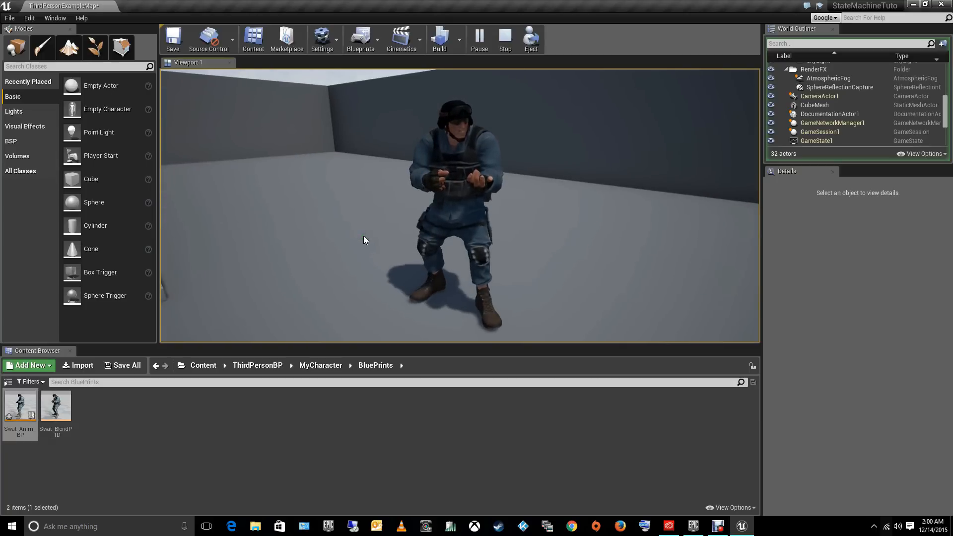
drag(364, 237, 362, 234)
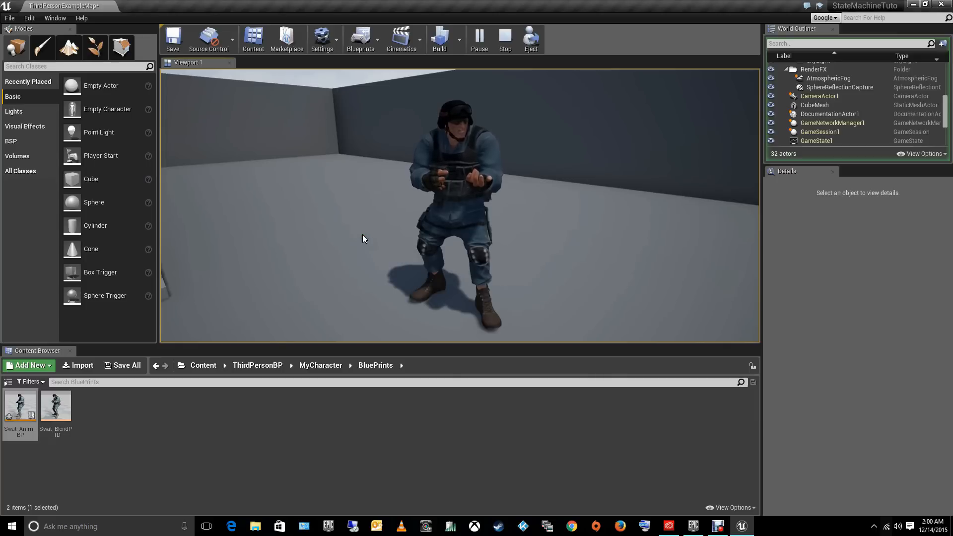